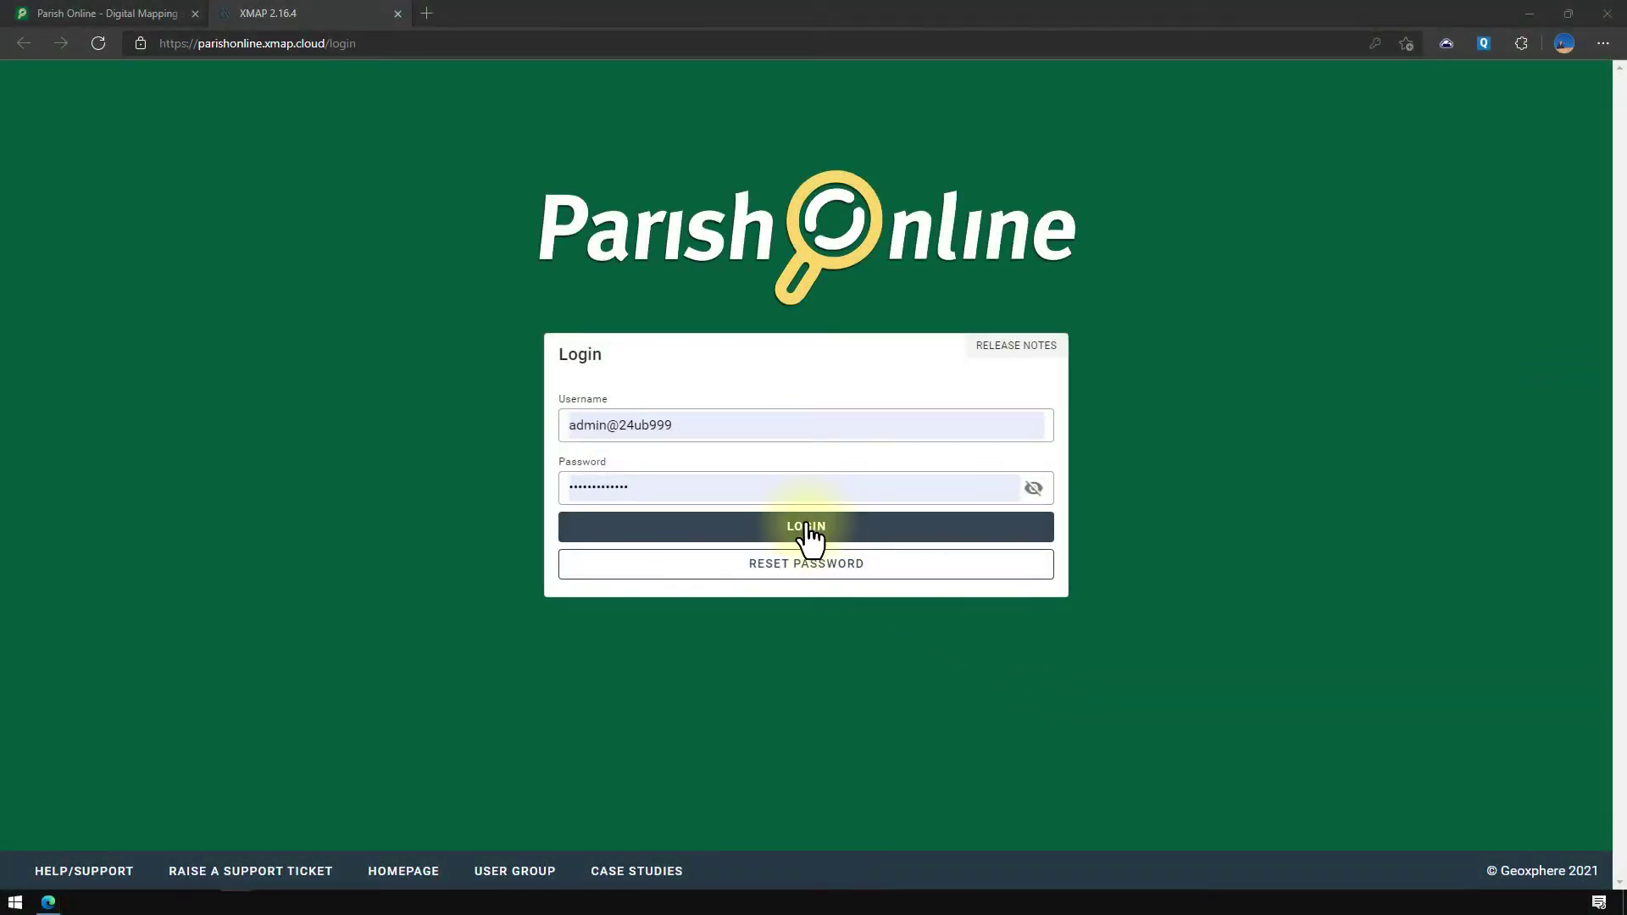
Sign in to Parish Online with the account username and password to open the parish map.
{"action": "left_click", "coordinate": [808, 529]}
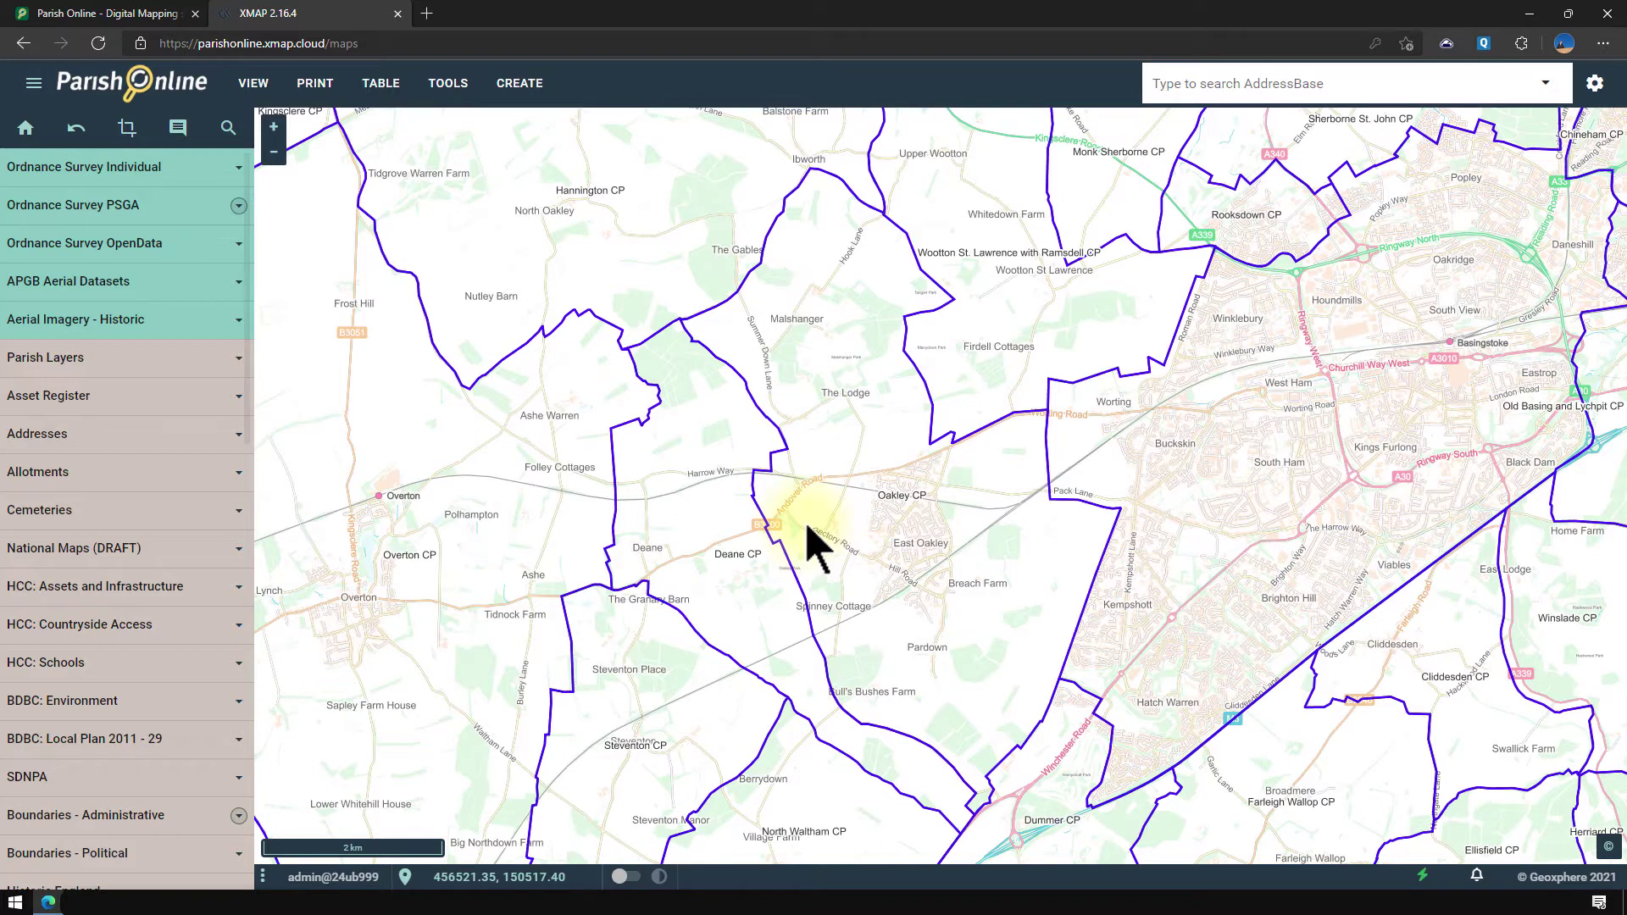
Expand the Asset Register layer group and zoom the map into East Oakley at 20 m scale.
{"action": "left_click", "coordinate": [136, 413]}
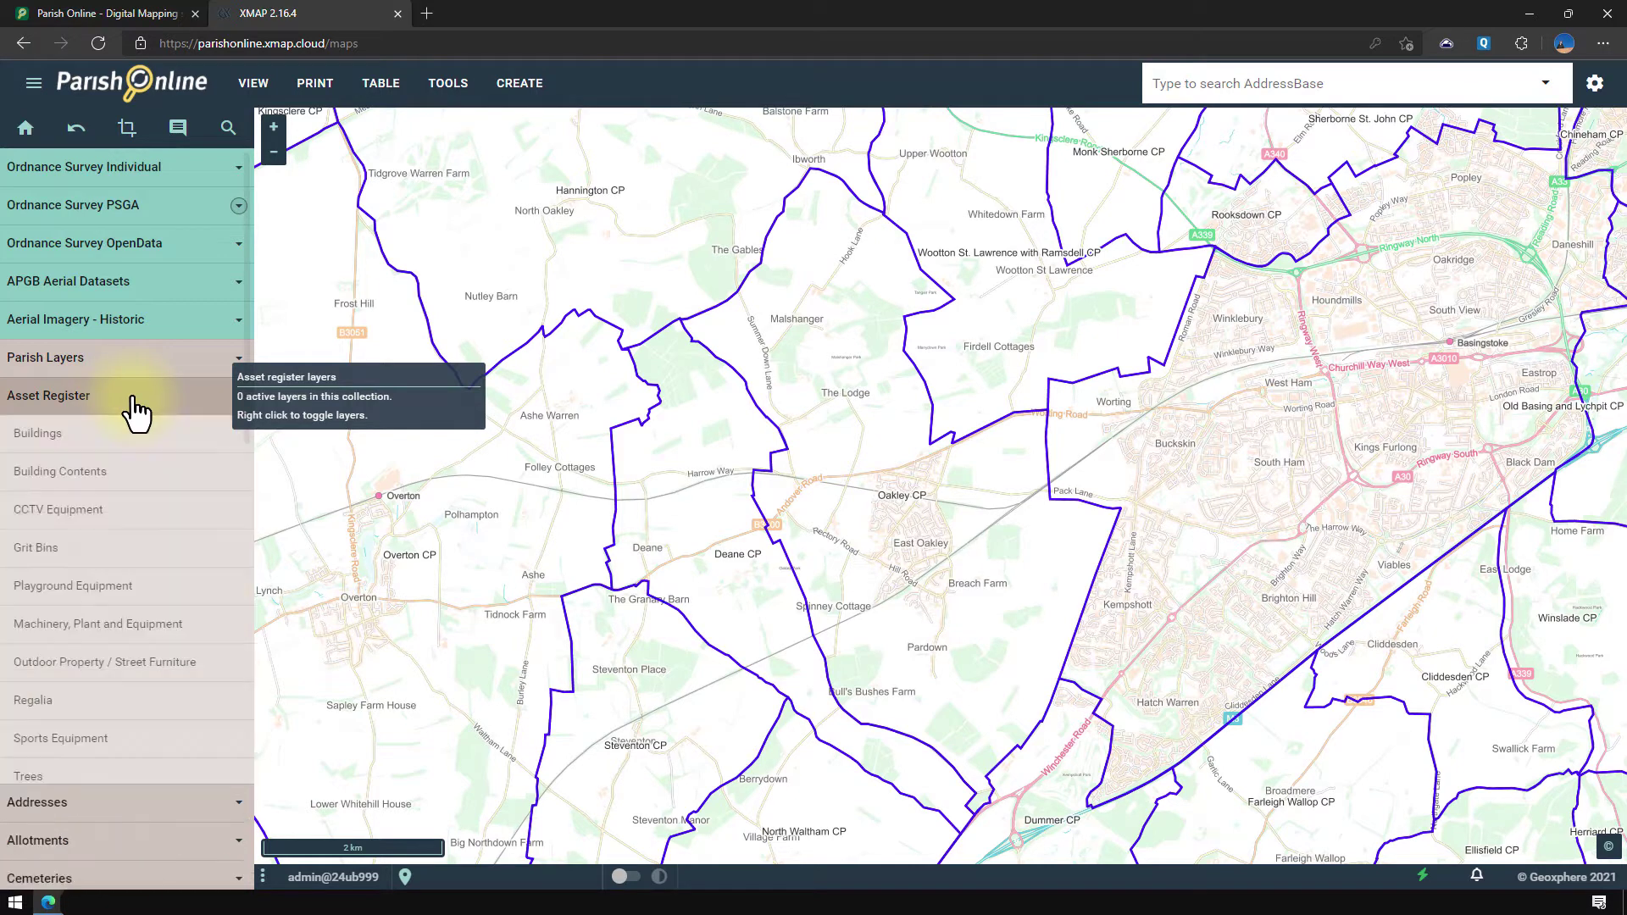
{"action": "scroll", "coordinate": [132, 410], "scroll_direction": "down", "scroll_amount": 3}
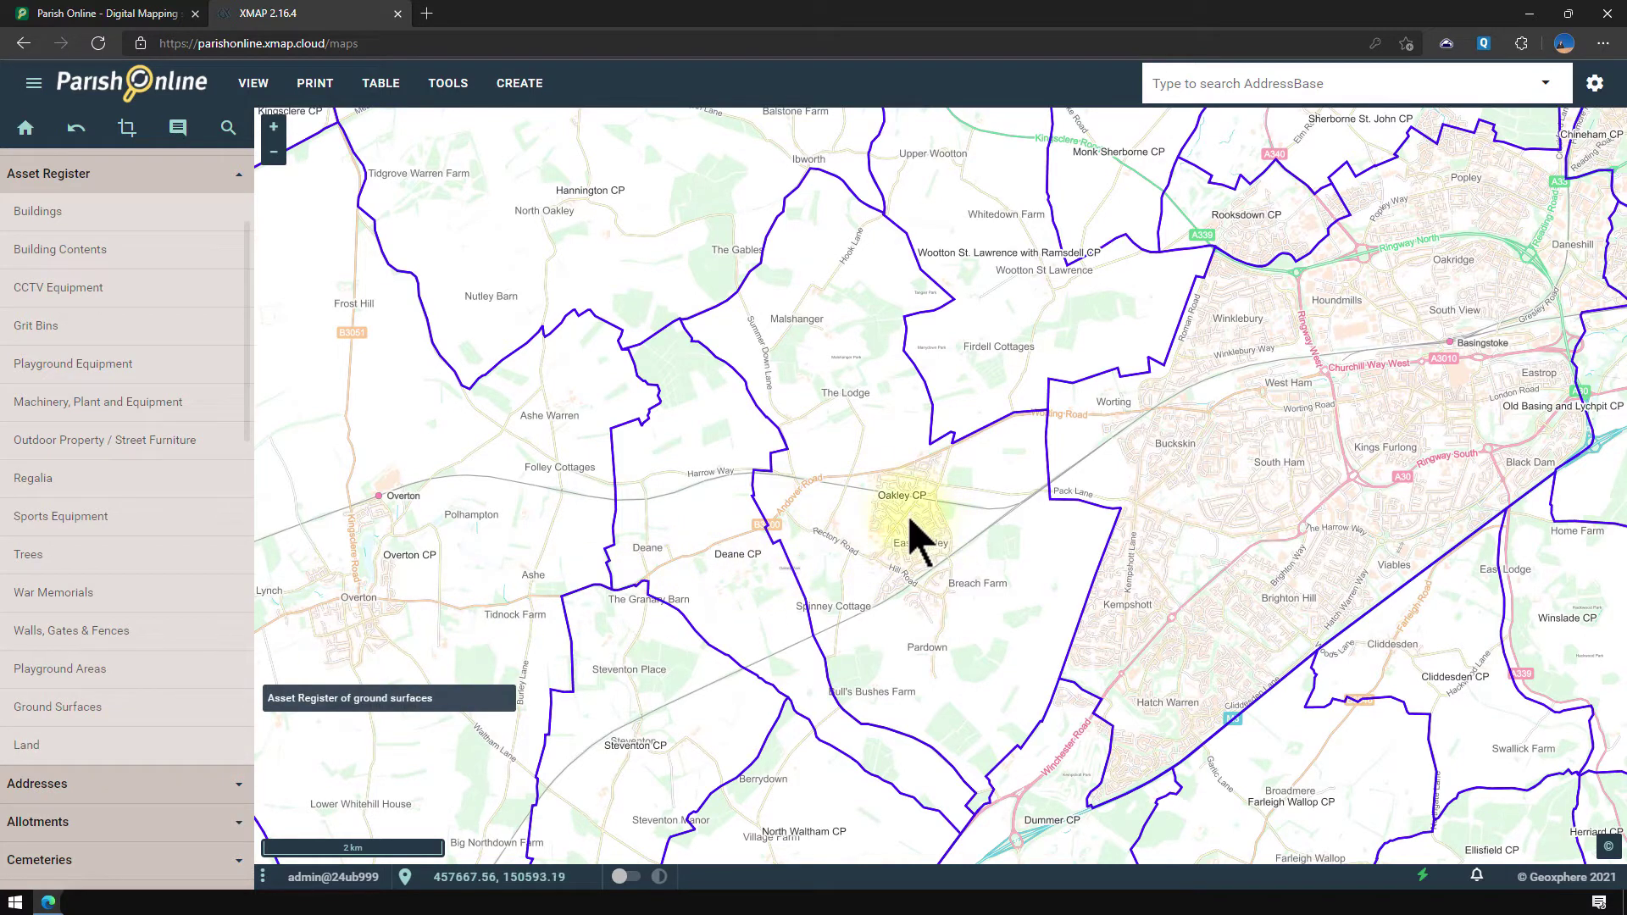
{"action": "scroll", "coordinate": [910, 524], "scroll_direction": "up", "scroll_amount": 4}
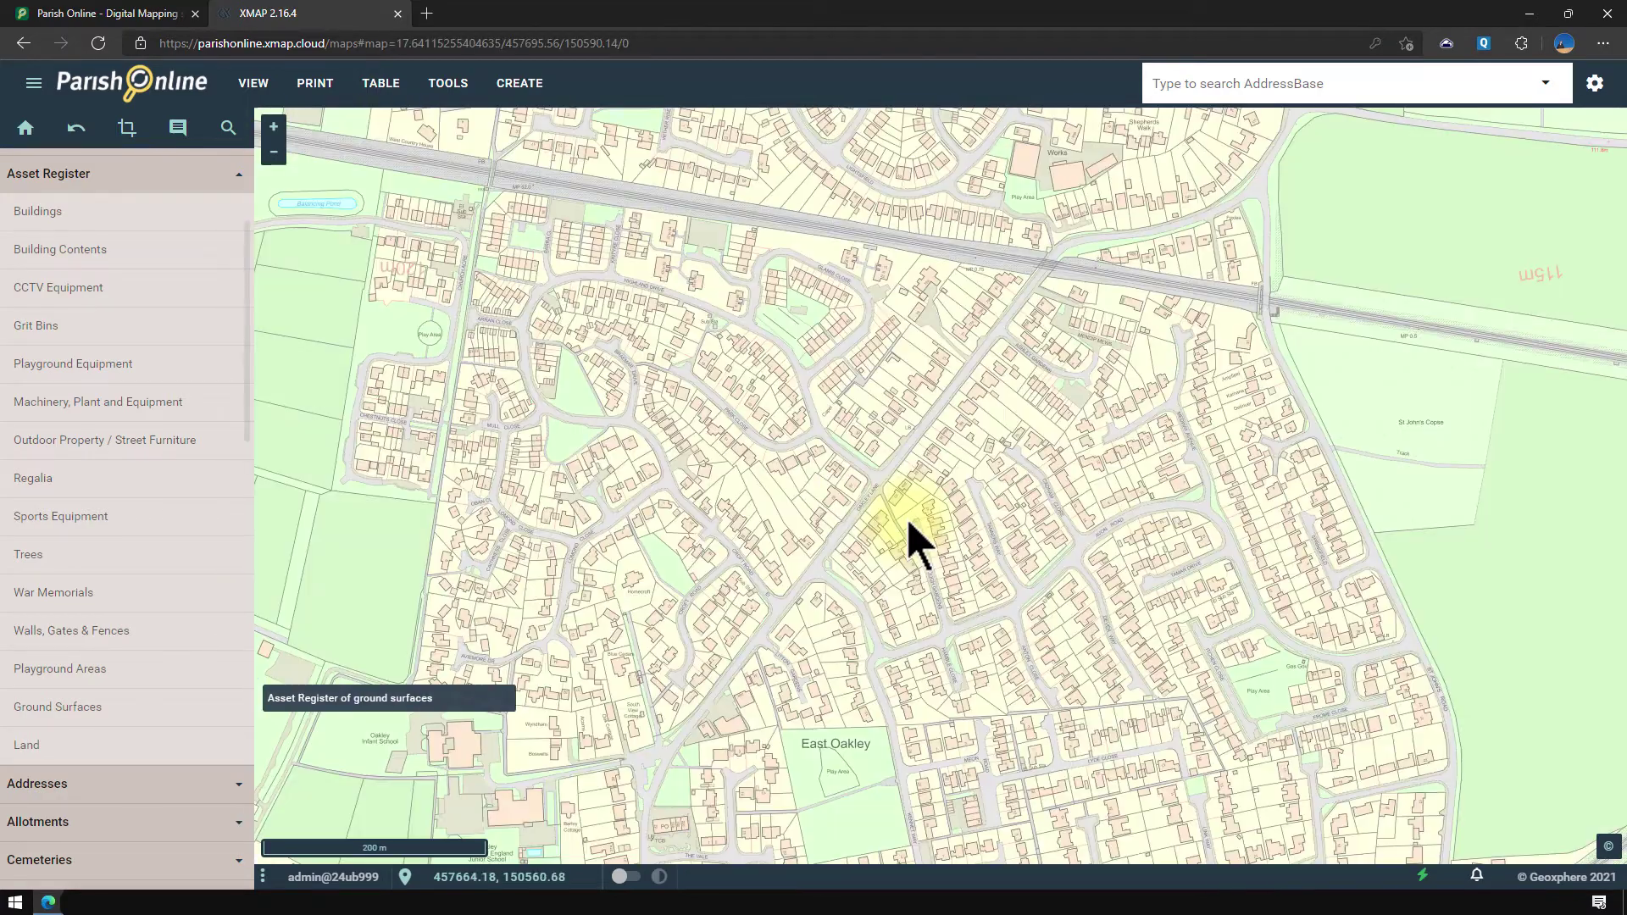
{"action": "left_click_drag", "start_coordinate": [675, 792], "coordinate": [887, 437]}
{"action": "scroll", "coordinate": [882, 414], "scroll_direction": "up", "scroll_amount": 3}
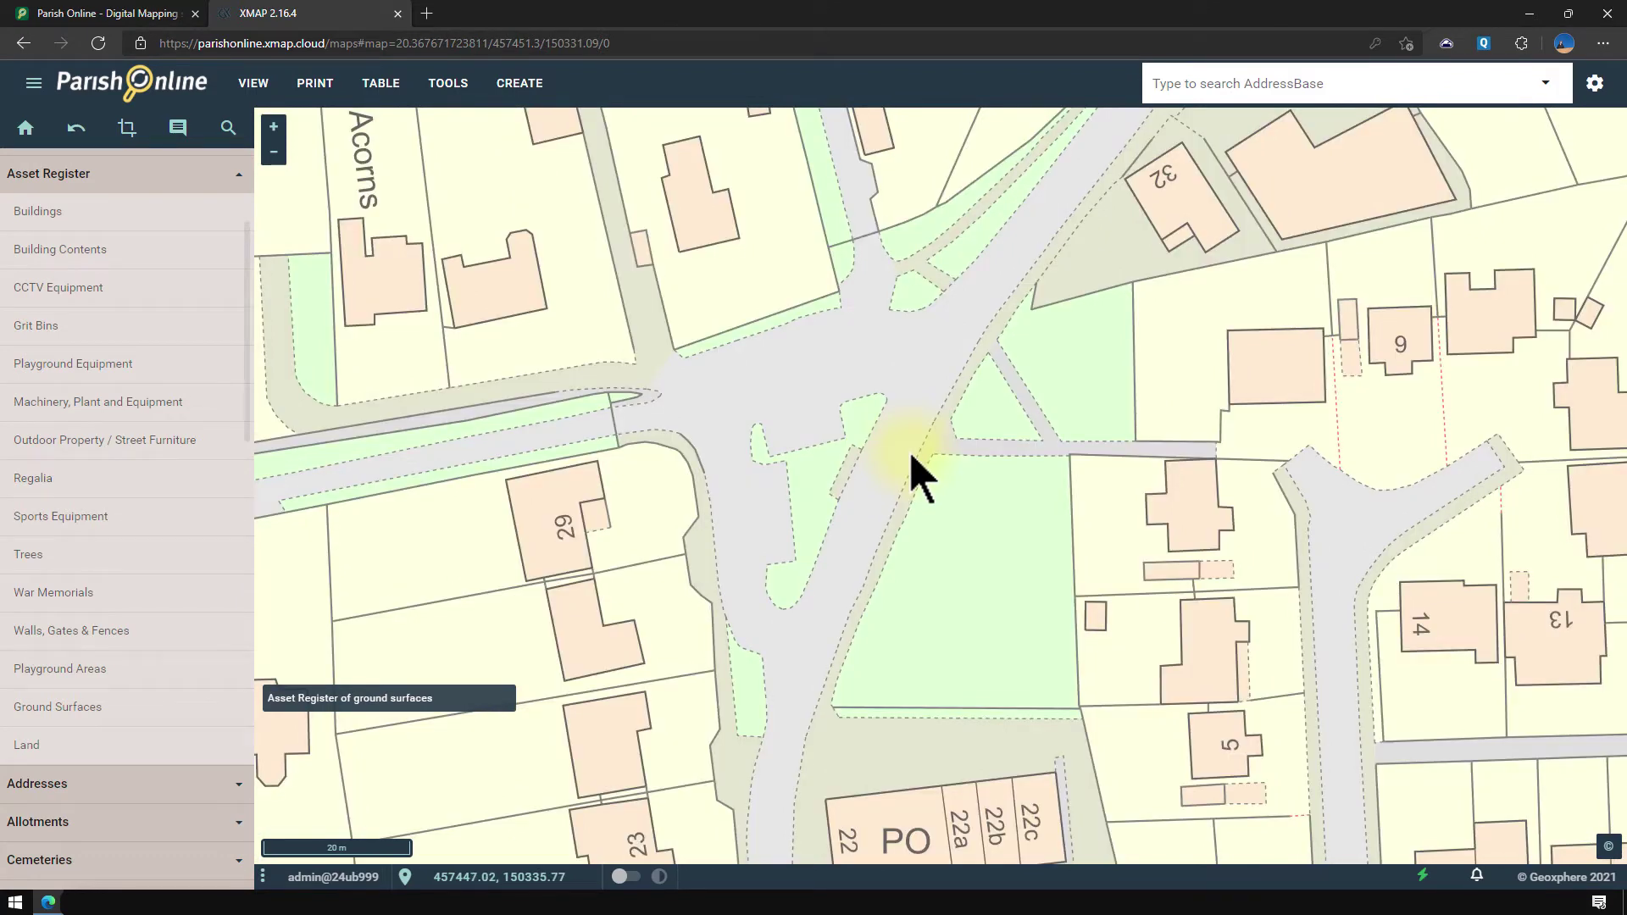
{"action": "scroll", "coordinate": [174, 388], "scroll_direction": "up", "scroll_amount": 3}
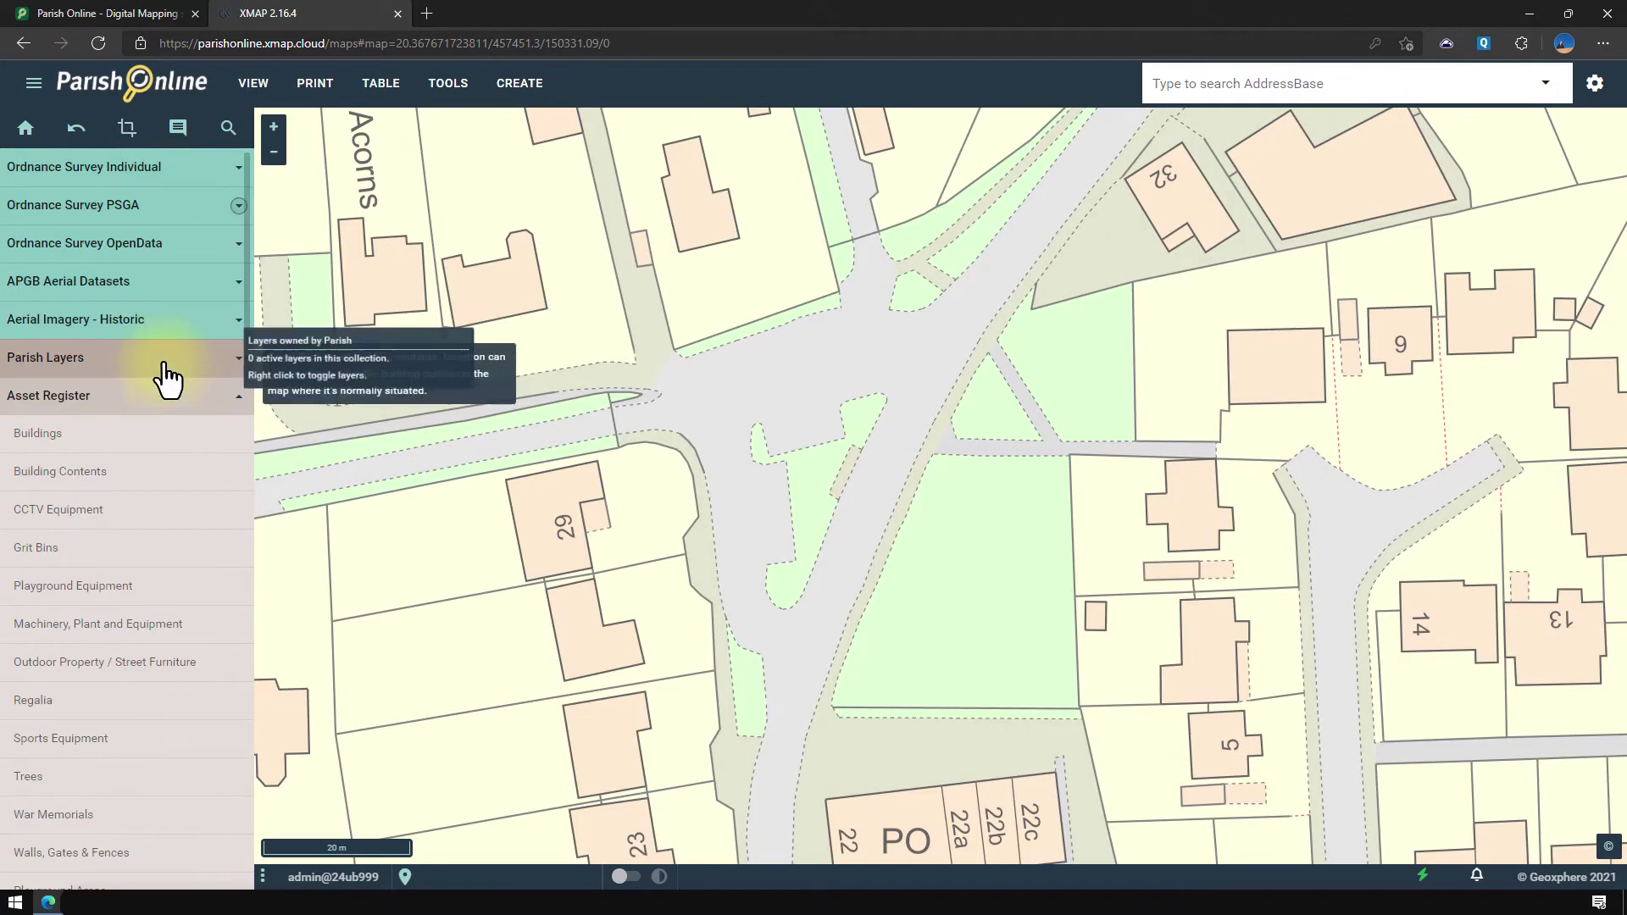
Show Aerial Photography 12.5cm under OS Premium Stack (White) outlines instead of the Standard map.
{"action": "left_click", "coordinate": [161, 289]}
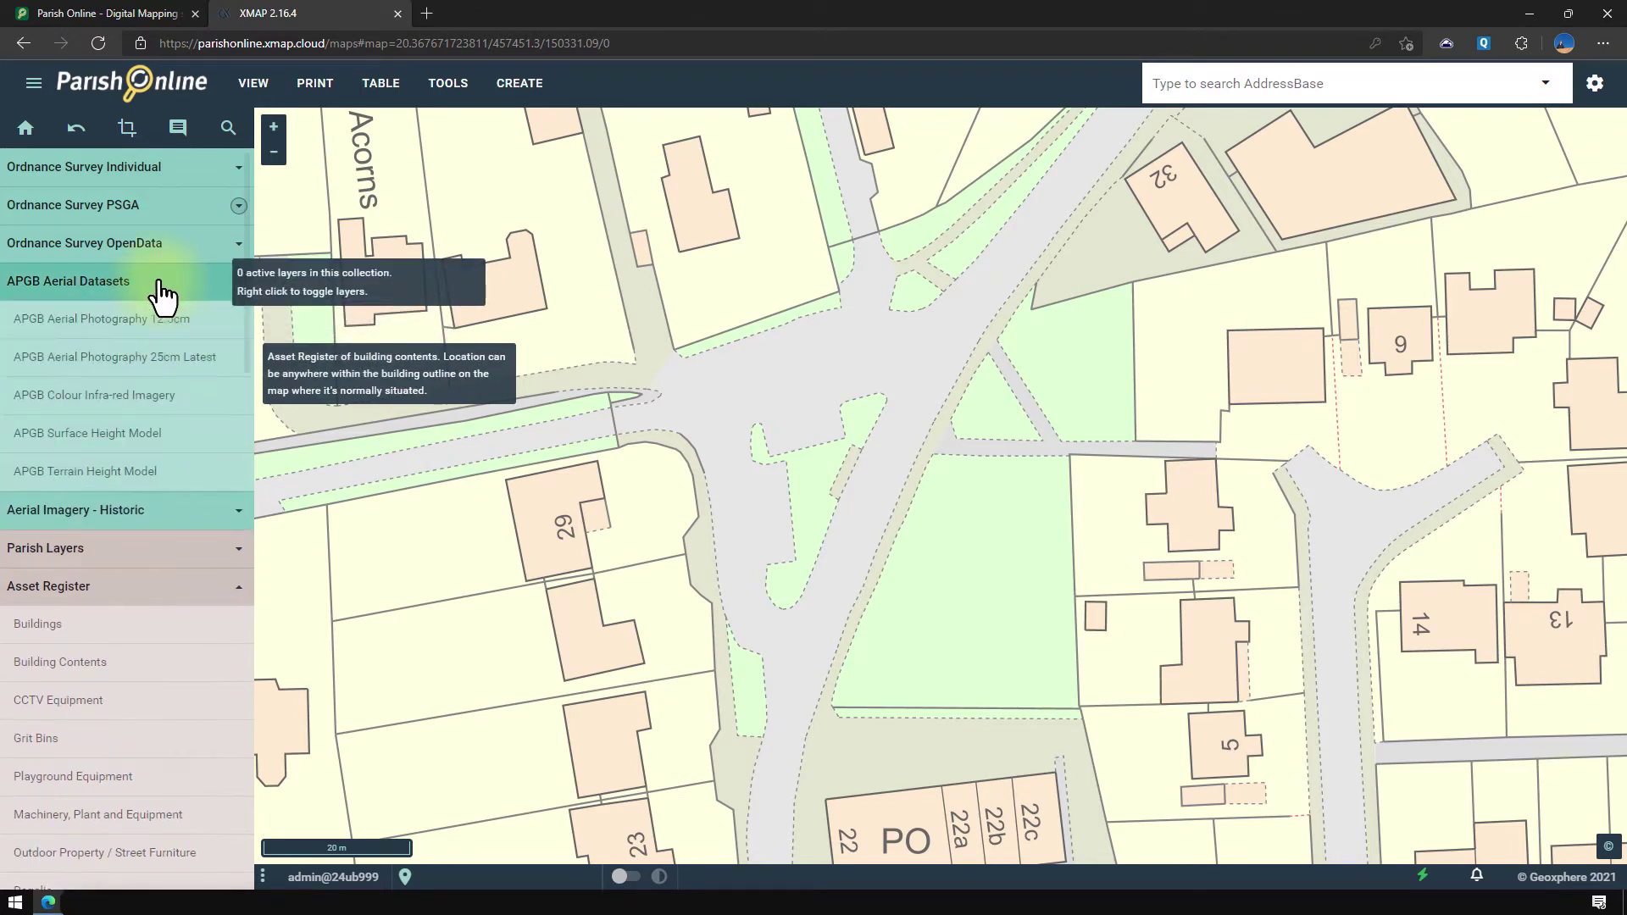
{"action": "left_click", "coordinate": [161, 330]}
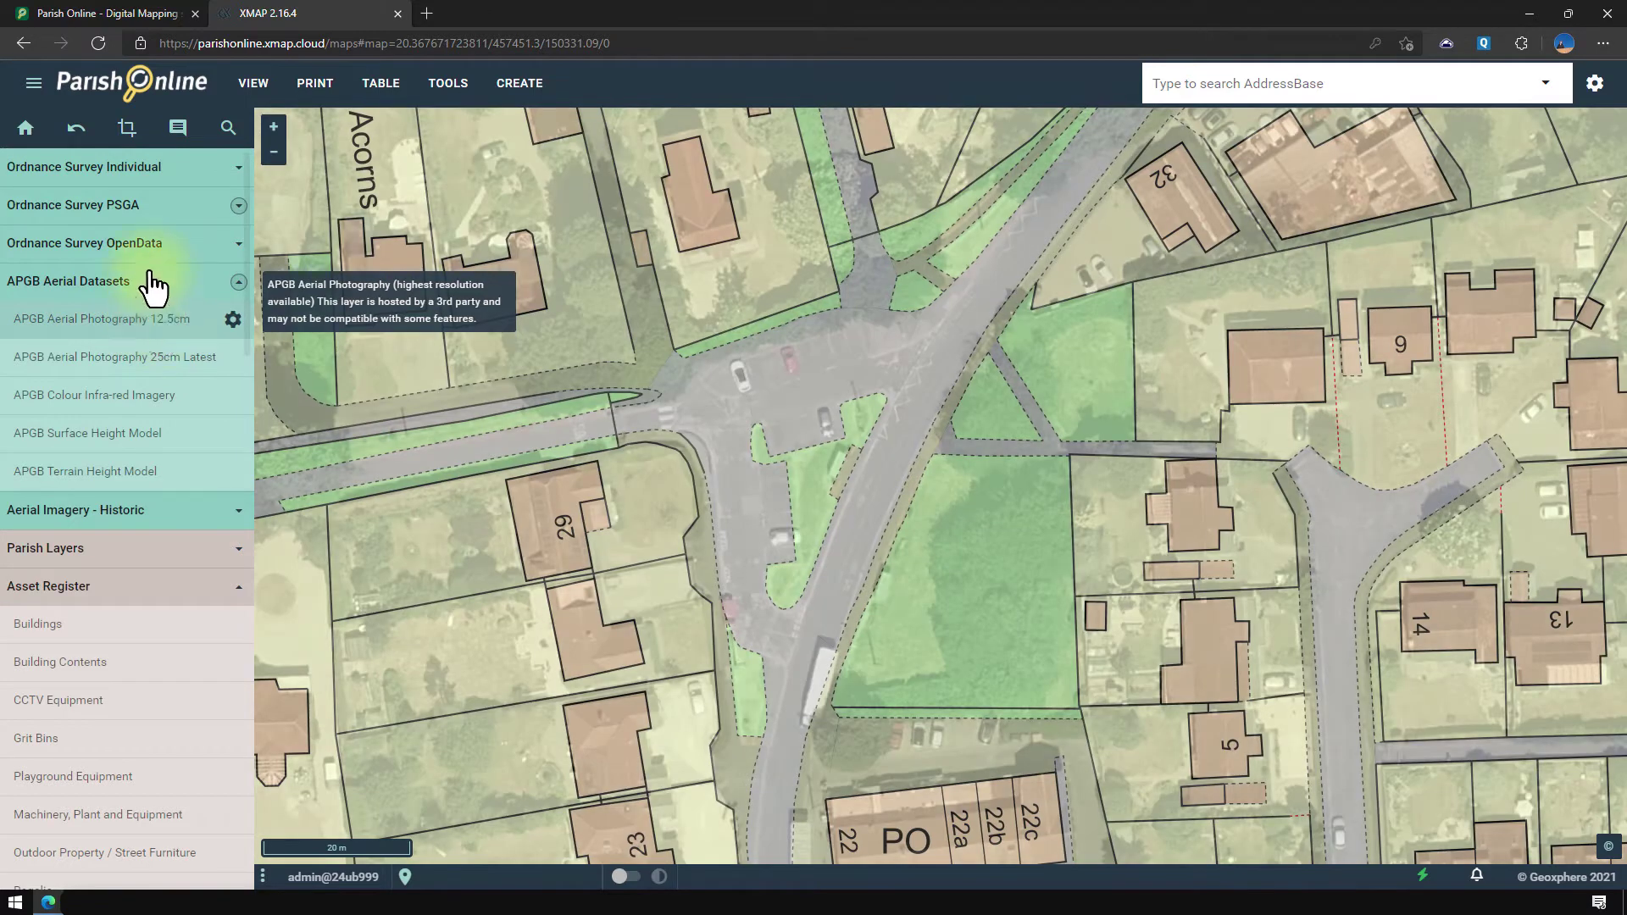
{"action": "left_click", "coordinate": [150, 208]}
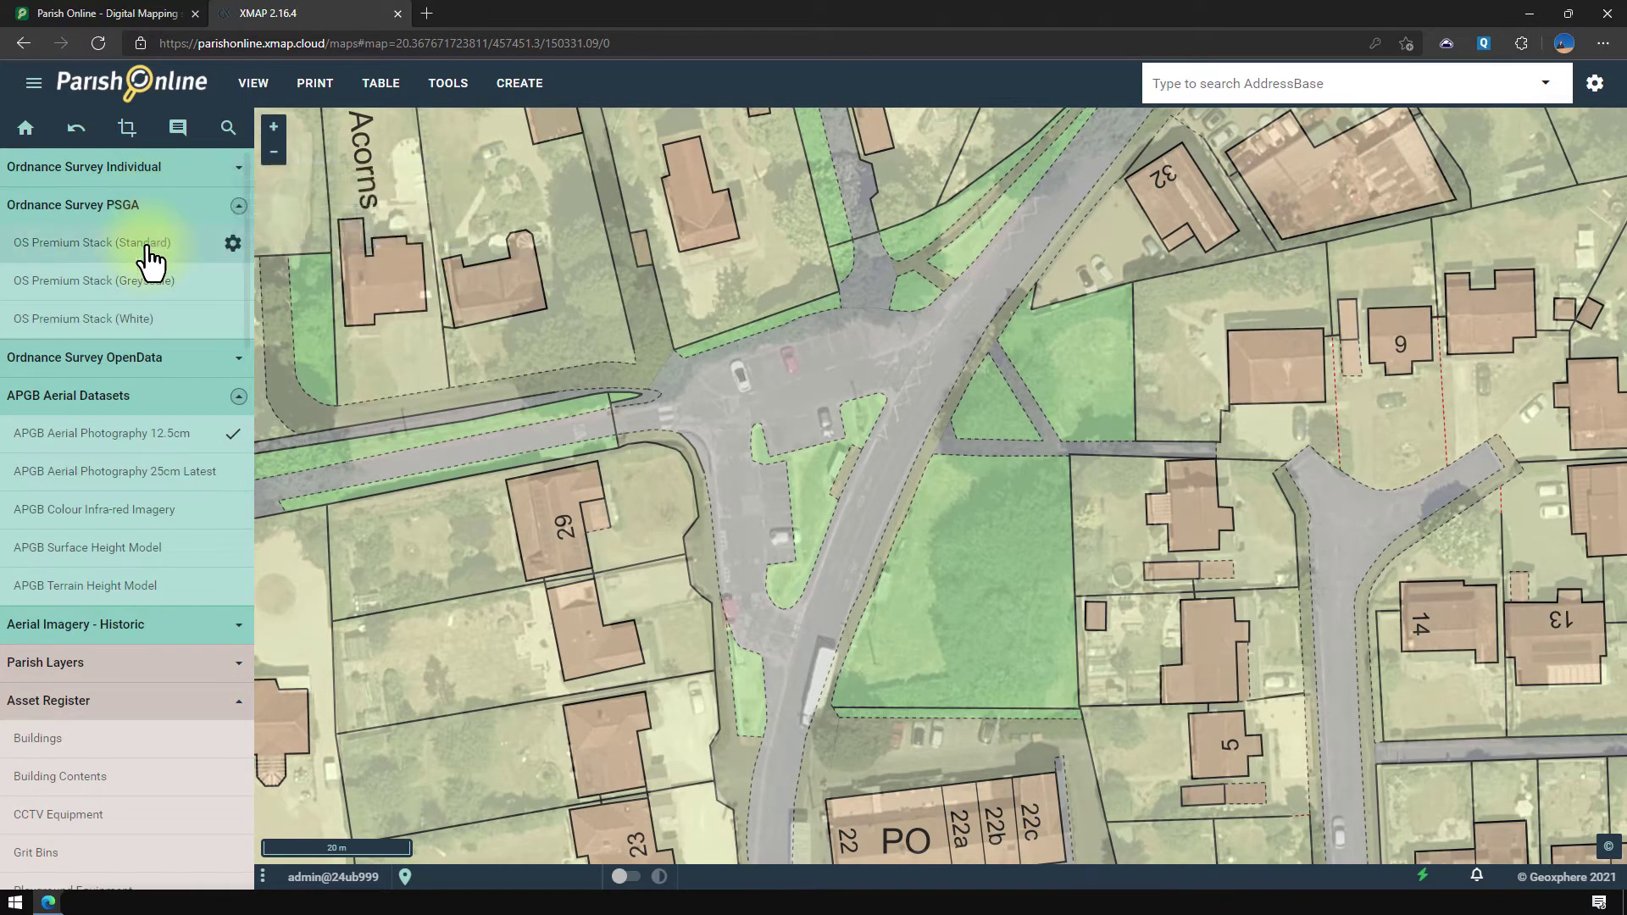
{"action": "left_click", "coordinate": [149, 246]}
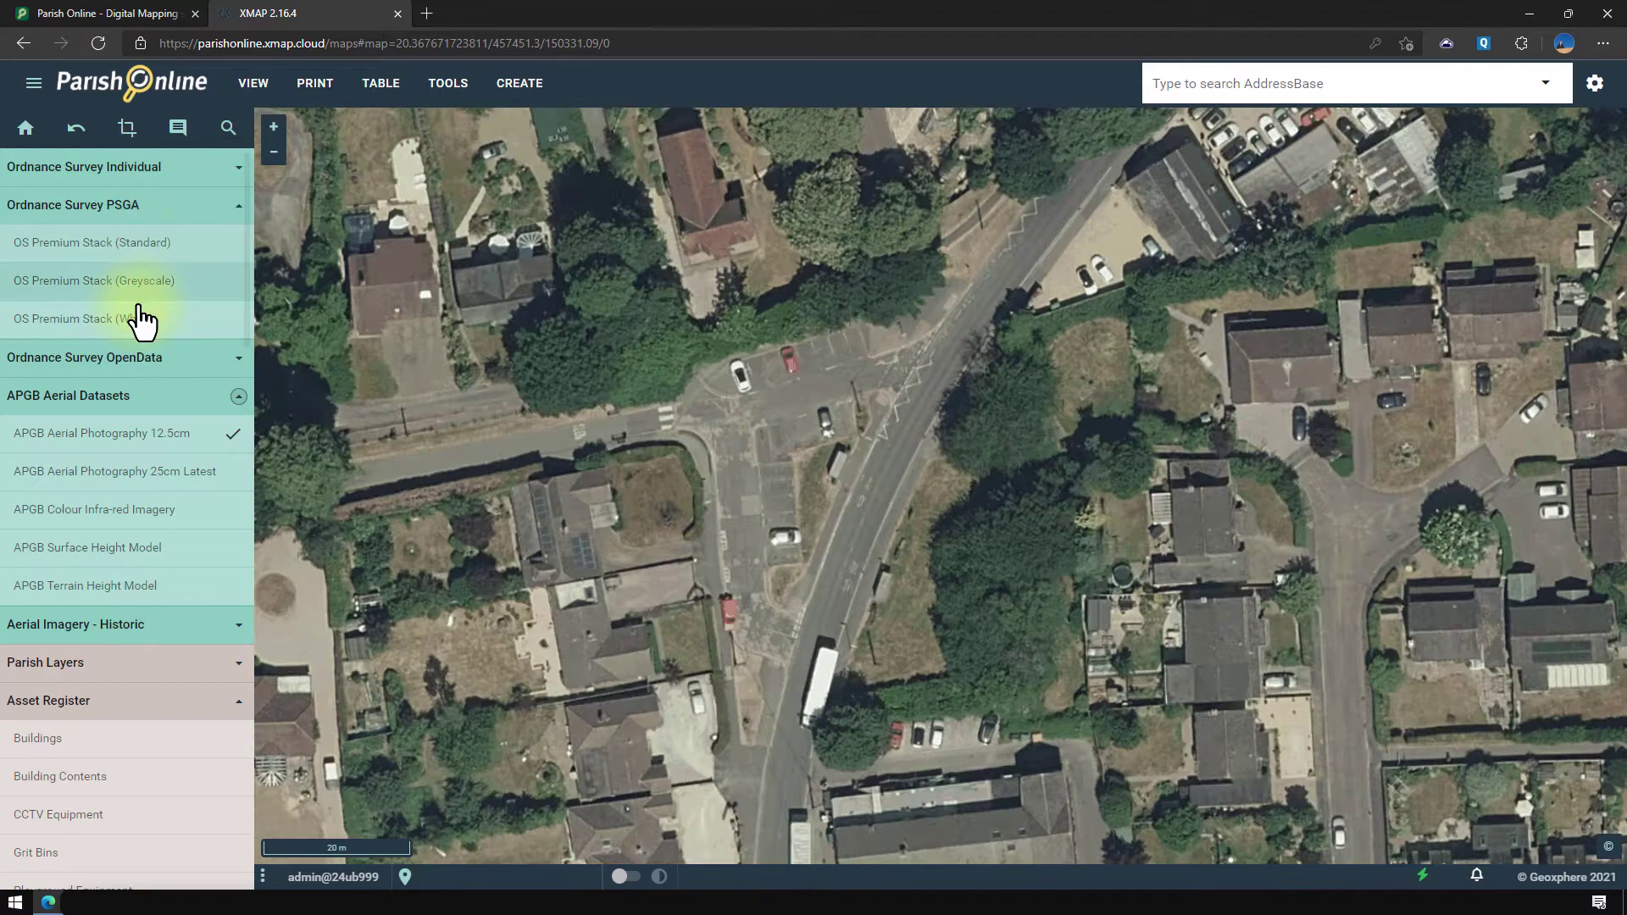
{"action": "left_click", "coordinate": [135, 322]}
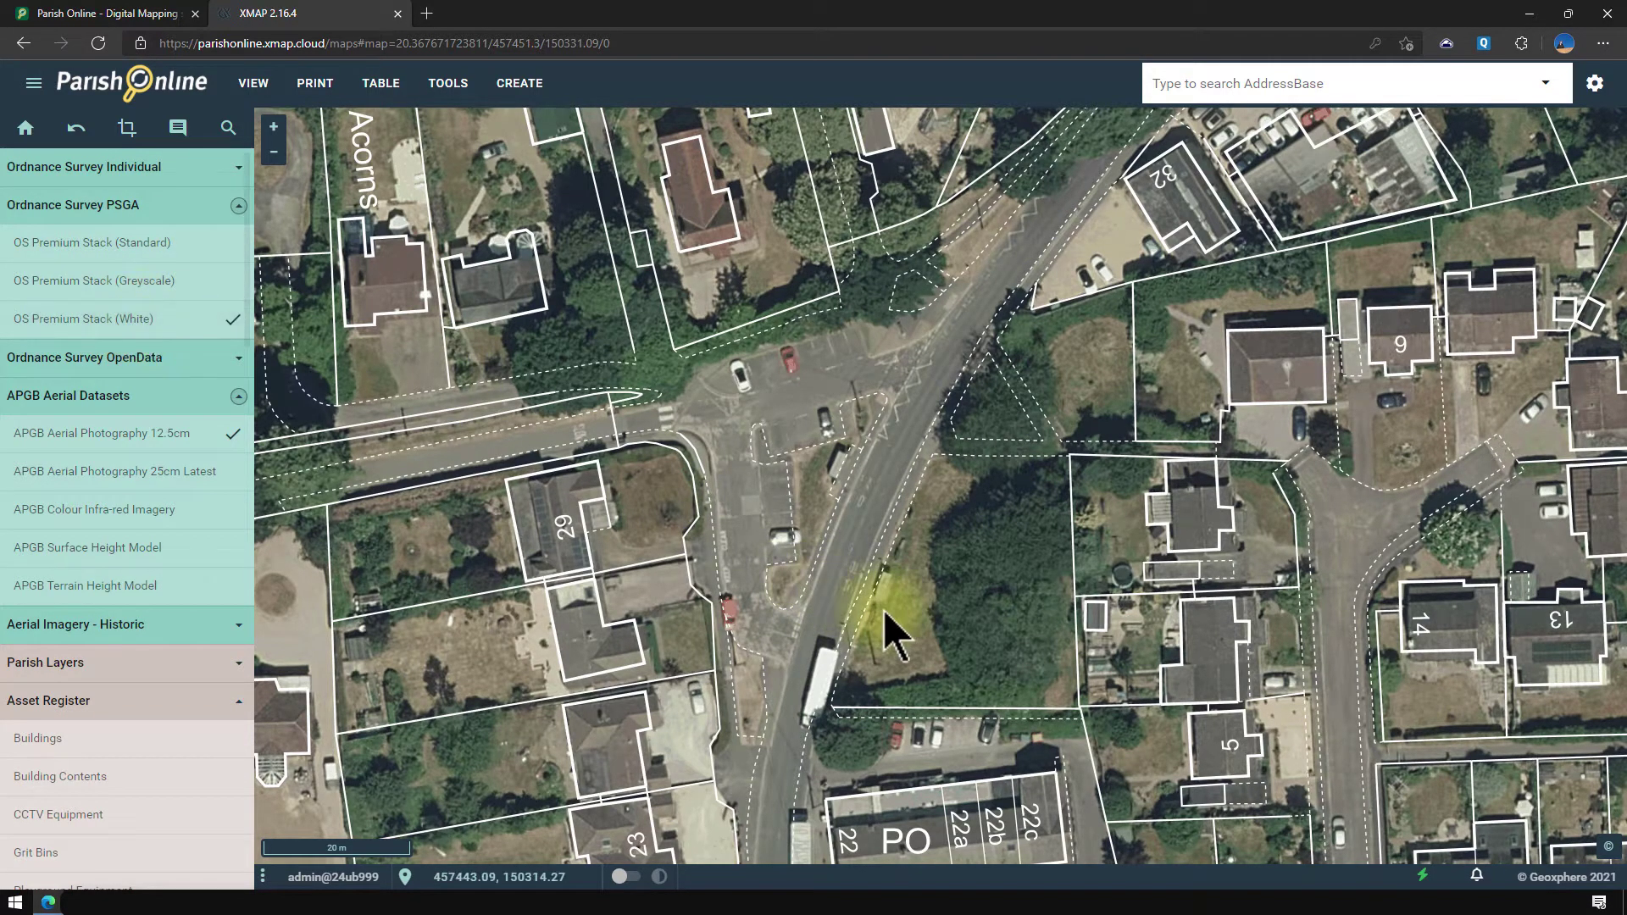
{"action": "scroll", "coordinate": [852, 571], "scroll_direction": "up", "scroll_amount": 1}
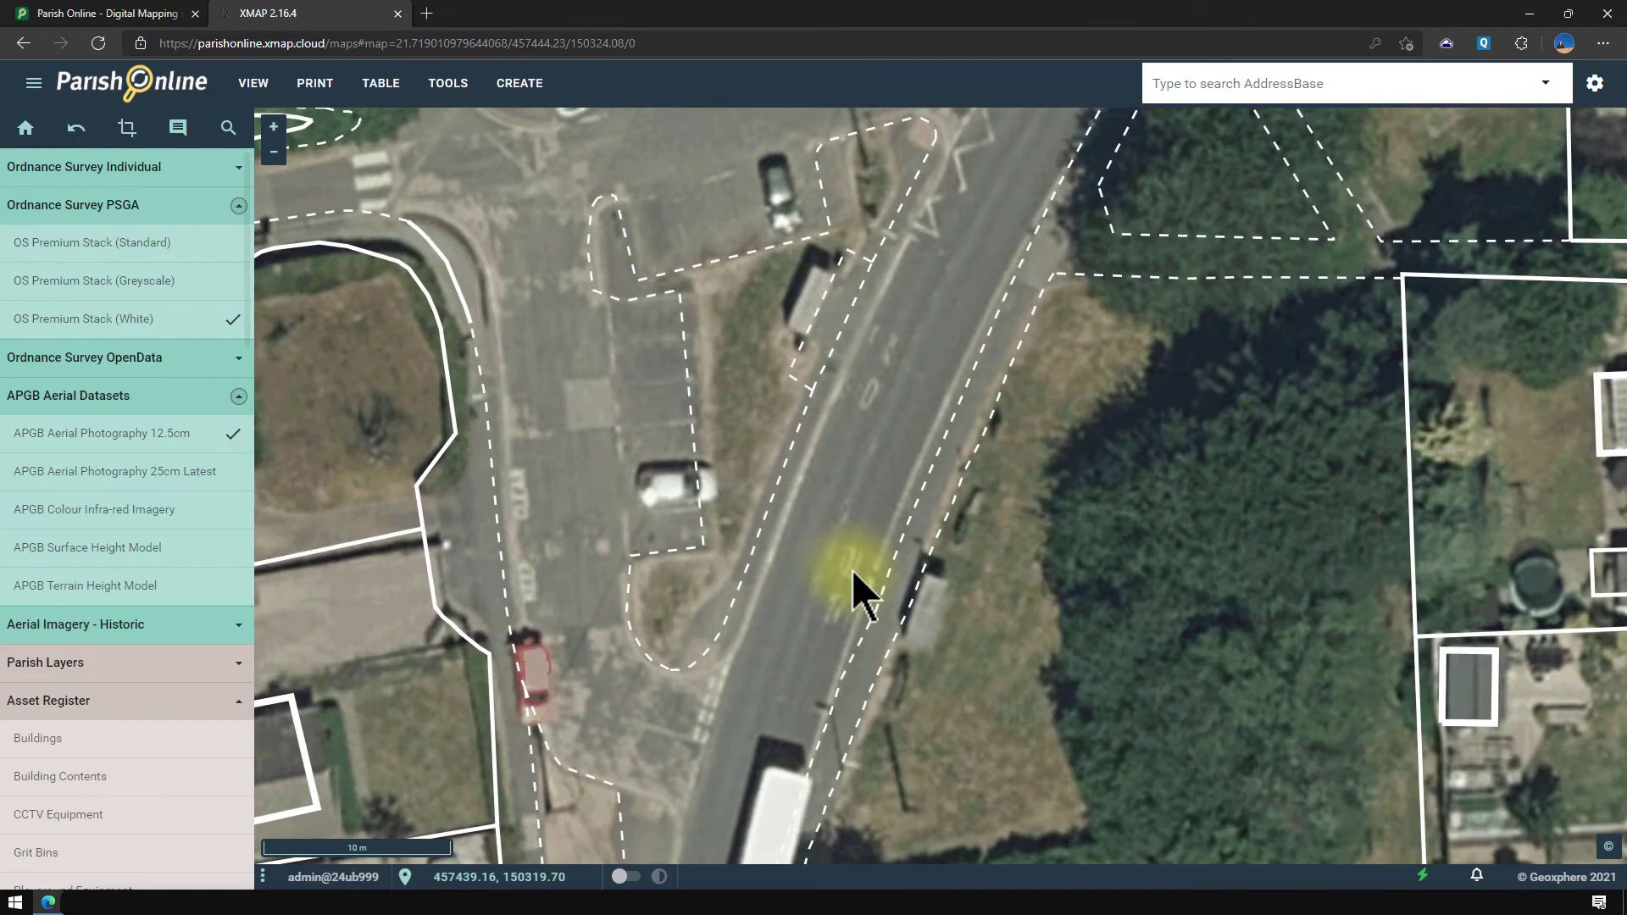
Switch on the Outdoor Property / Street Furniture layer and bring up its layer options menu.
{"action": "scroll", "coordinate": [120, 488], "scroll_direction": "down", "scroll_amount": 4}
{"action": "scroll", "coordinate": [119, 487], "scroll_direction": "down", "scroll_amount": 2}
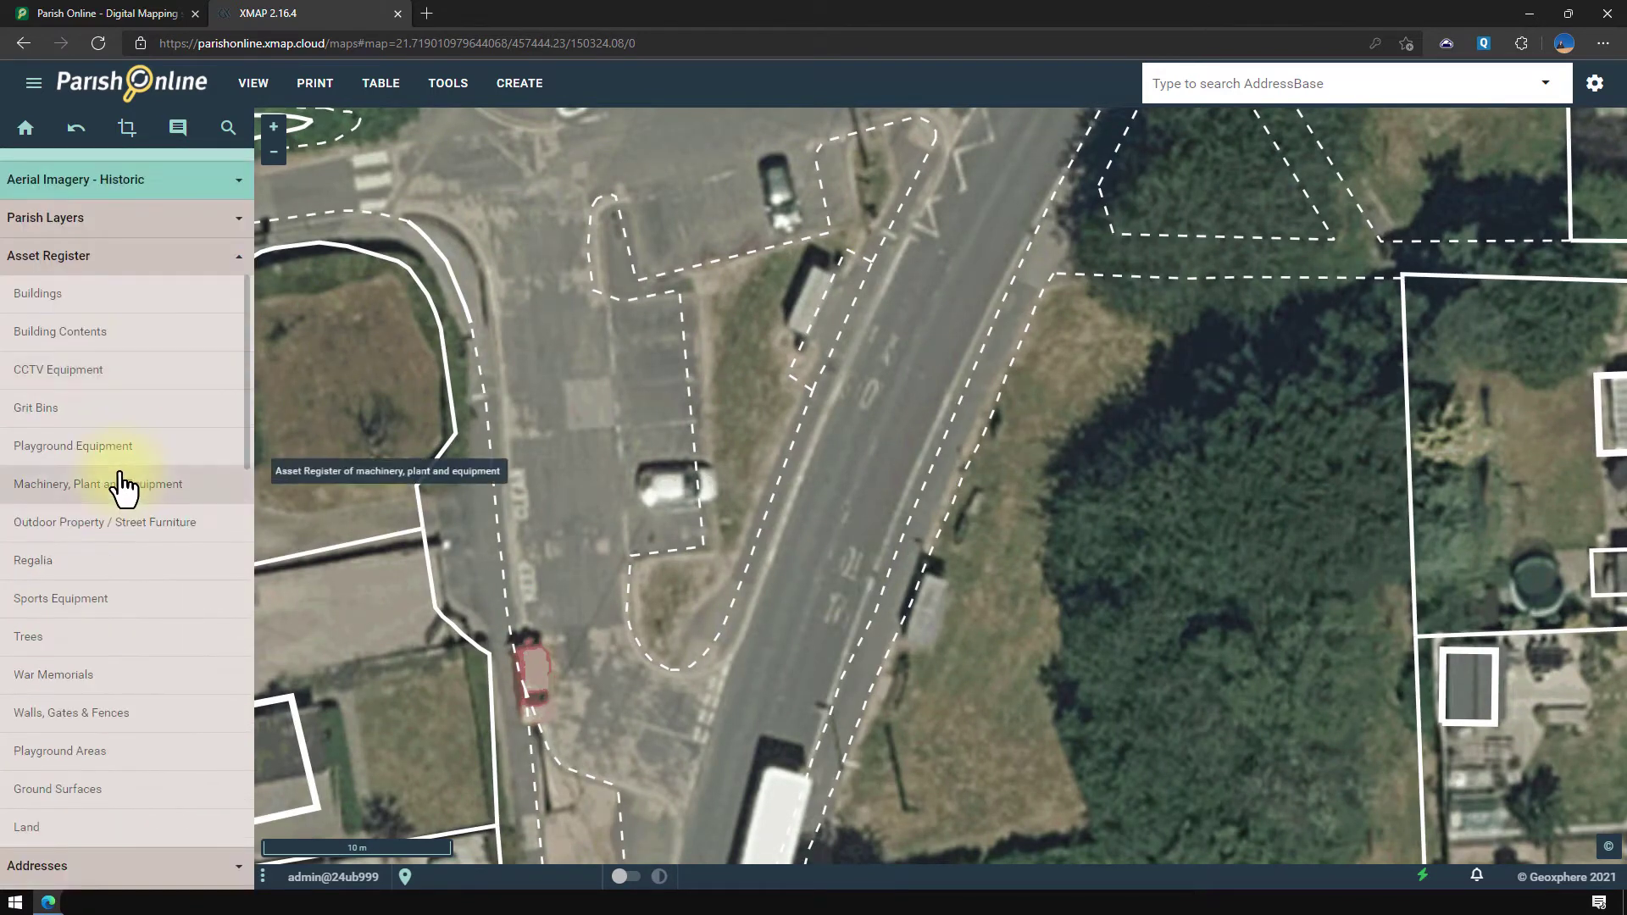
{"action": "scroll", "coordinate": [119, 488], "scroll_direction": "up", "scroll_amount": 1}
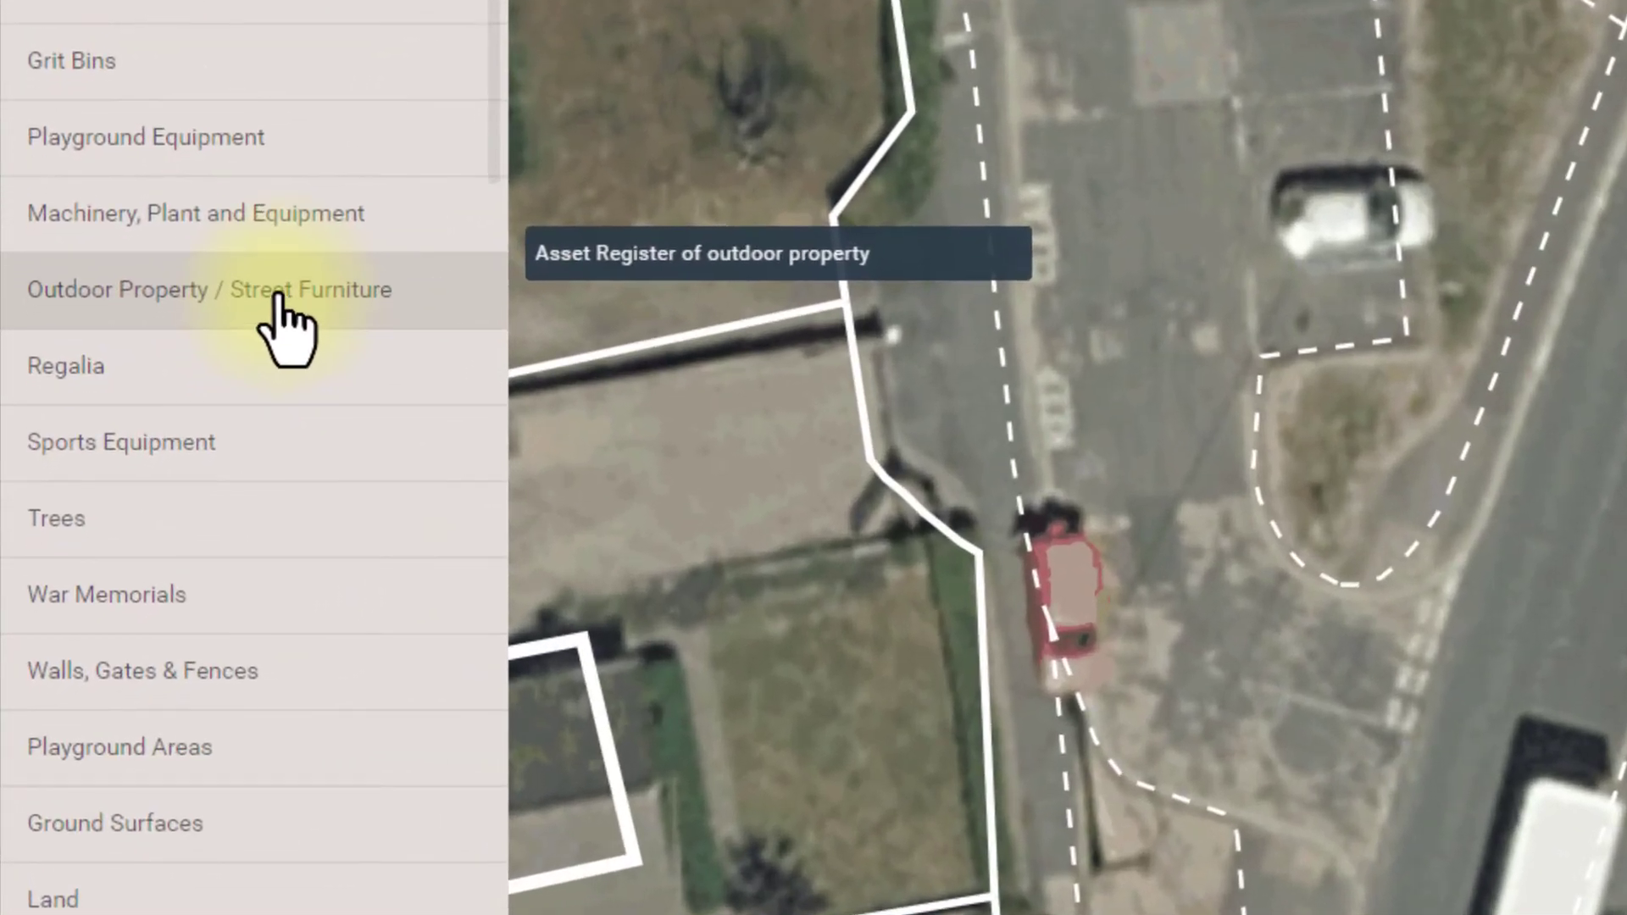
{"action": "left_click", "coordinate": [259, 295]}
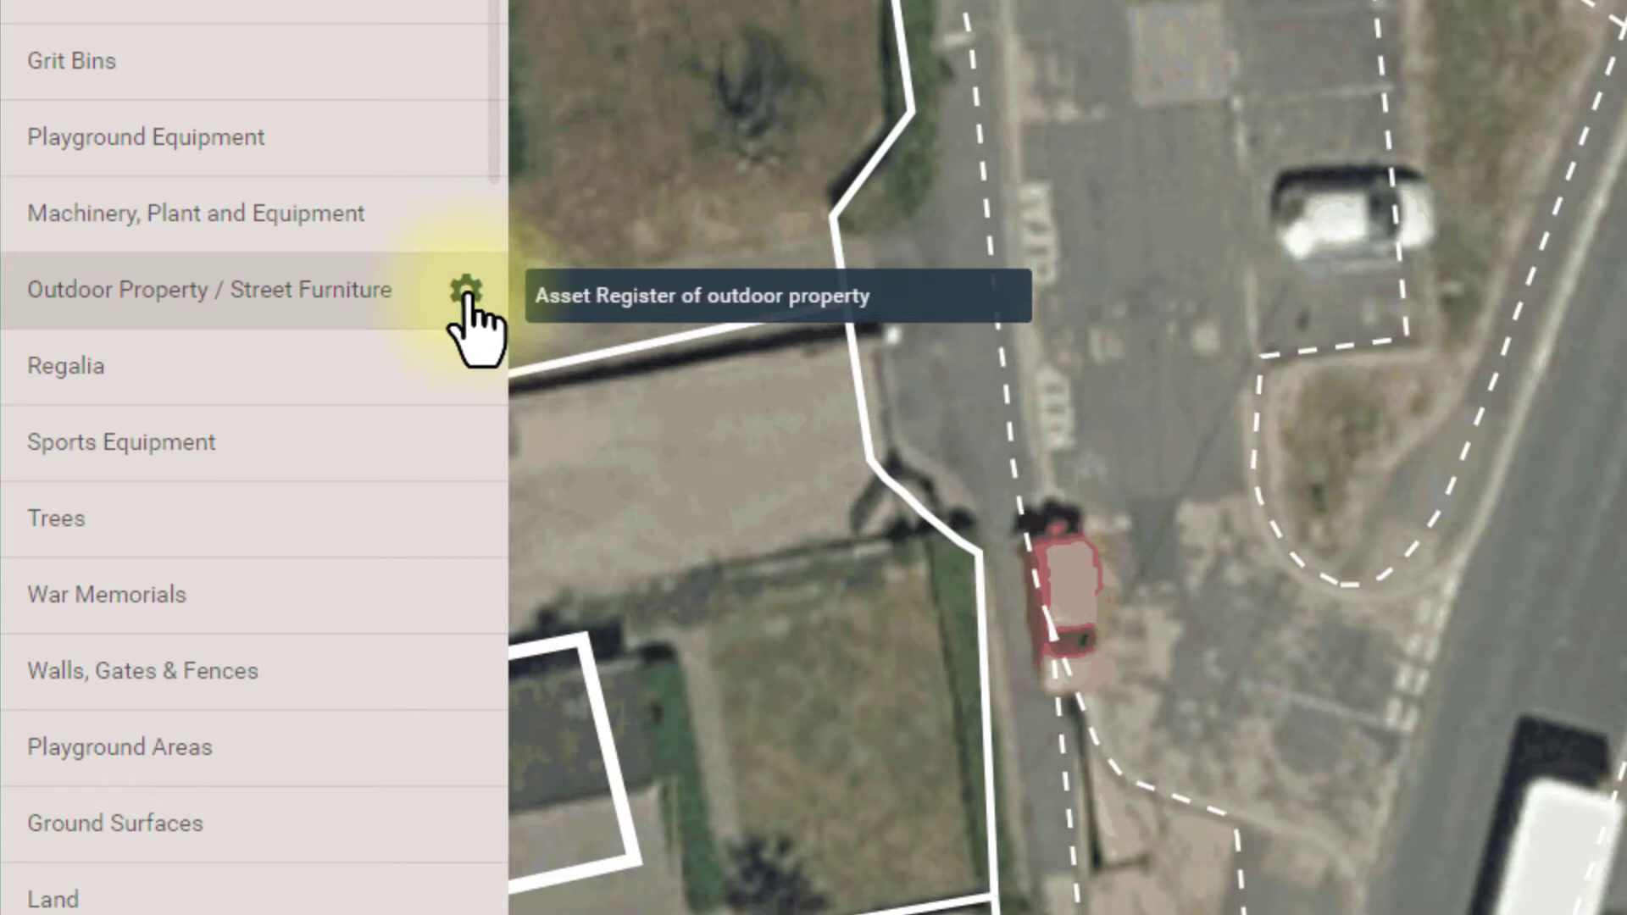
{"action": "left_click", "coordinate": [465, 291]}
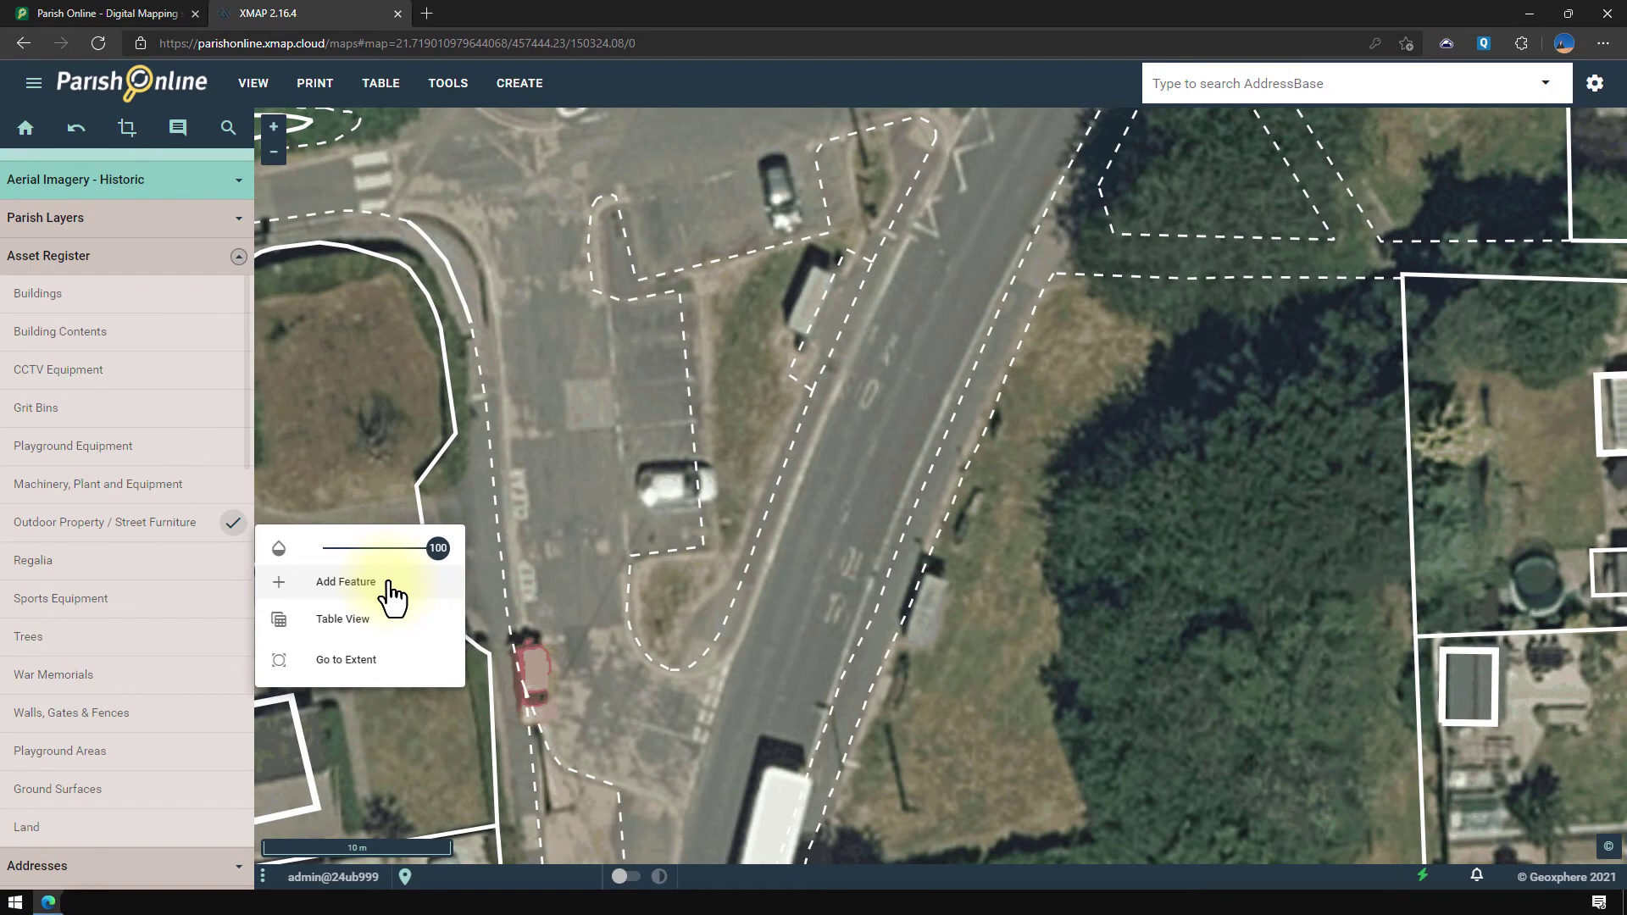
Start a new street furniture feature and place its point at the roadside bus shelter.
{"action": "left_click", "coordinate": [388, 583]}
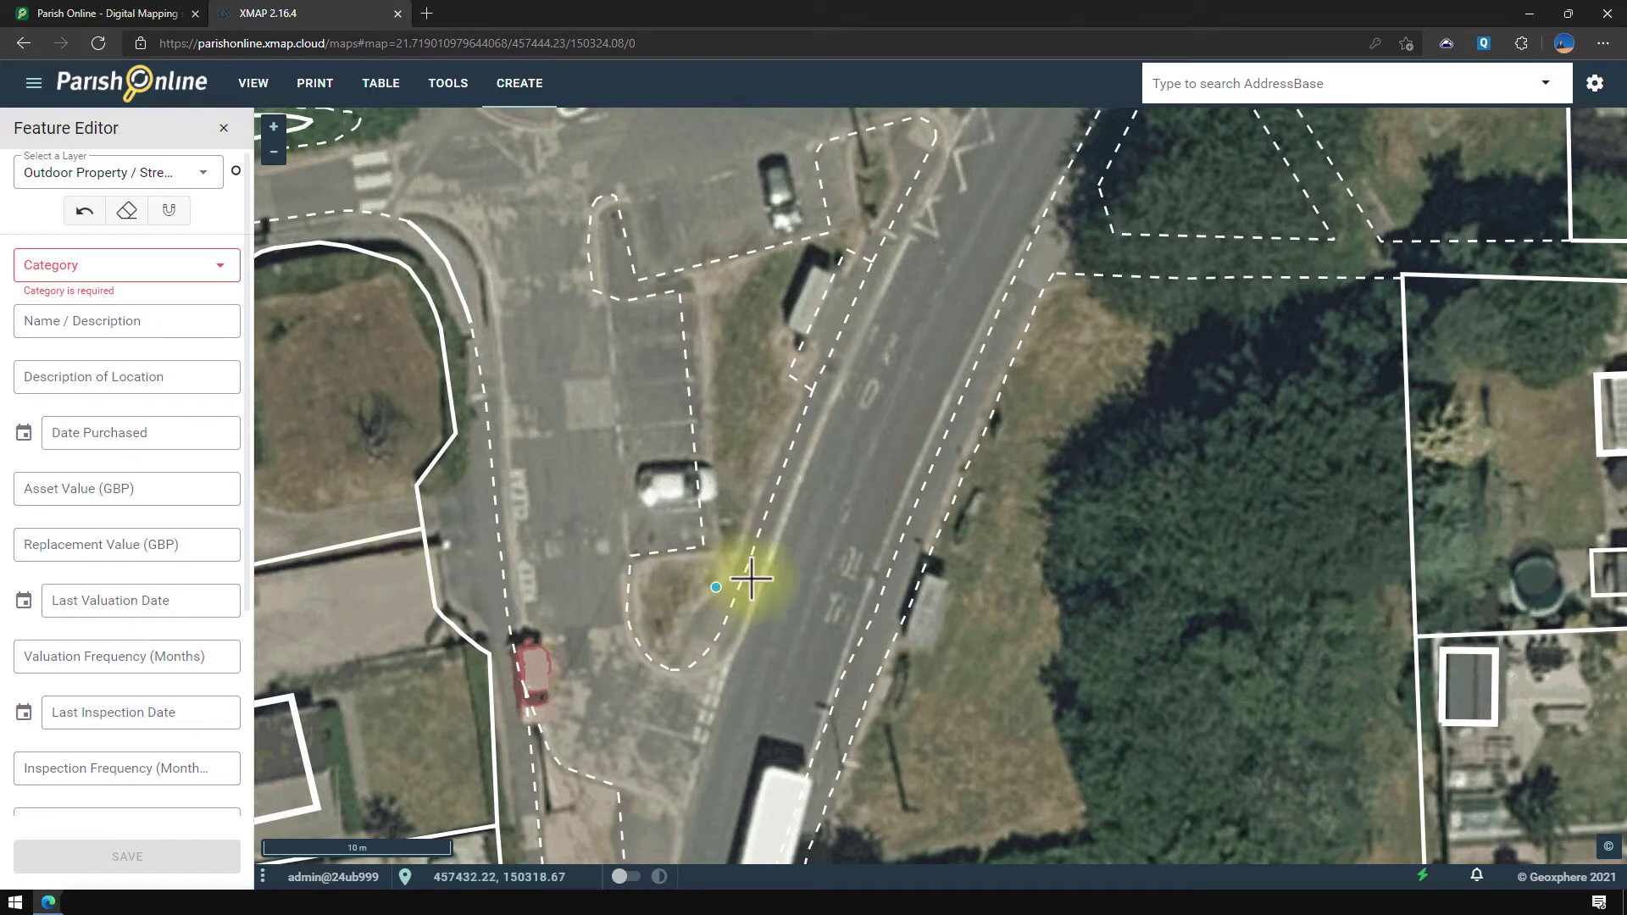
{"action": "left_click", "coordinate": [875, 510]}
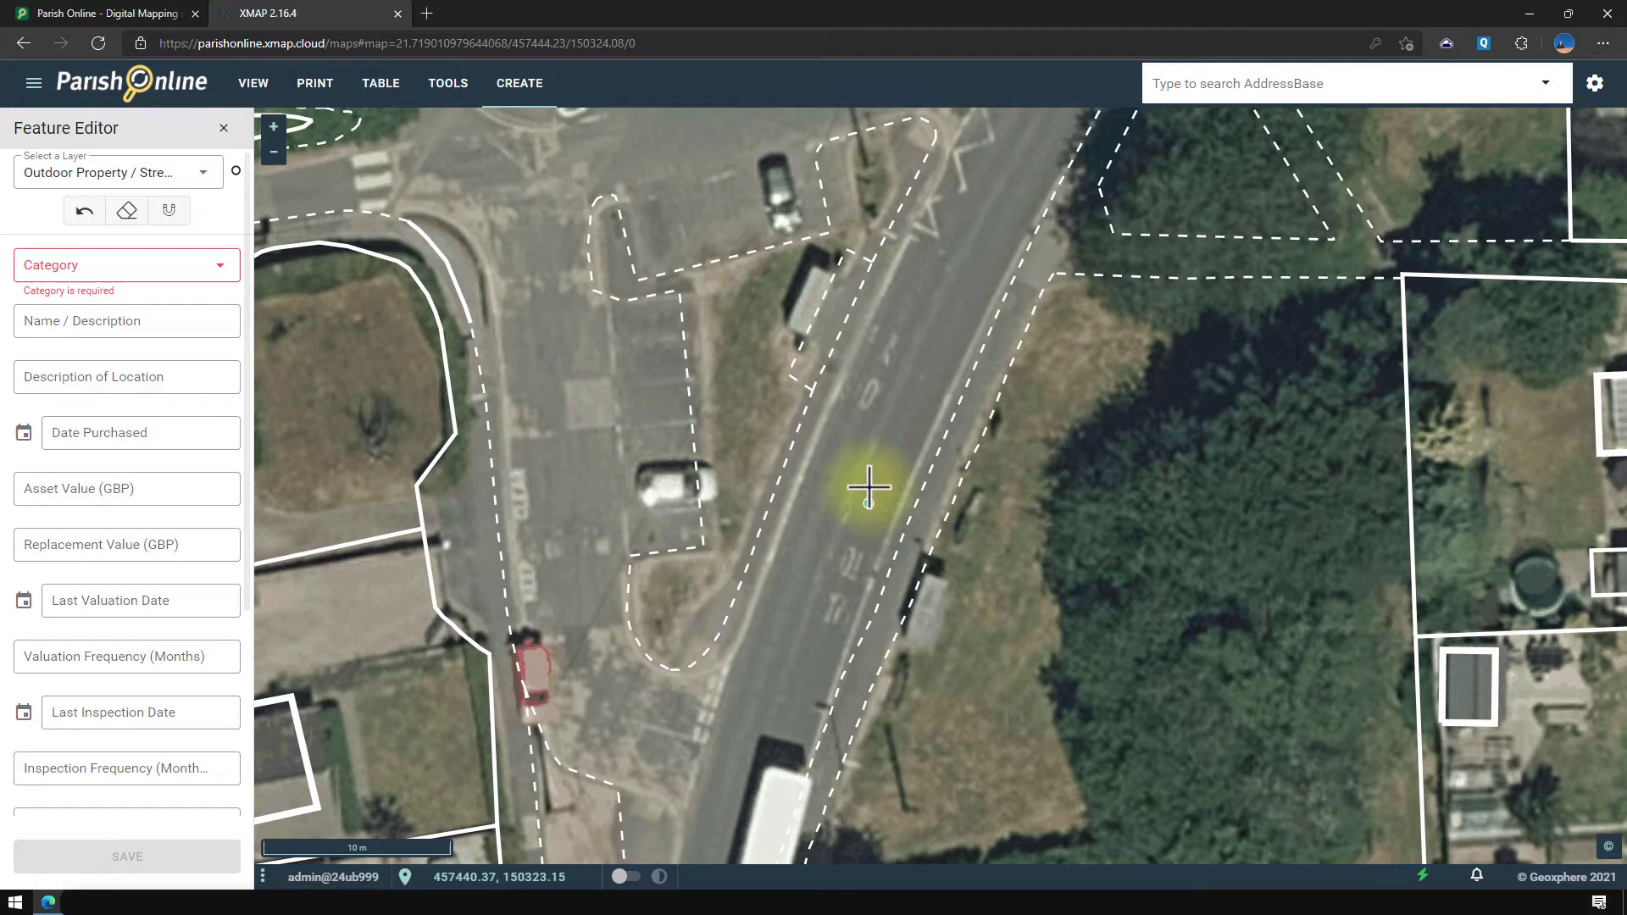
{"action": "left_click", "coordinate": [812, 297]}
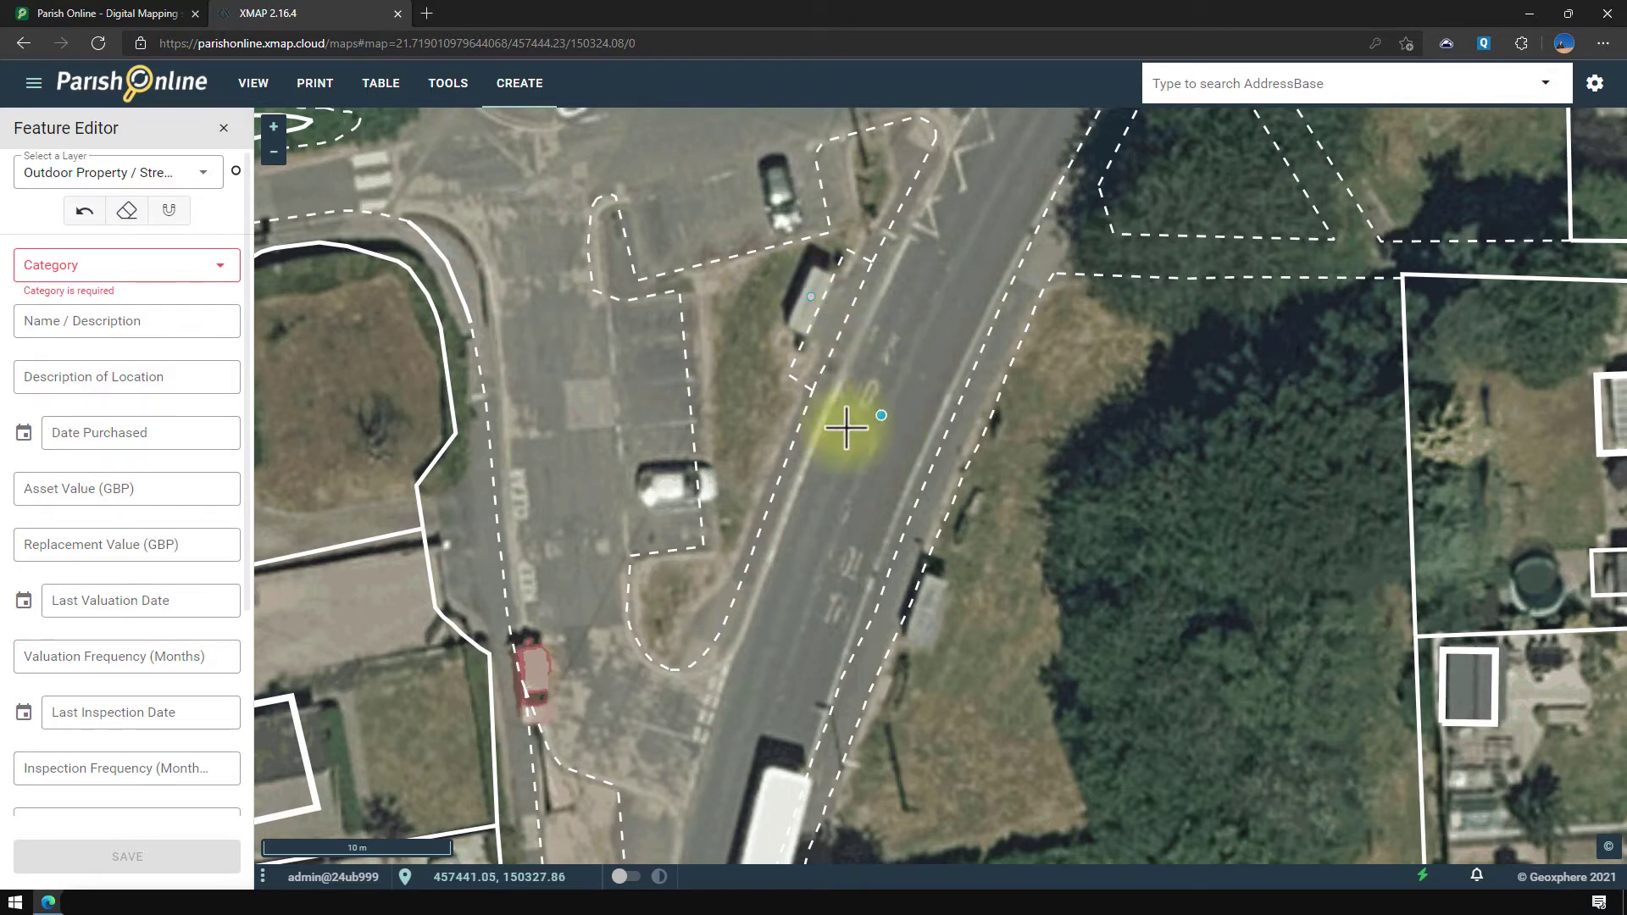
Set the category to Bus Shelter with location description 'In traffic island'.
{"action": "left_click", "coordinate": [144, 272]}
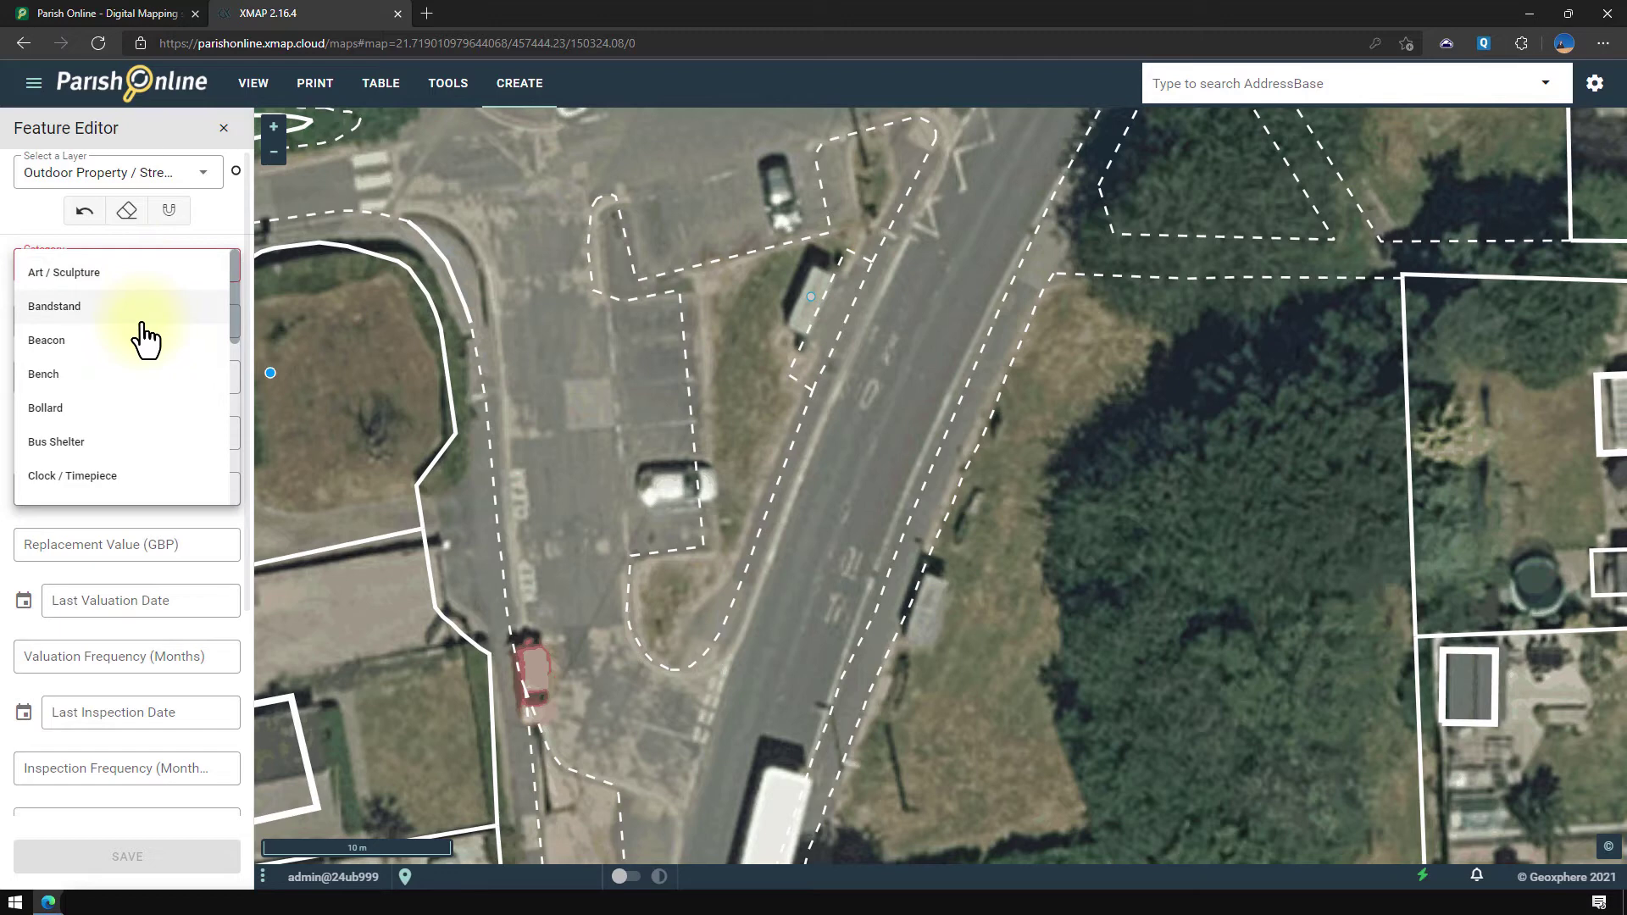
{"action": "left_click", "coordinate": [127, 442]}
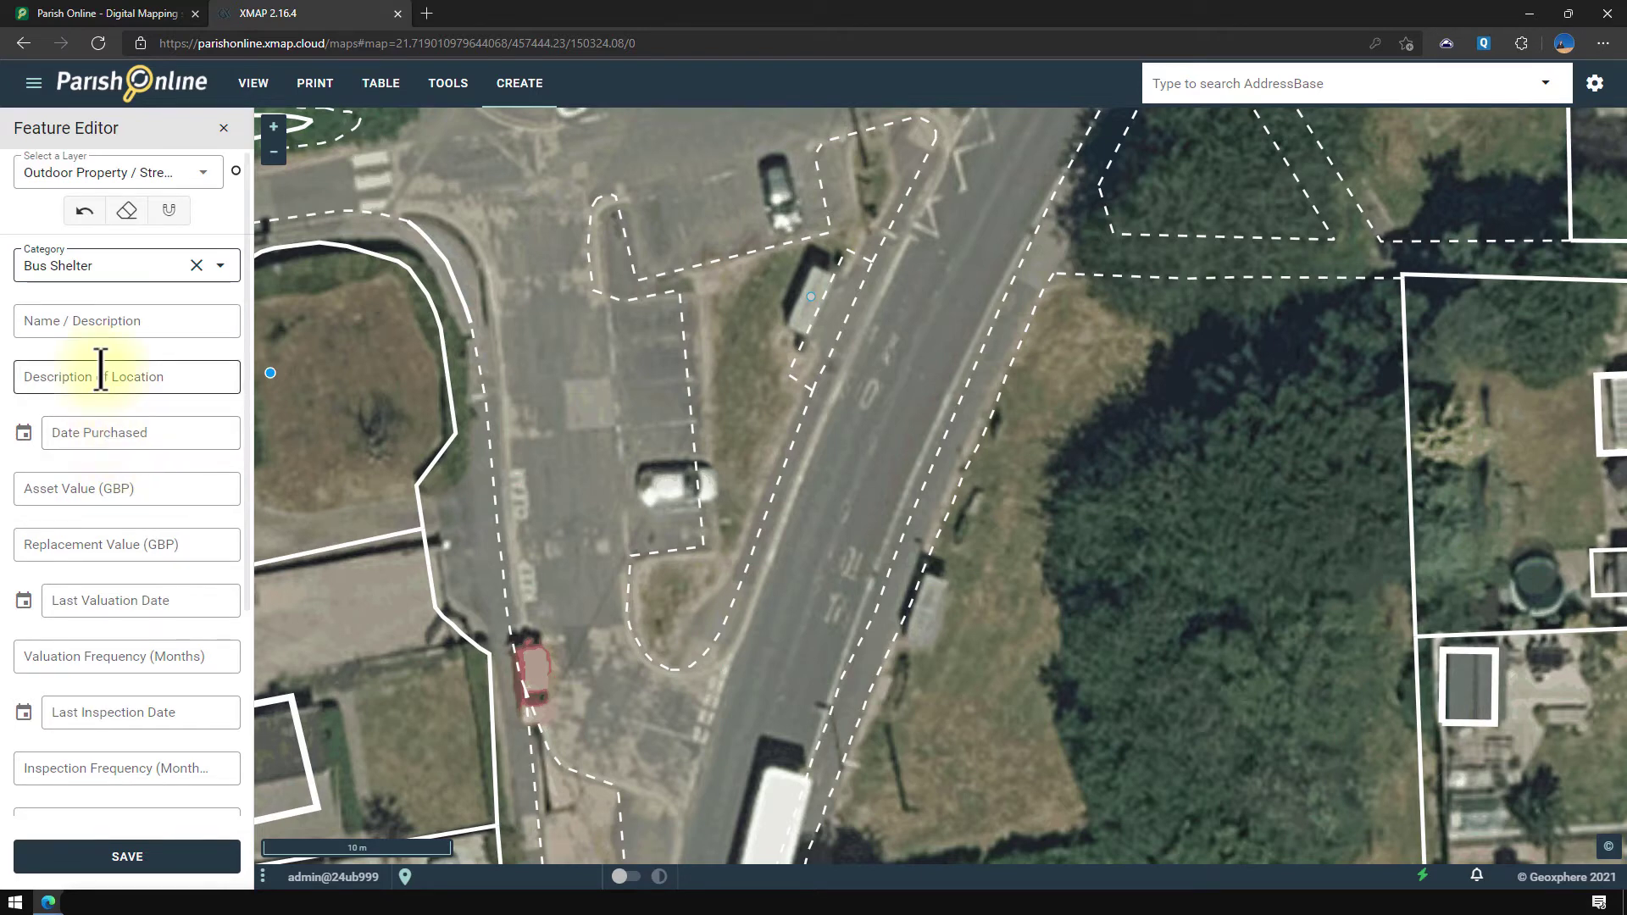
{"action": "left_click", "coordinate": [91, 322]}
{"action": "left_click", "coordinate": [95, 376]}
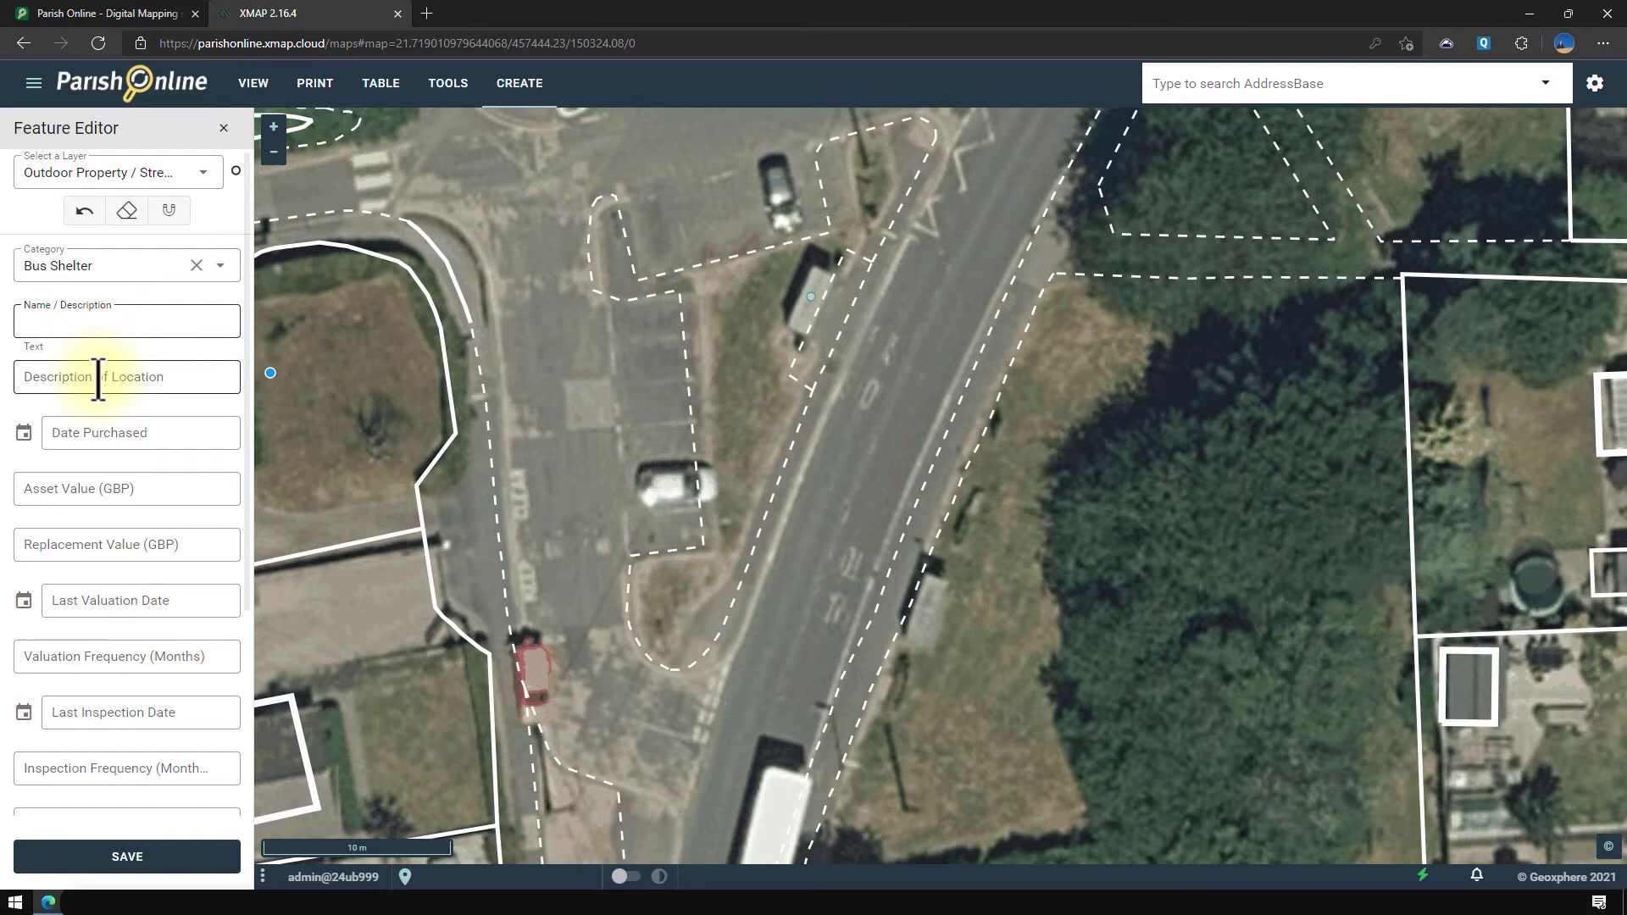
{"action": "type", "text": "In traffic island"}
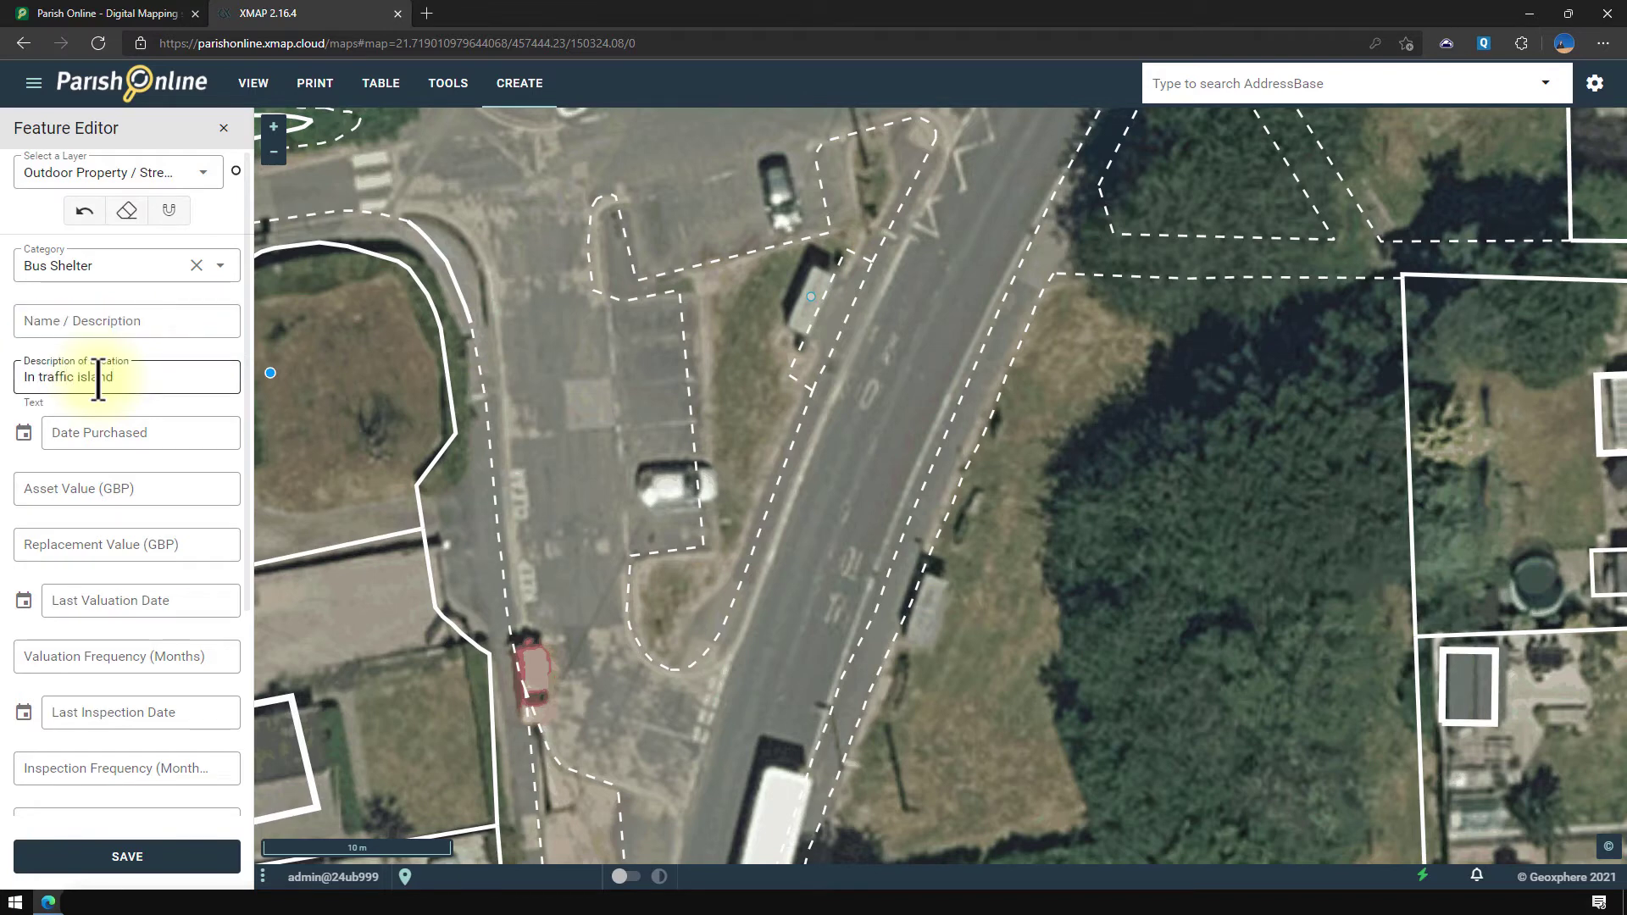
Set the purchase date to 2006-02-04.
{"action": "left_click", "coordinate": [107, 431]}
{"action": "left_click", "coordinate": [105, 434]}
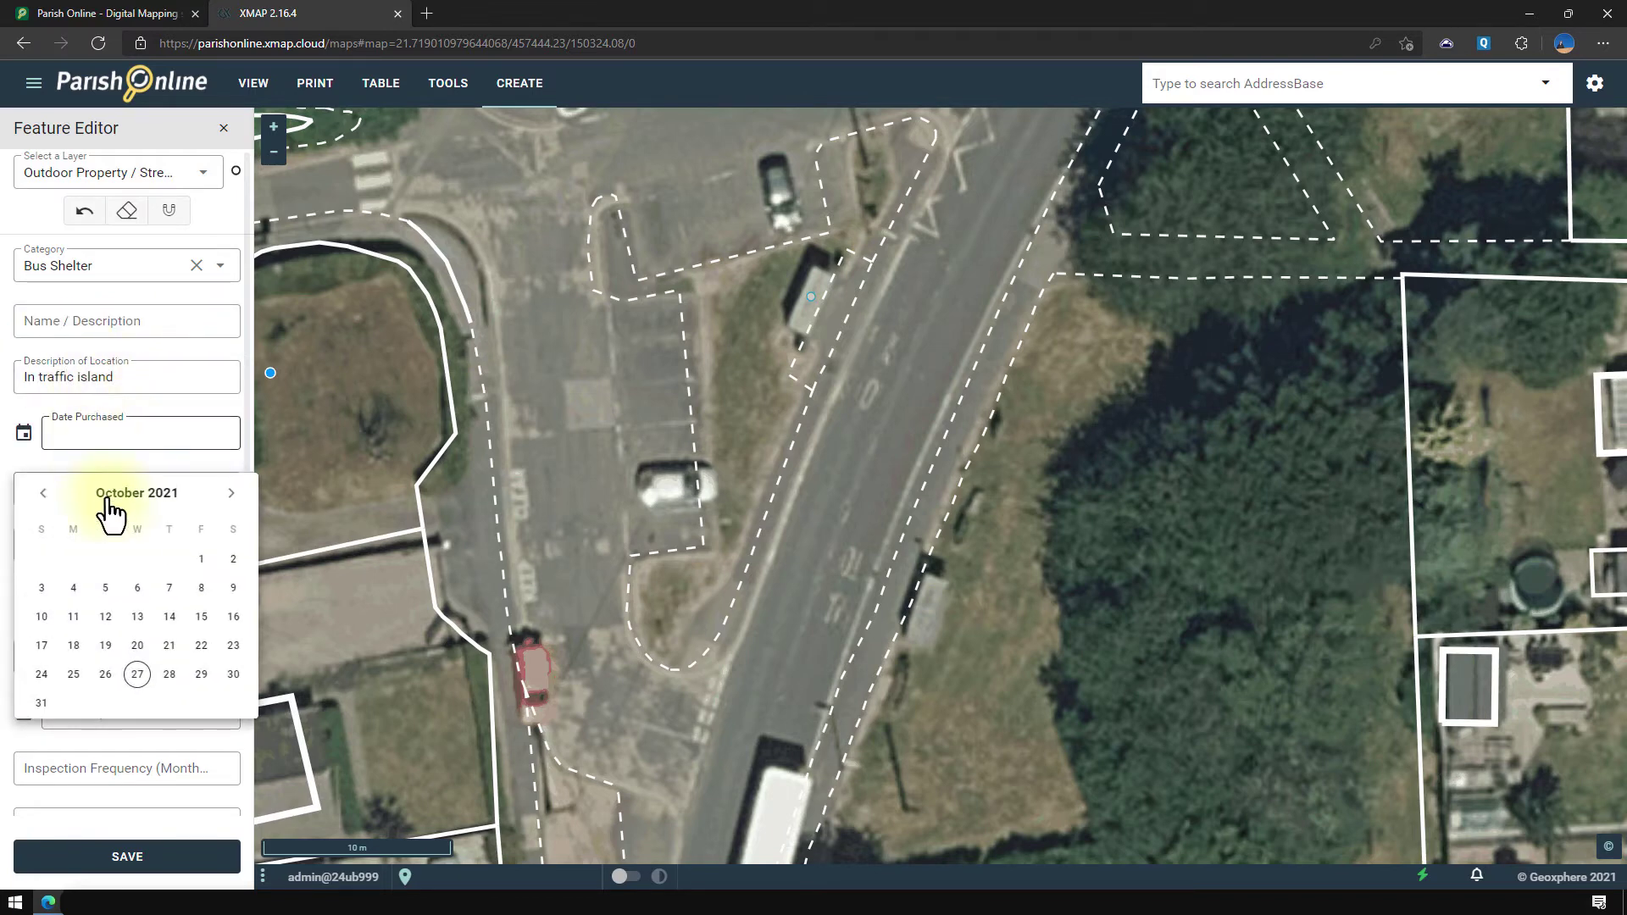
{"action": "left_click", "coordinate": [127, 502]}
{"action": "left_click", "coordinate": [138, 500]}
{"action": "scroll", "coordinate": [128, 607], "scroll_direction": "down", "scroll_amount": 5}
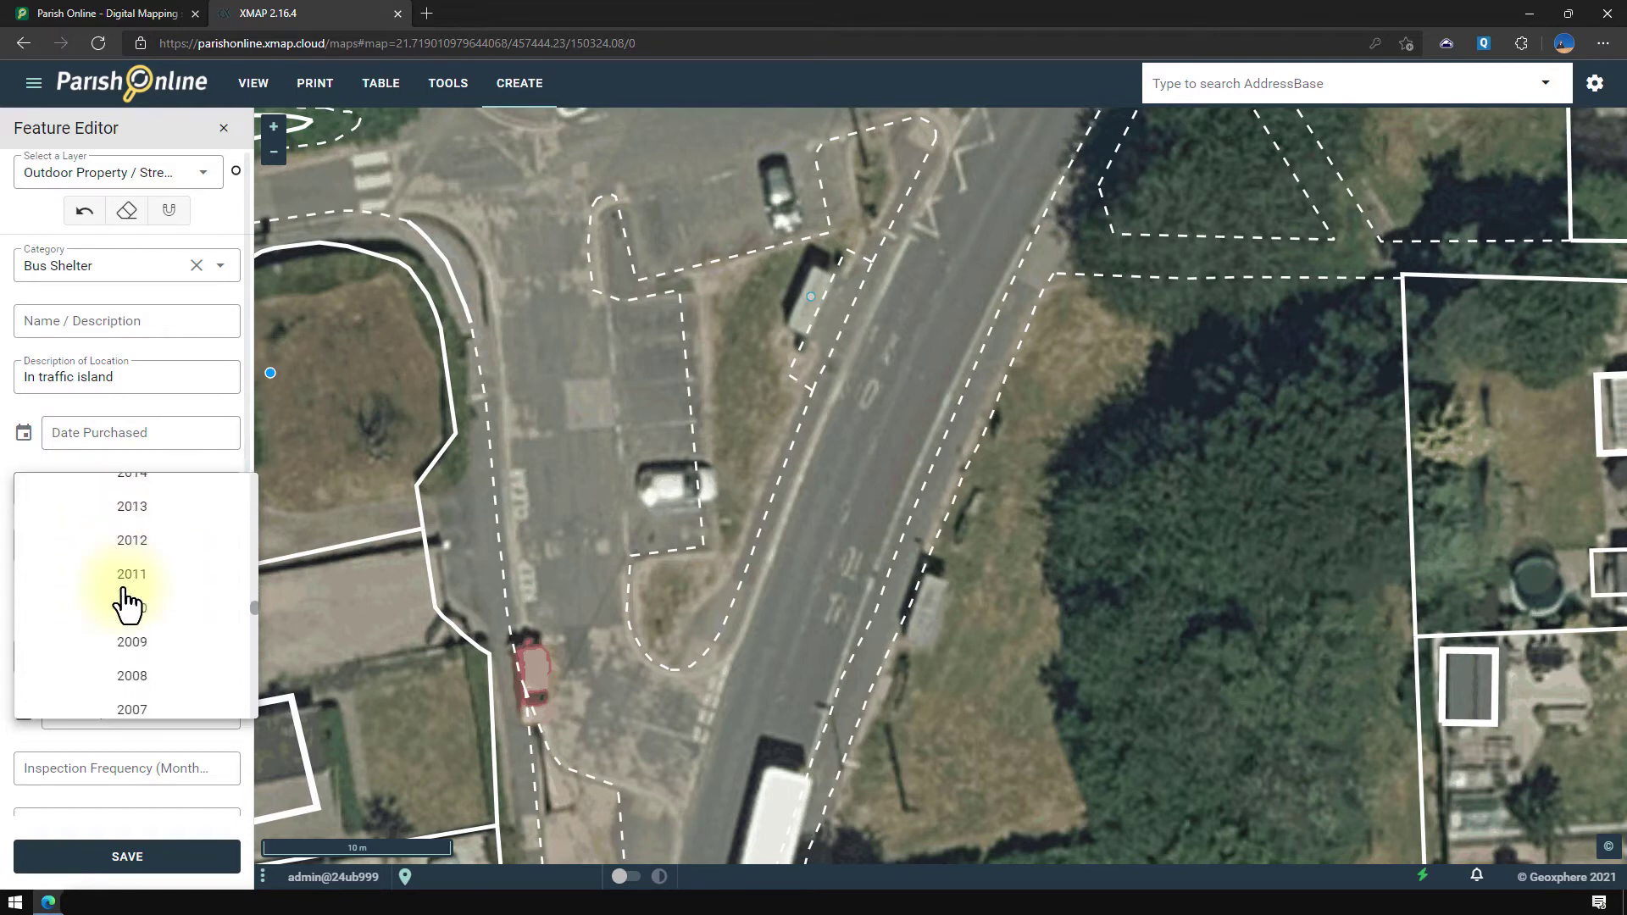
{"action": "left_click", "coordinate": [129, 604]}
{"action": "left_click", "coordinate": [138, 538]}
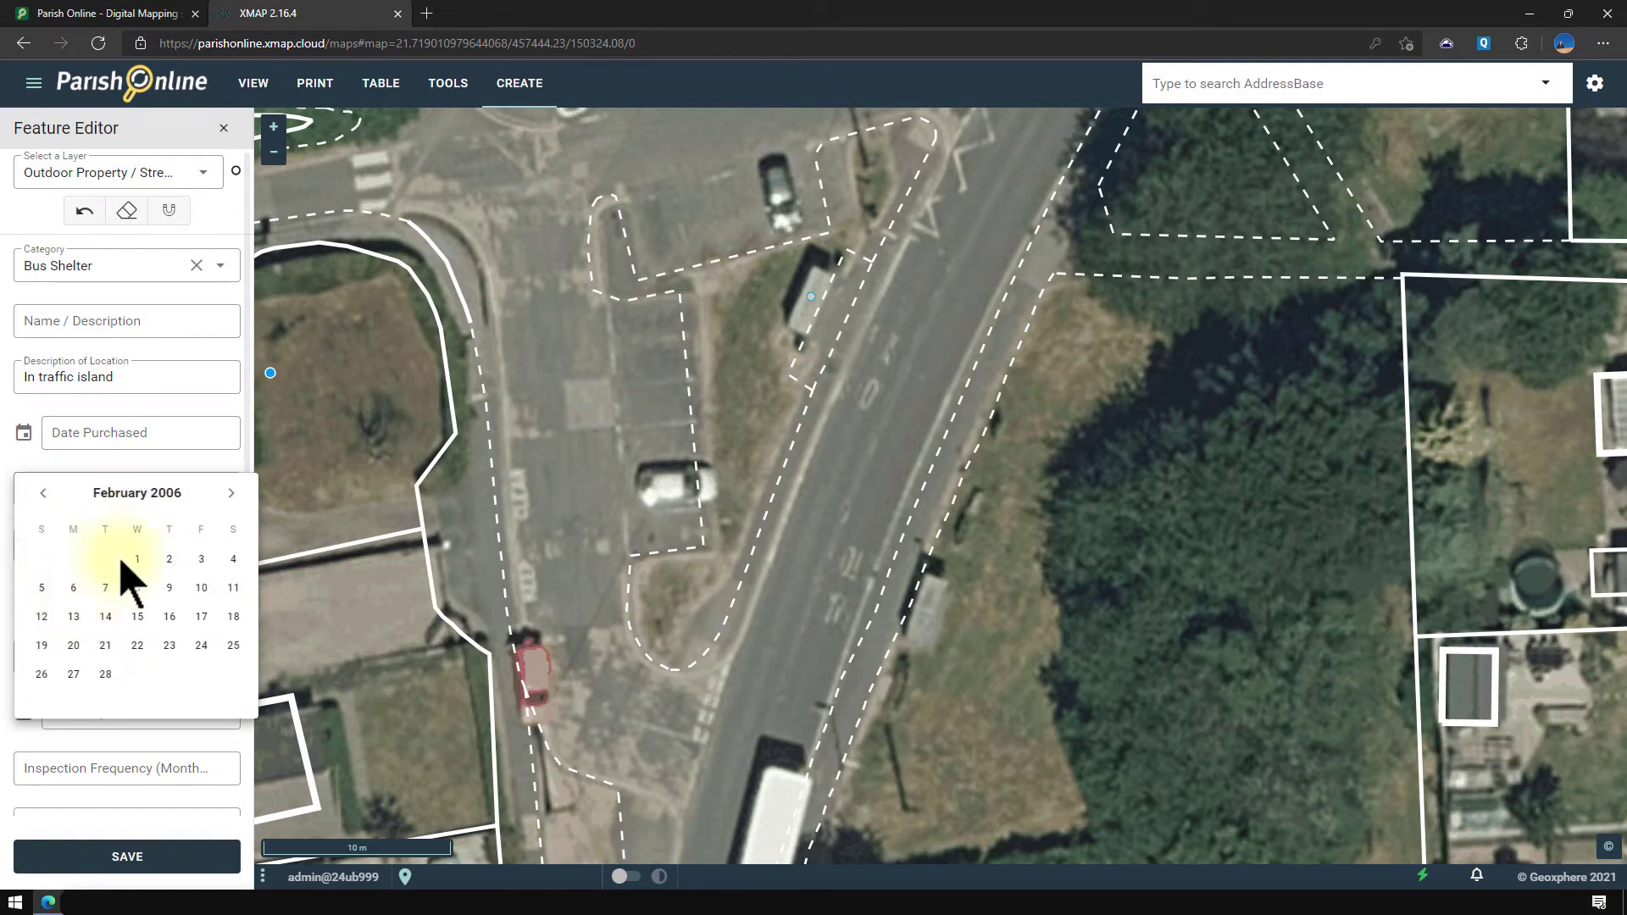
{"action": "left_click", "coordinate": [235, 558]}
Enter an asset value of 25000 and a replacement value of 35000.
{"action": "left_click", "coordinate": [100, 490]}
{"action": "type", "text": "25000"}
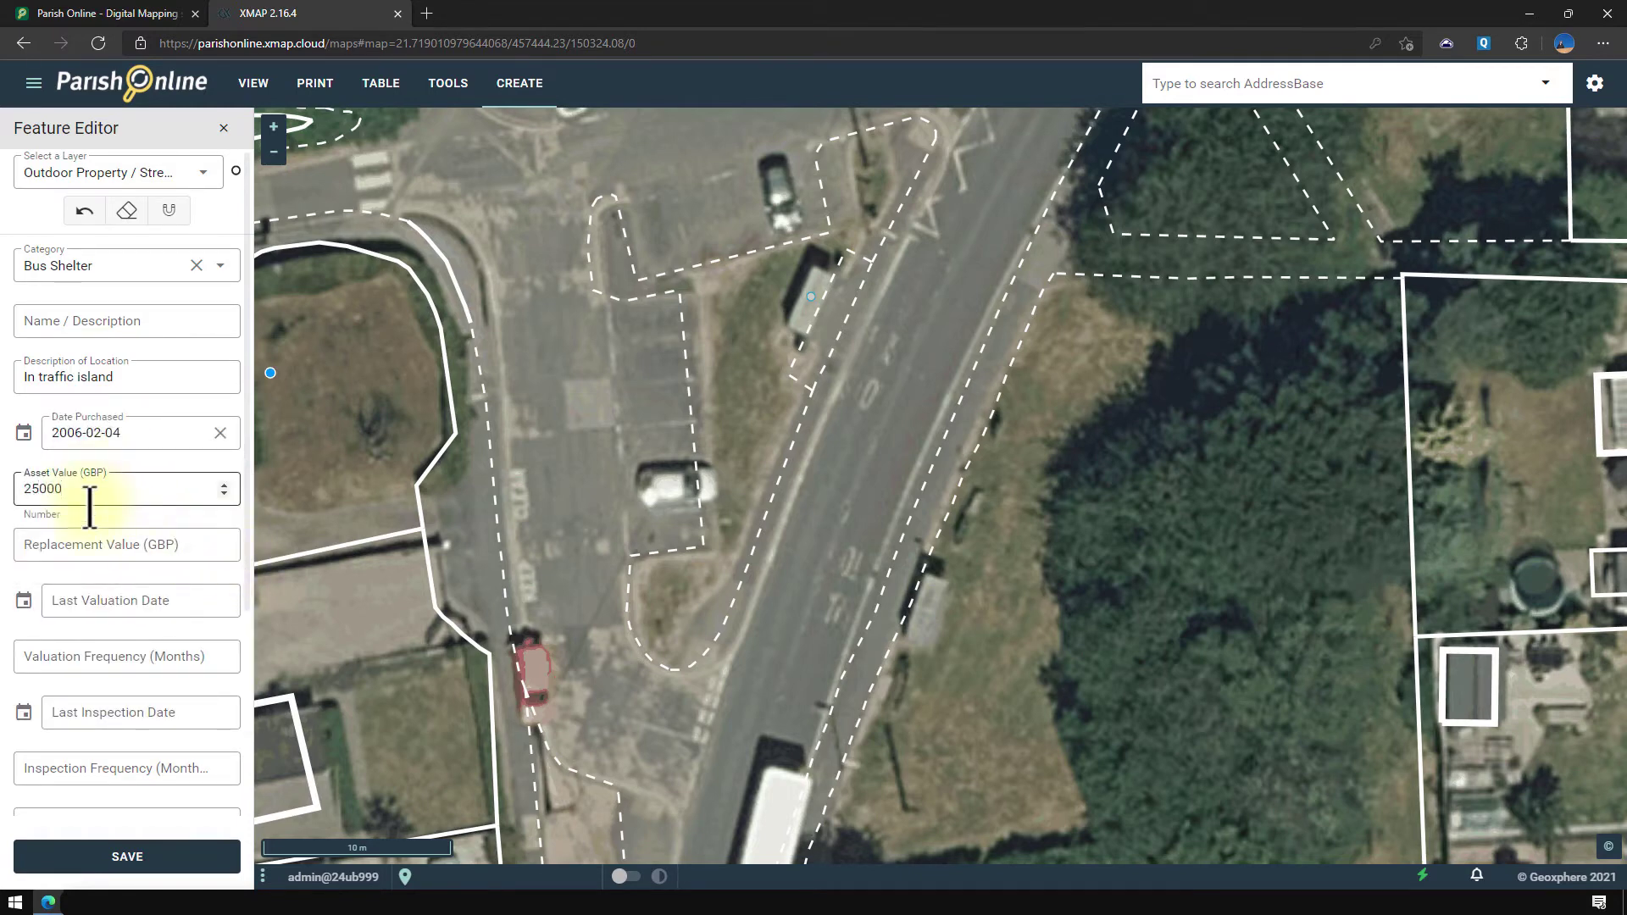
{"action": "left_click", "coordinate": [87, 545]}
{"action": "type", "text": "35000"}
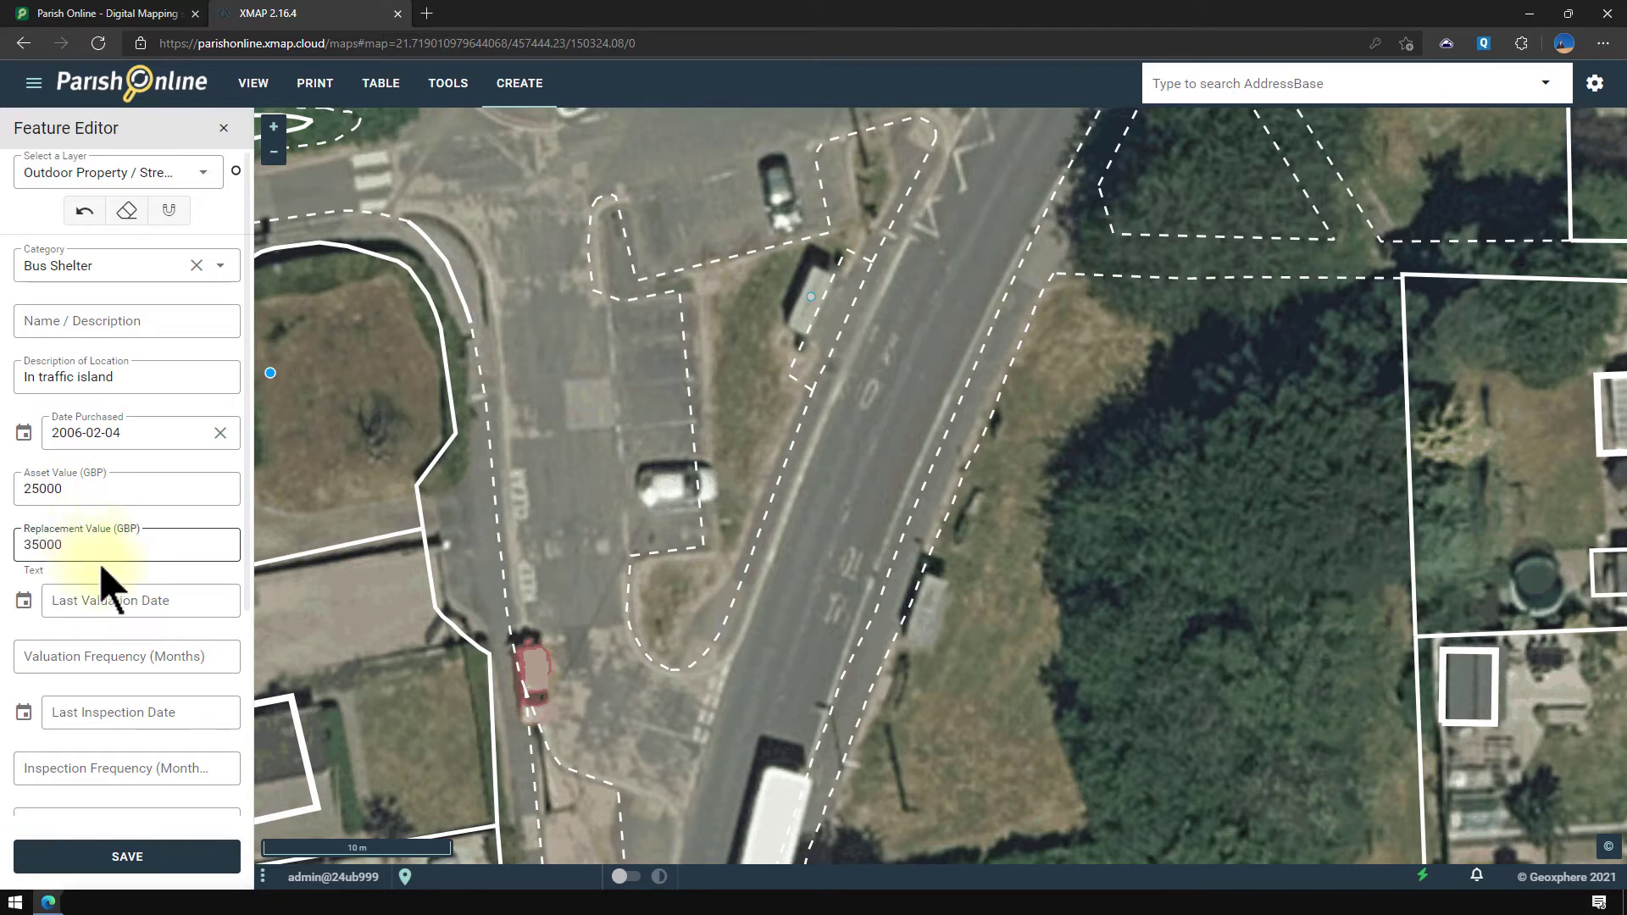
Set valuation and inspection dates to 2021-05-01 with 12-month valuation frequency, then save.
{"action": "left_click", "coordinate": [98, 603]}
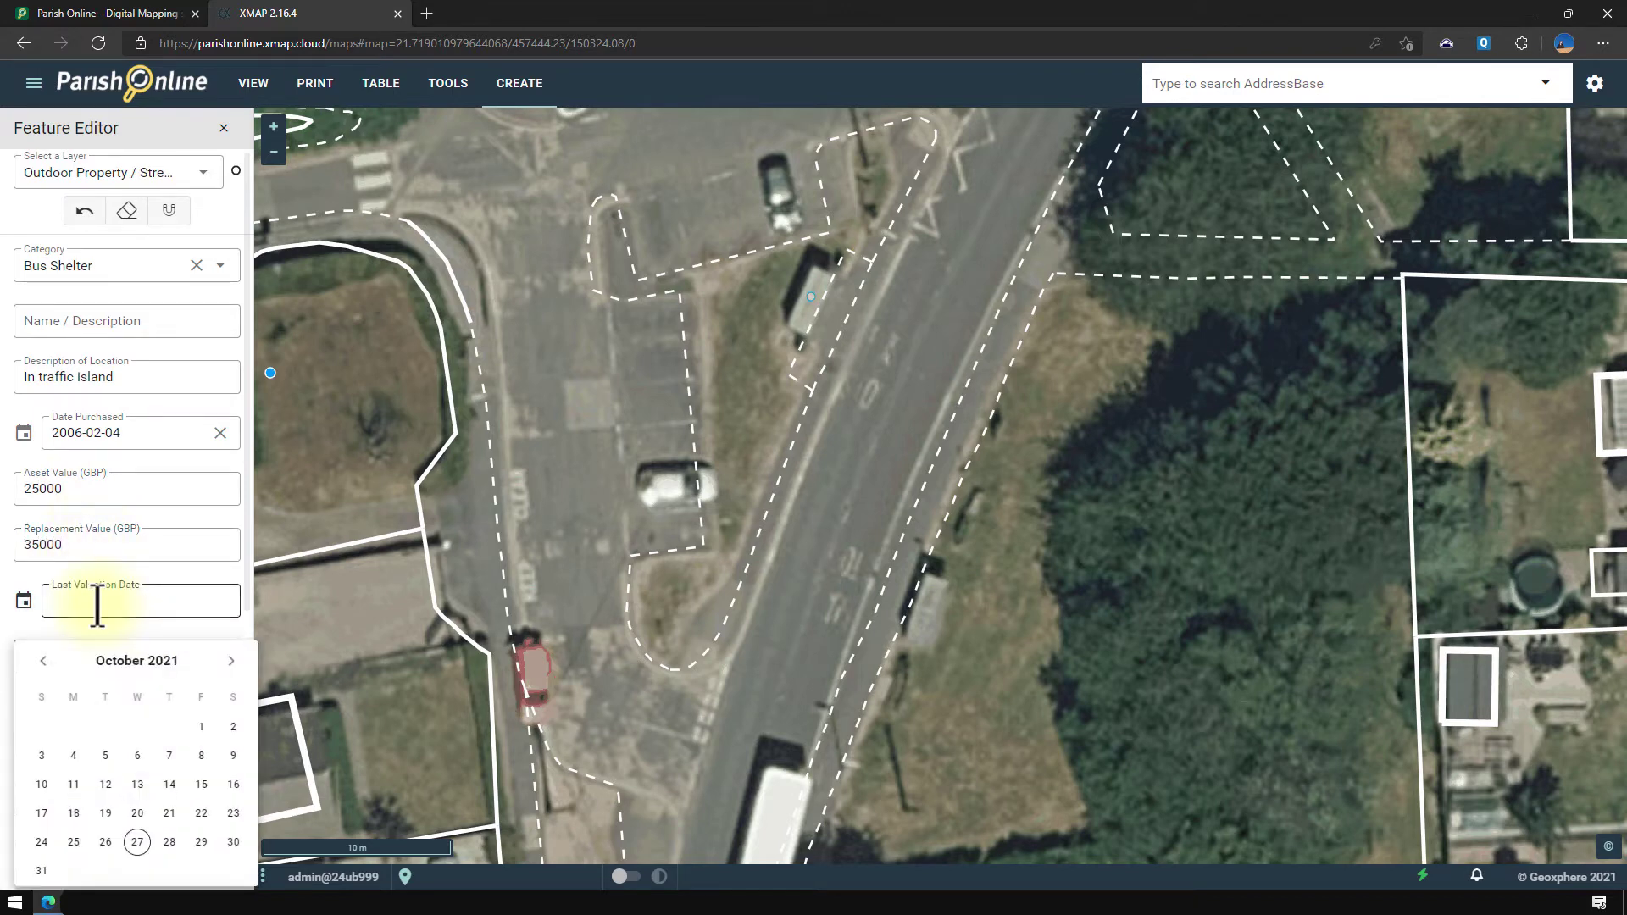
{"action": "left_click", "coordinate": [136, 662]}
{"action": "left_click", "coordinate": [134, 760]}
{"action": "left_click", "coordinate": [233, 729]}
{"action": "scroll", "coordinate": [108, 664], "scroll_direction": "down", "scroll_amount": 4}
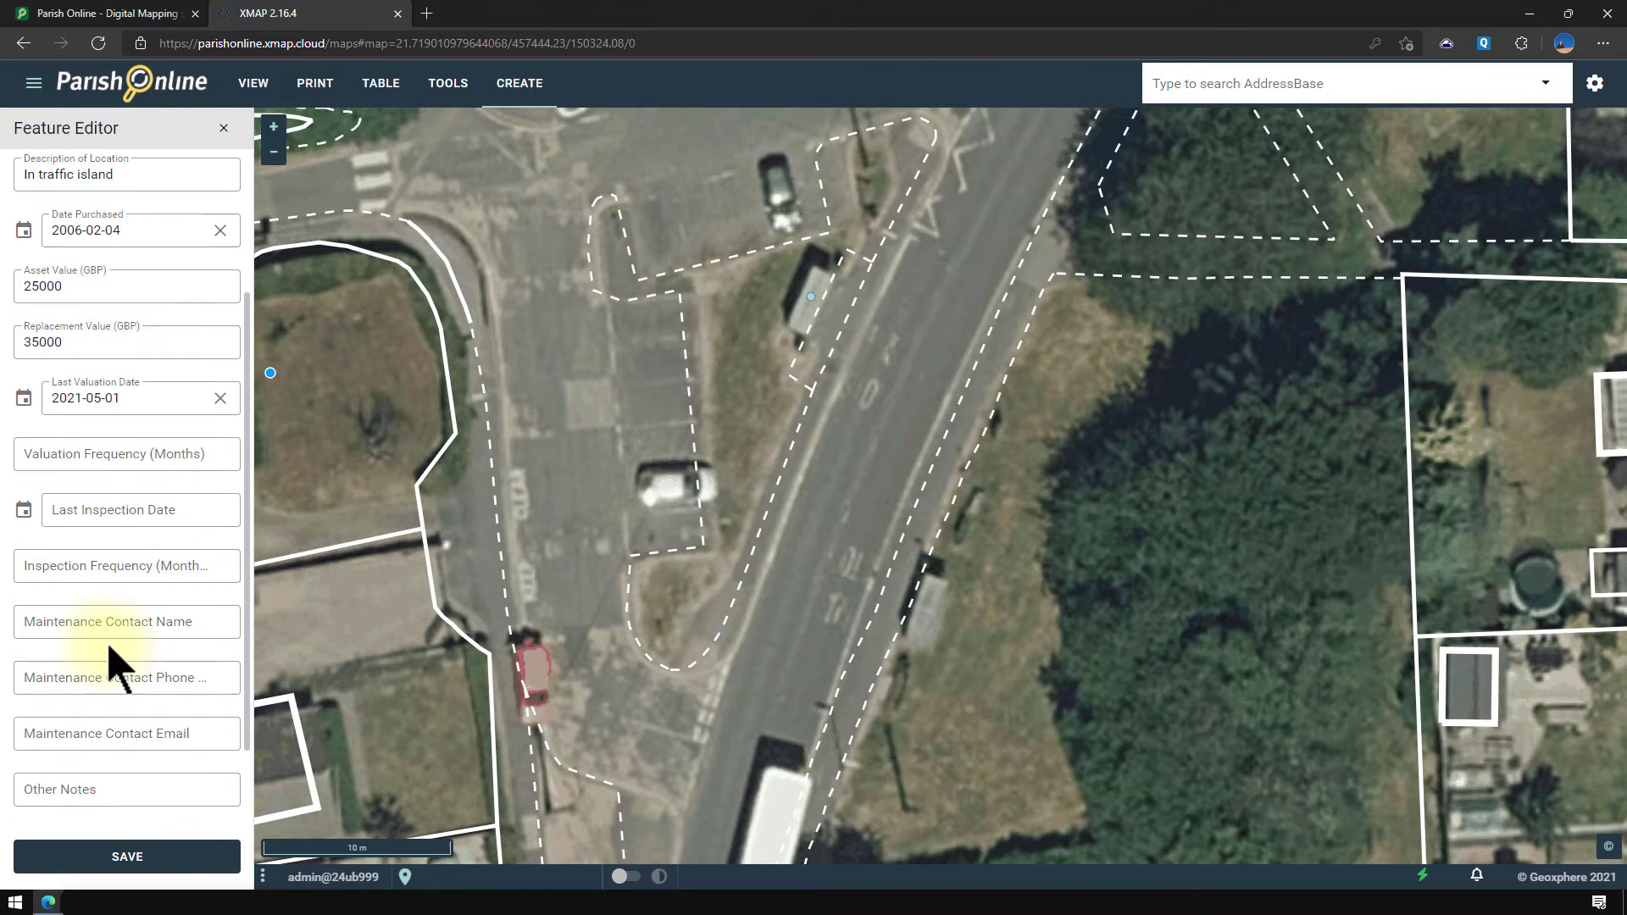
{"action": "left_click", "coordinate": [80, 356]}
{"action": "type", "text": "12"}
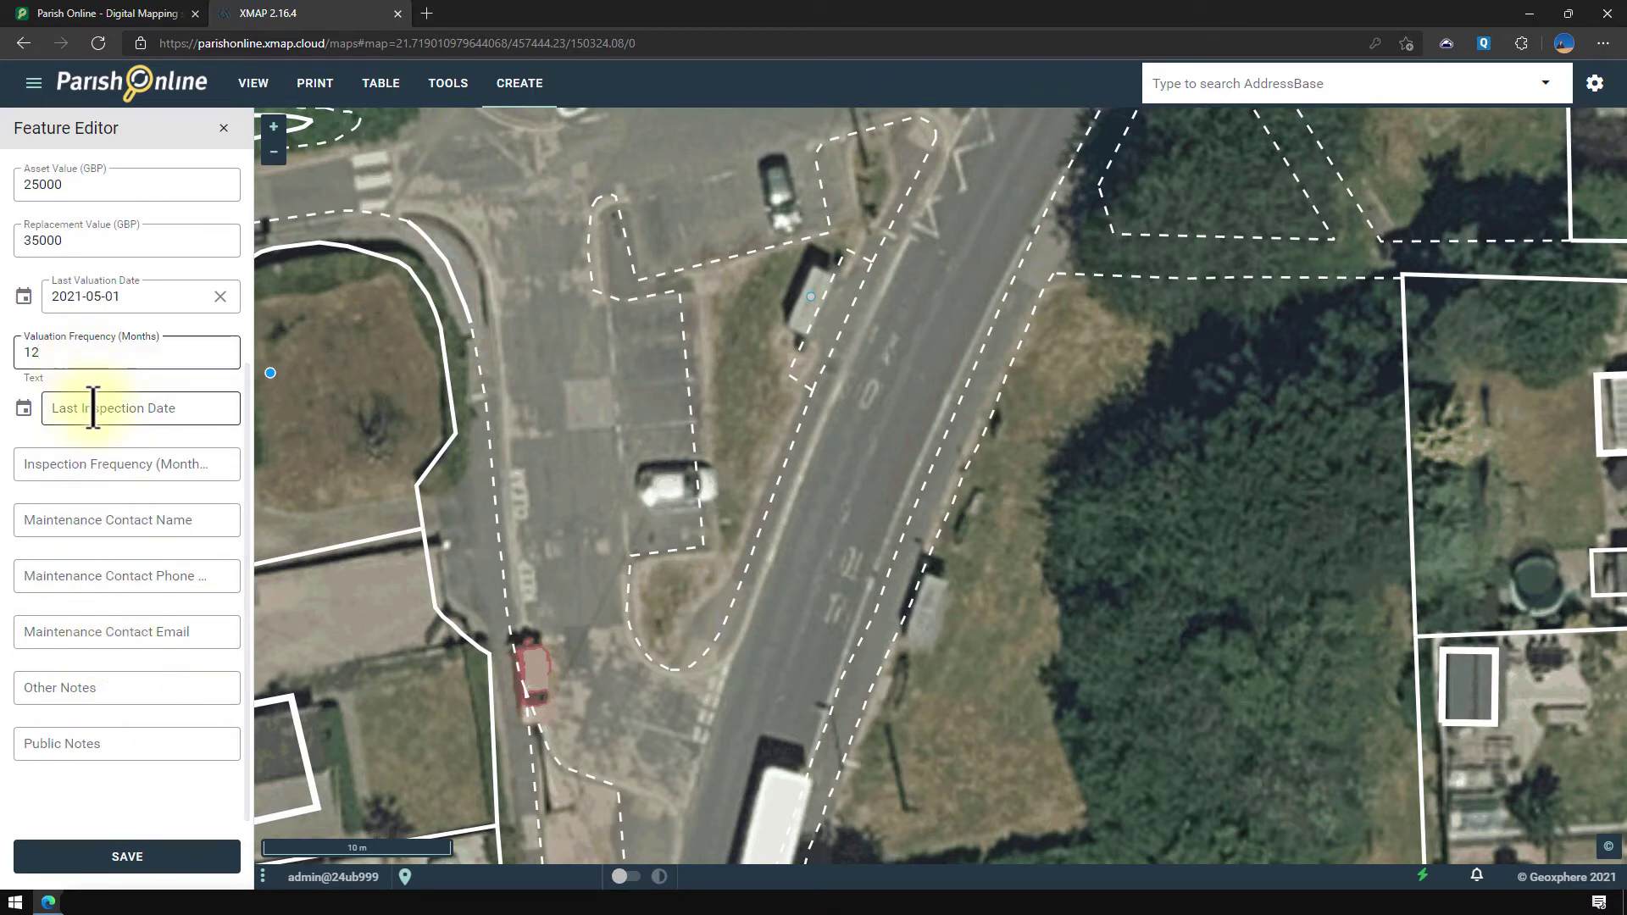
{"action": "left_click", "coordinate": [97, 407]}
{"action": "left_click", "coordinate": [136, 466]}
{"action": "left_click", "coordinate": [137, 562]}
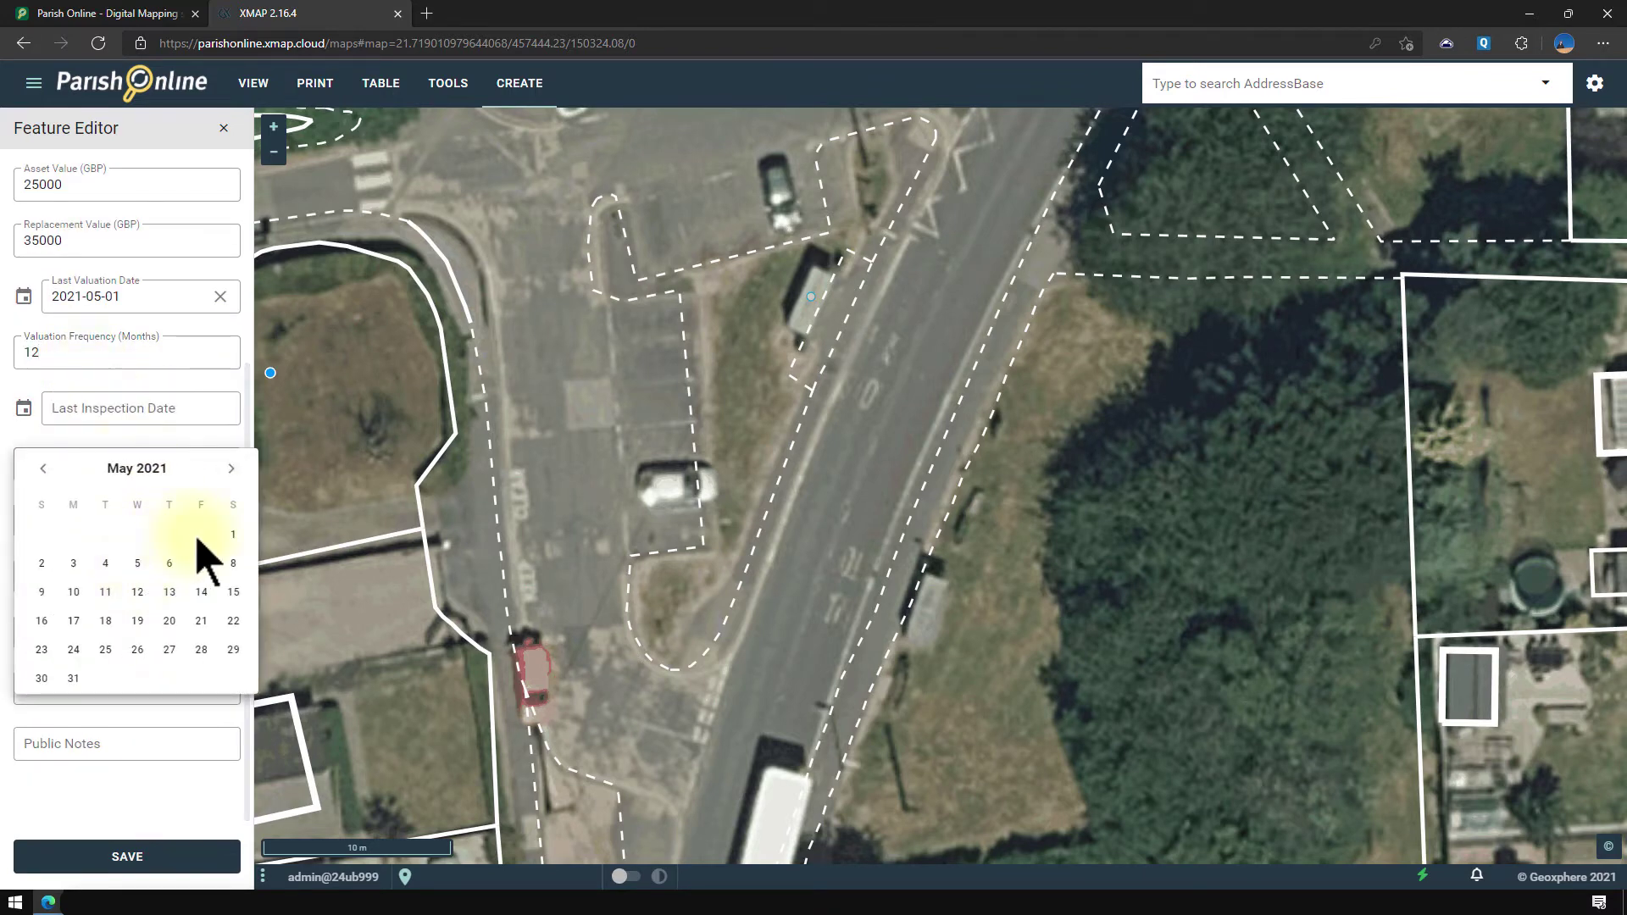
{"action": "left_click", "coordinate": [197, 514]}
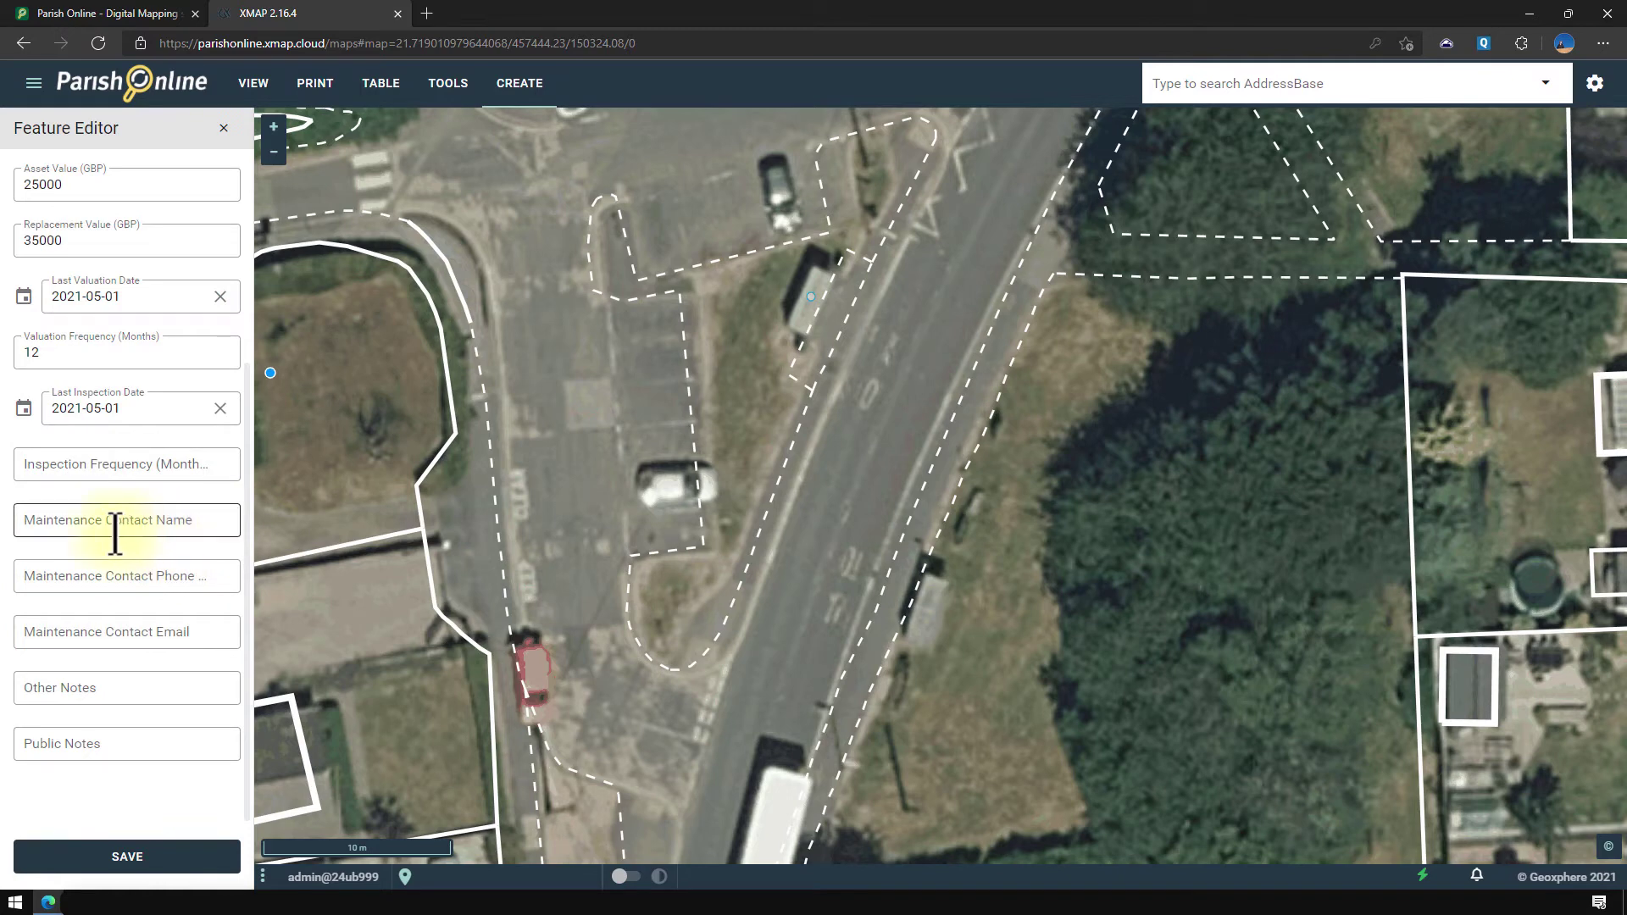
{"action": "left_click", "coordinate": [129, 859]}
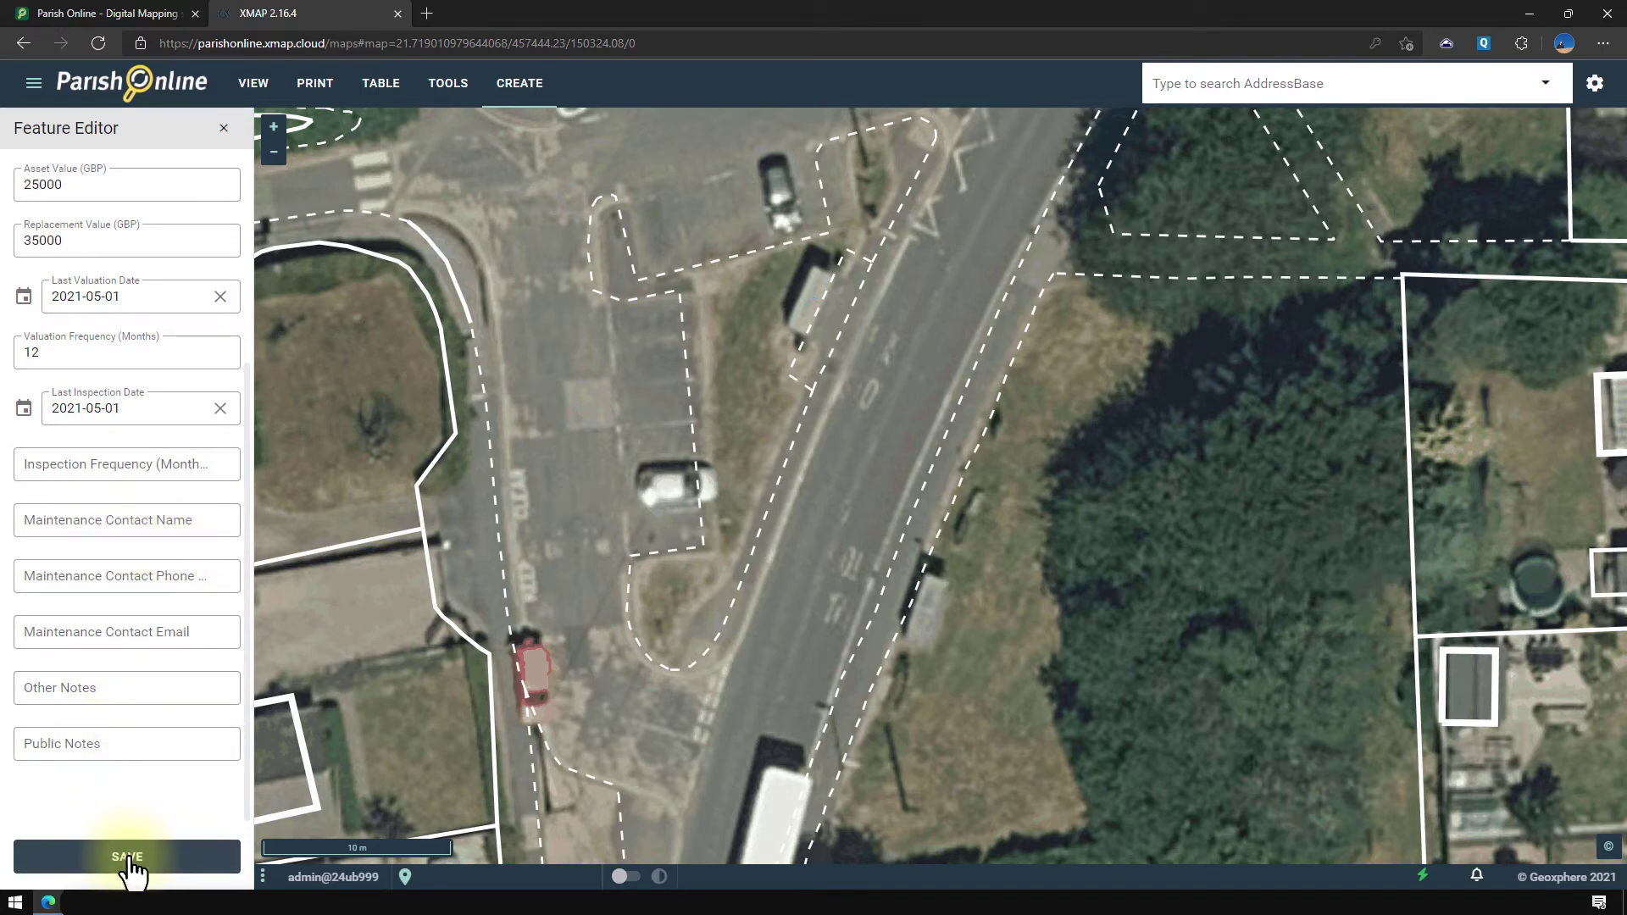
Complete the bus shelter save, close the Feature Editor and display the shelter's attribute details.
{"action": "left_click", "coordinate": [129, 859]}
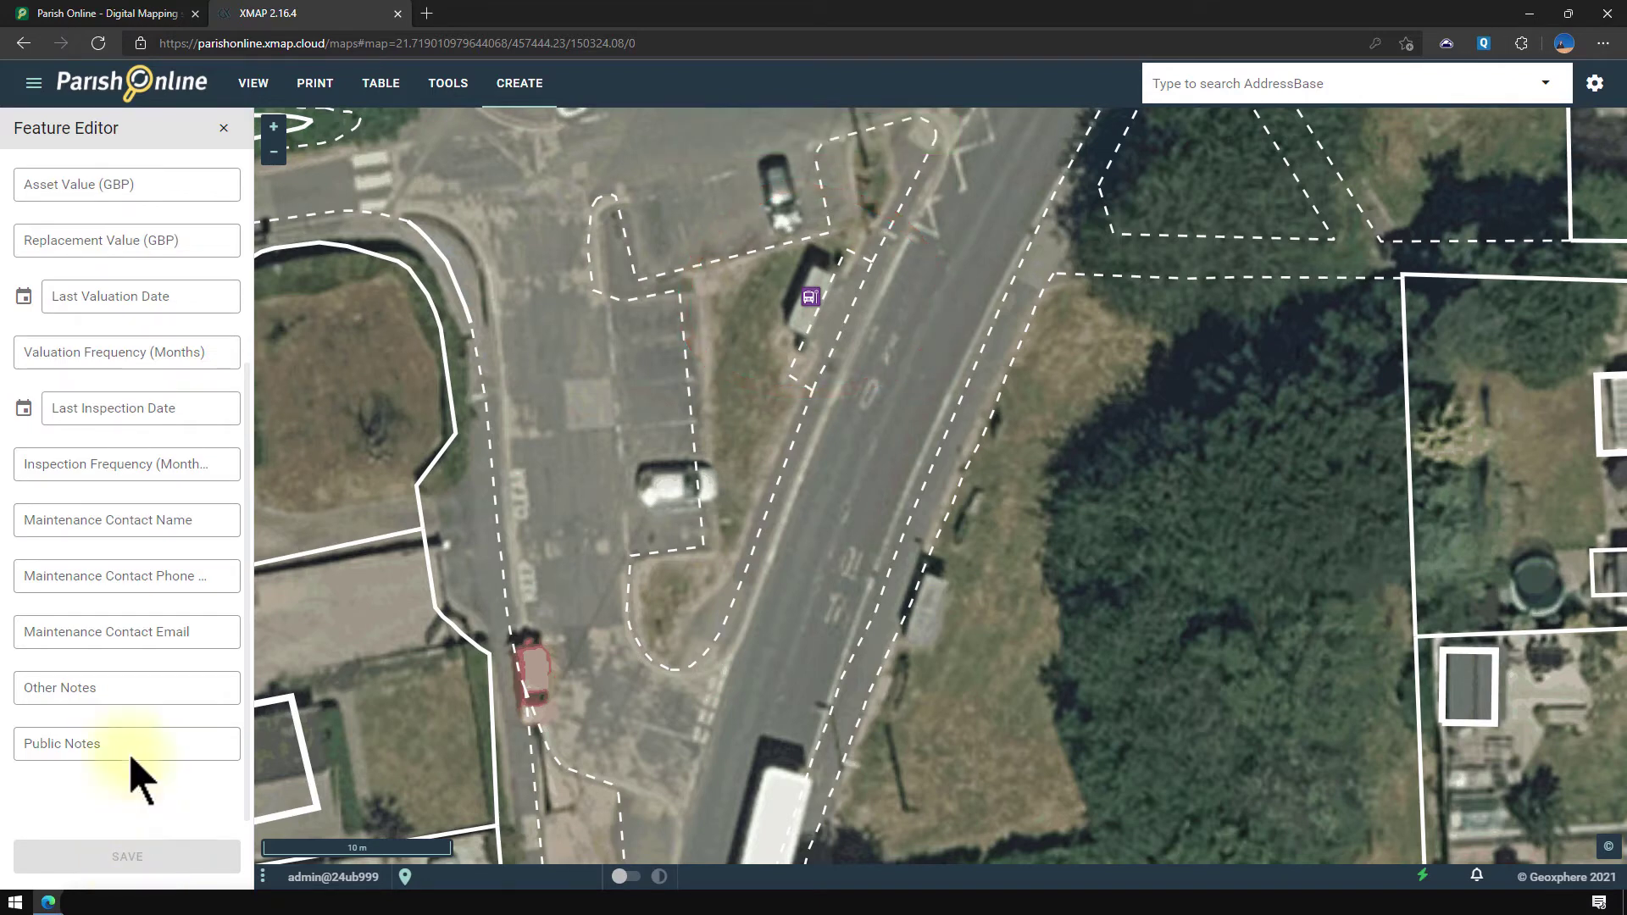
{"action": "left_click", "coordinate": [224, 129]}
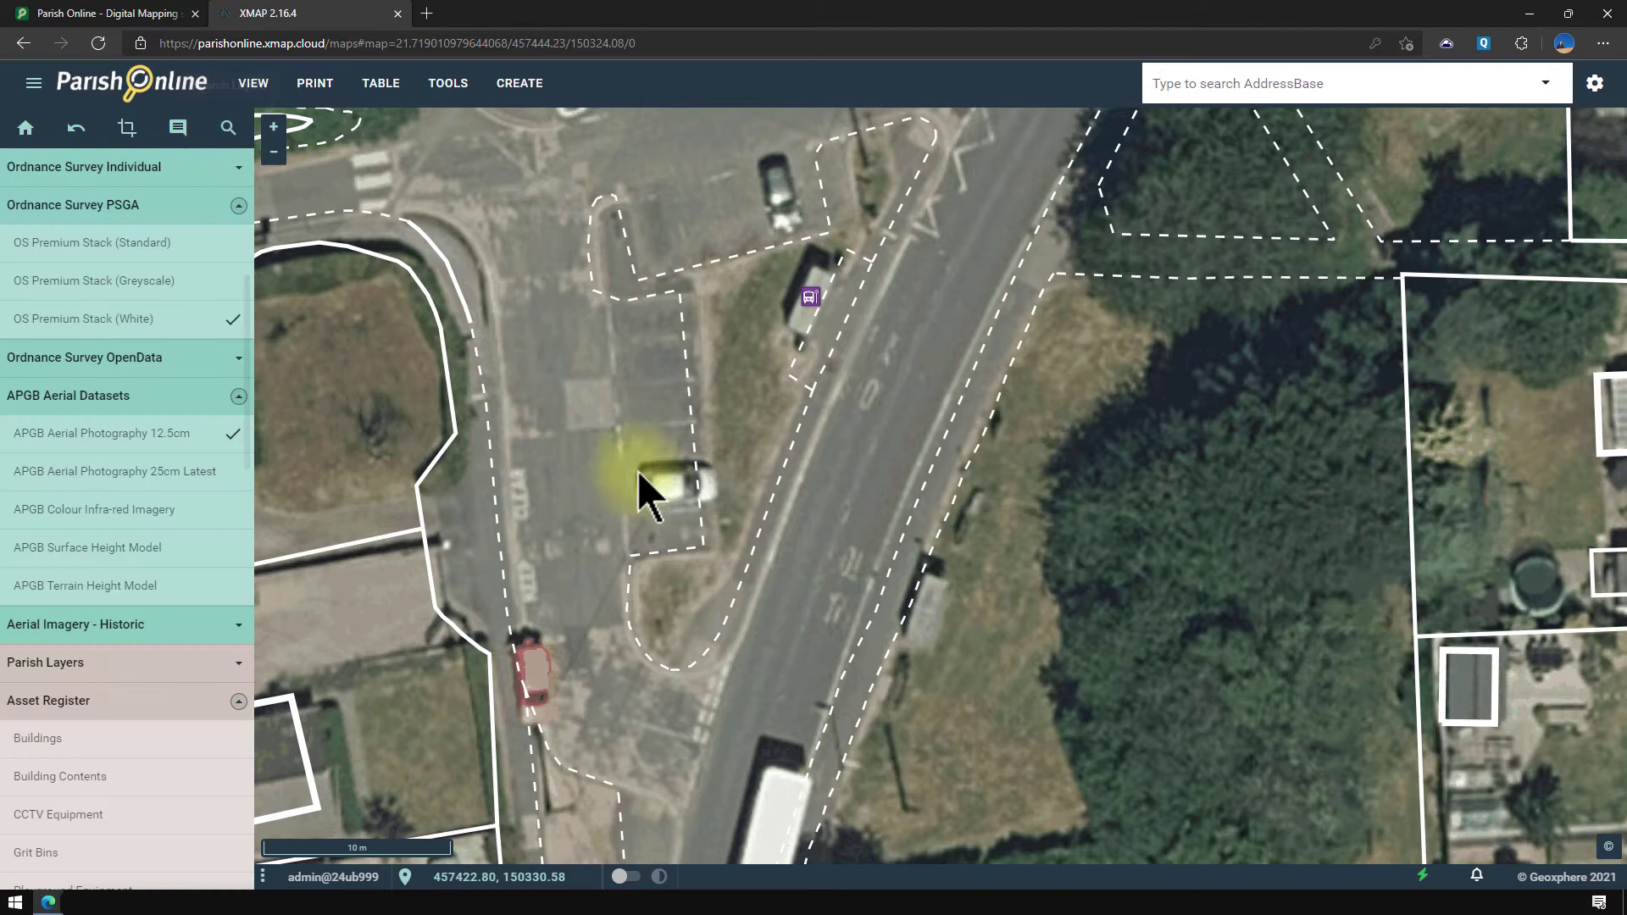
{"action": "left_click", "coordinate": [811, 297]}
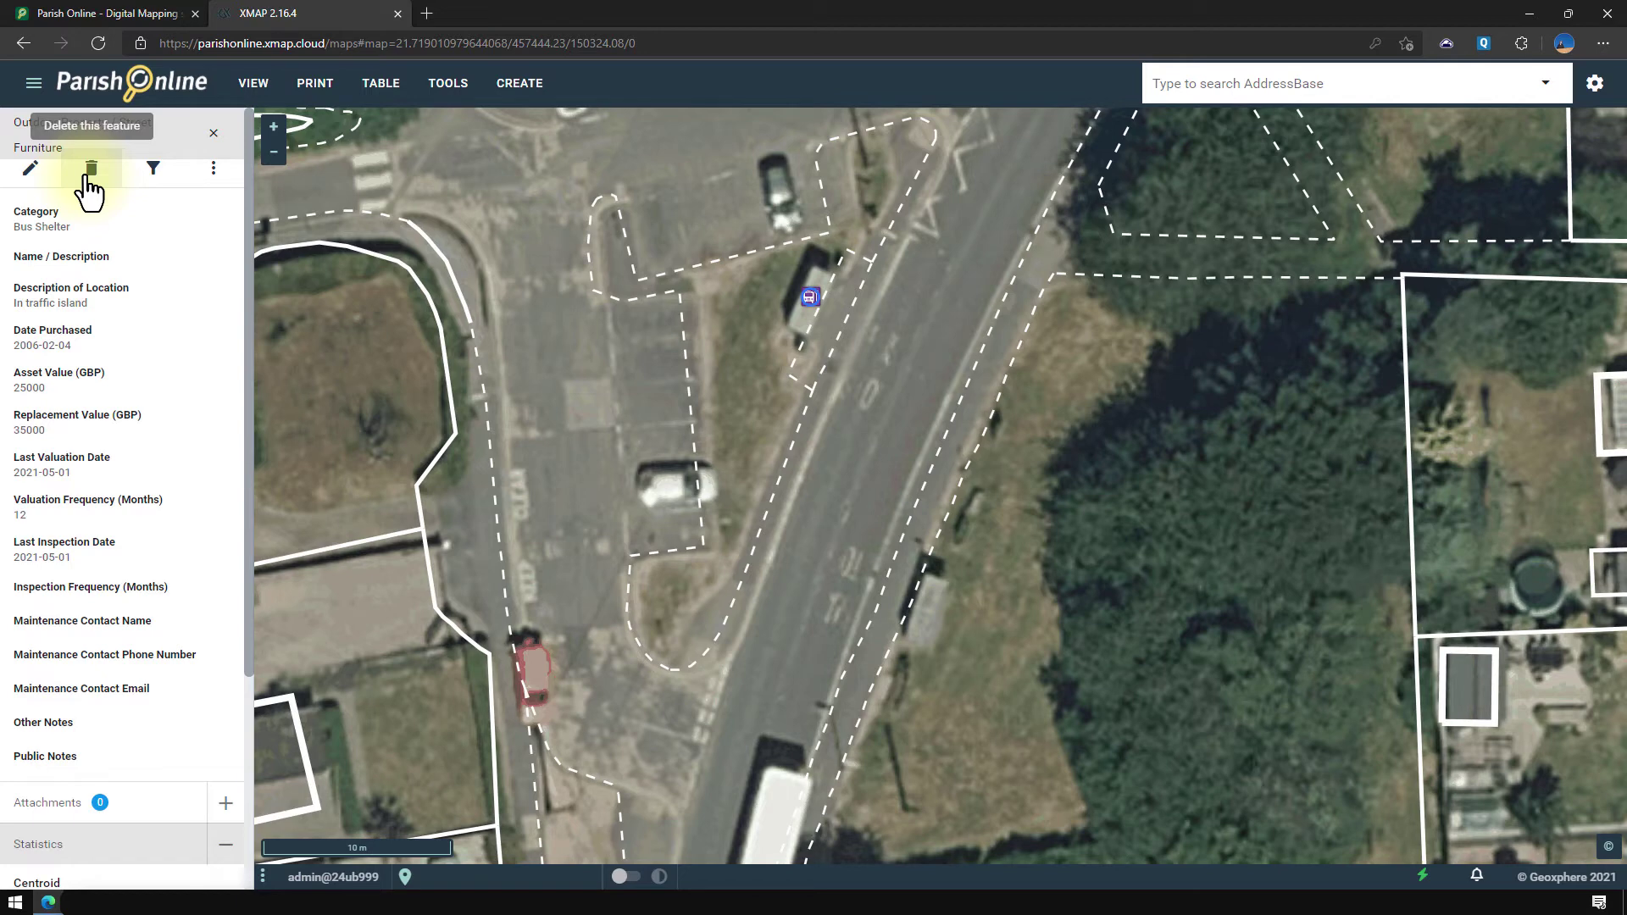
Attach the photo bus shelter.jpg to the bus shelter record and return to the layers list.
{"action": "left_click", "coordinate": [226, 805]}
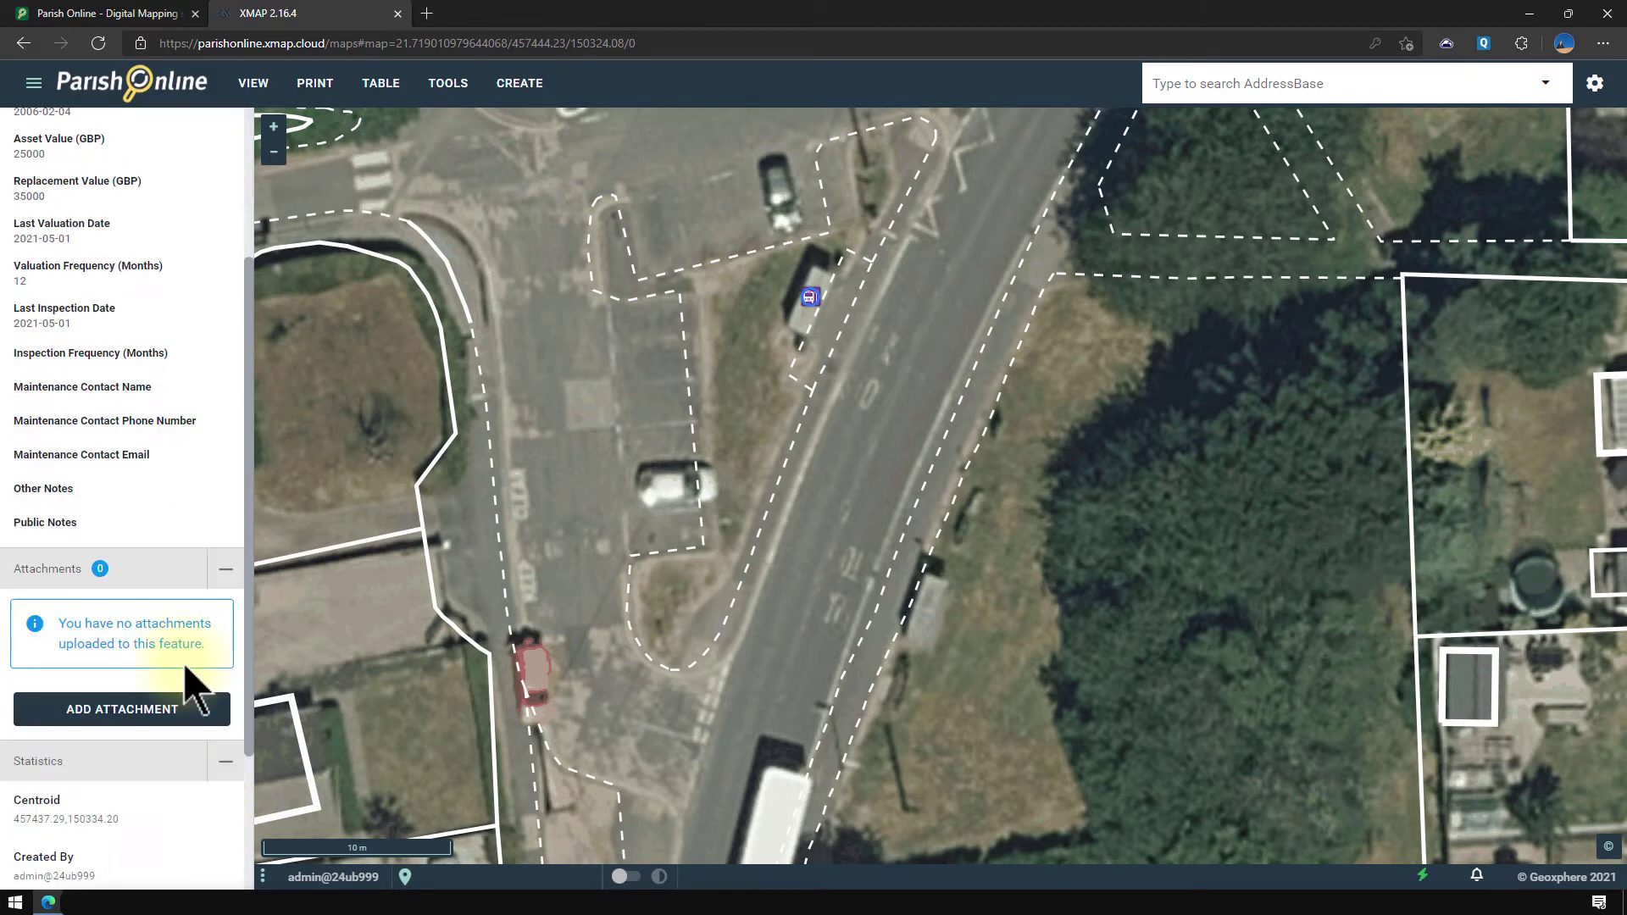
{"action": "scroll", "coordinate": [195, 691], "scroll_direction": "down", "scroll_amount": 2}
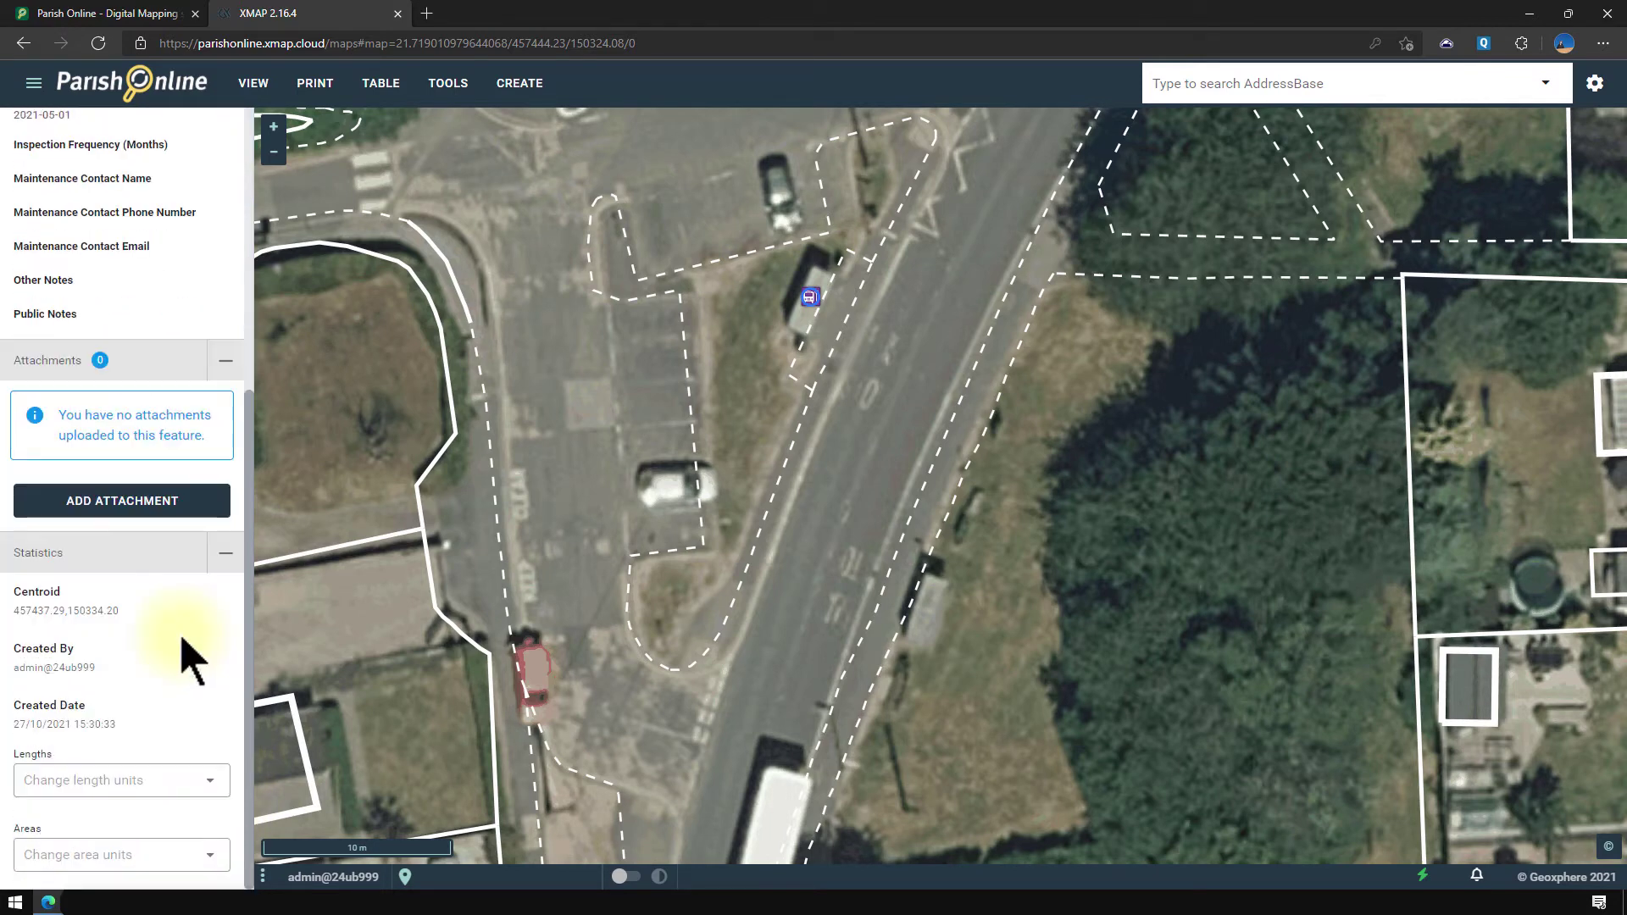
{"action": "left_click", "coordinate": [141, 519]}
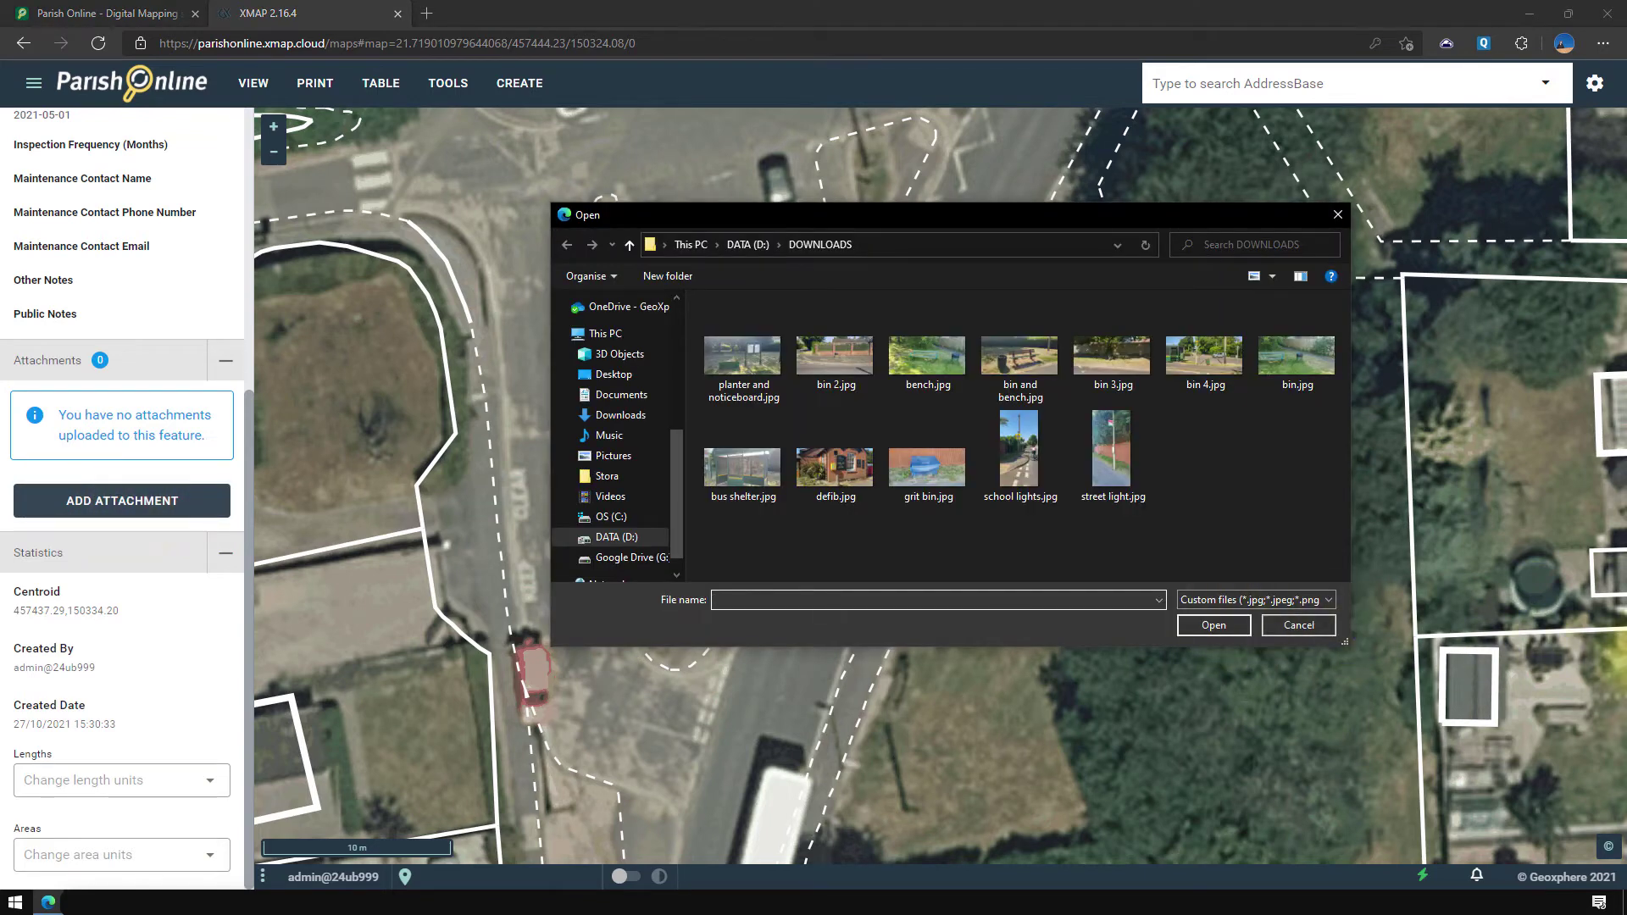
{"action": "left_click", "coordinate": [756, 471]}
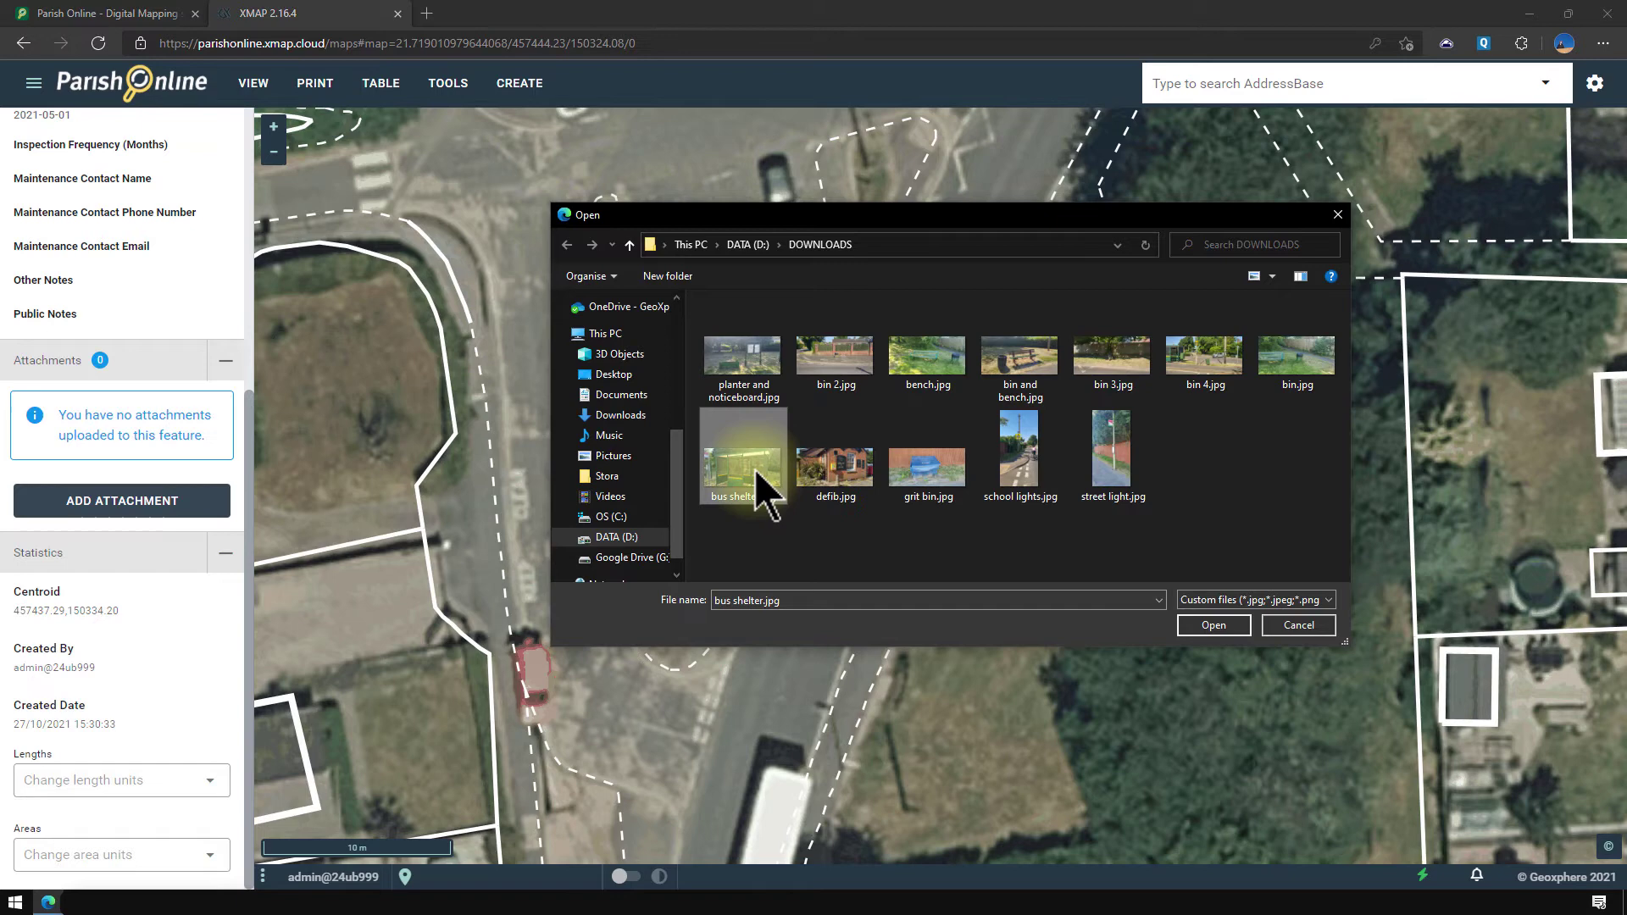
{"action": "left_click", "coordinate": [1214, 627]}
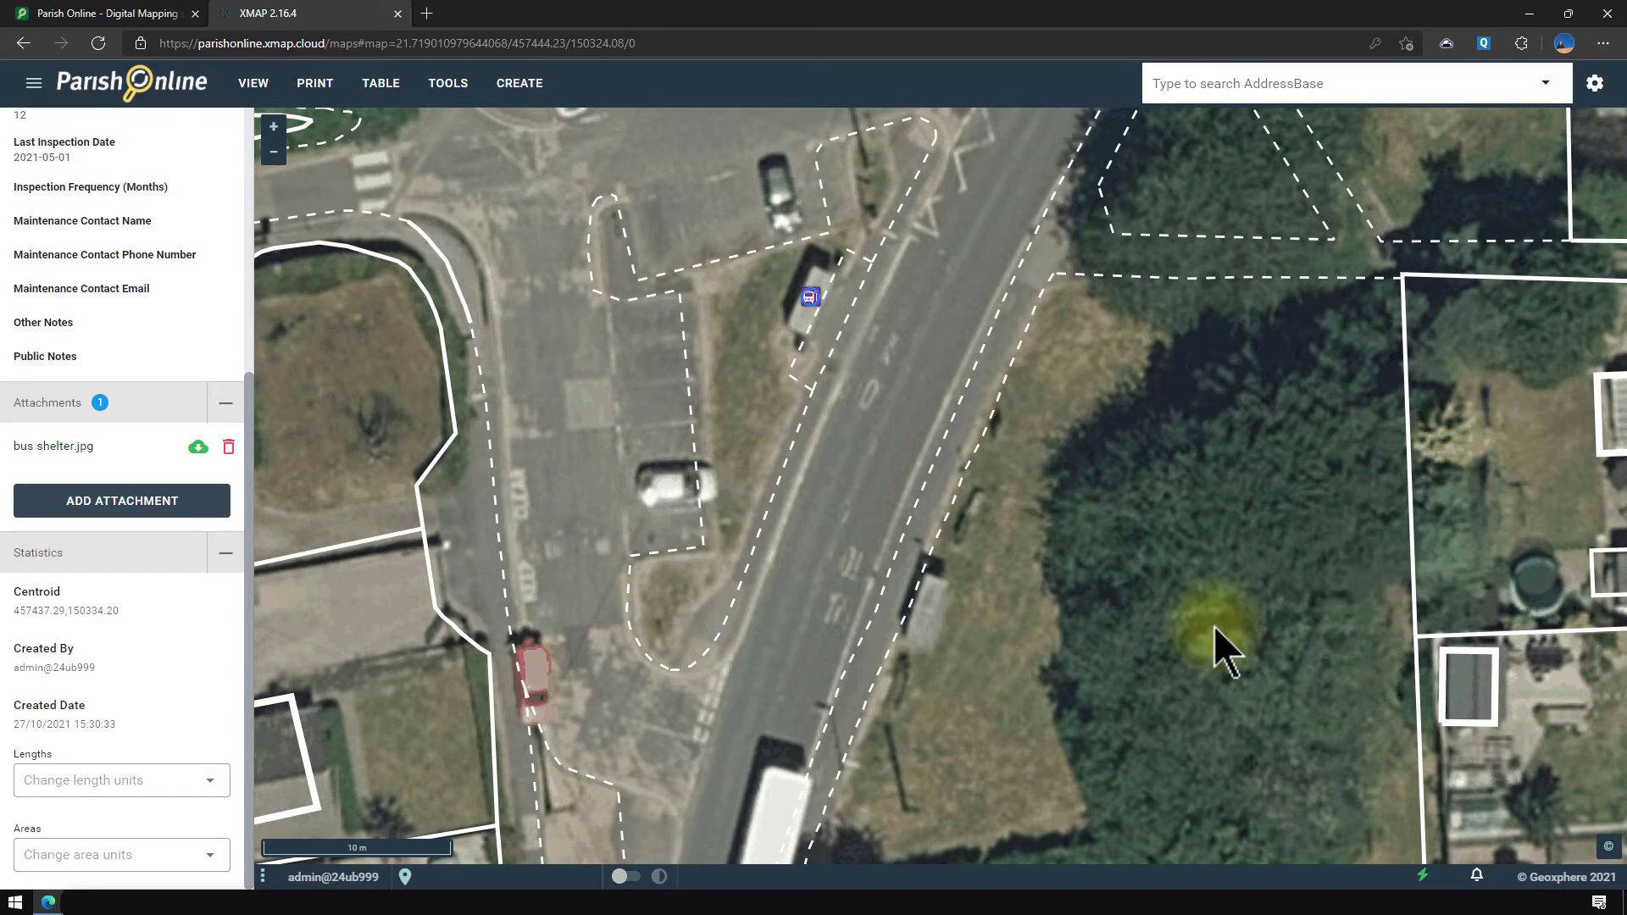
{"action": "scroll", "coordinate": [140, 364], "scroll_direction": "up", "scroll_amount": 5}
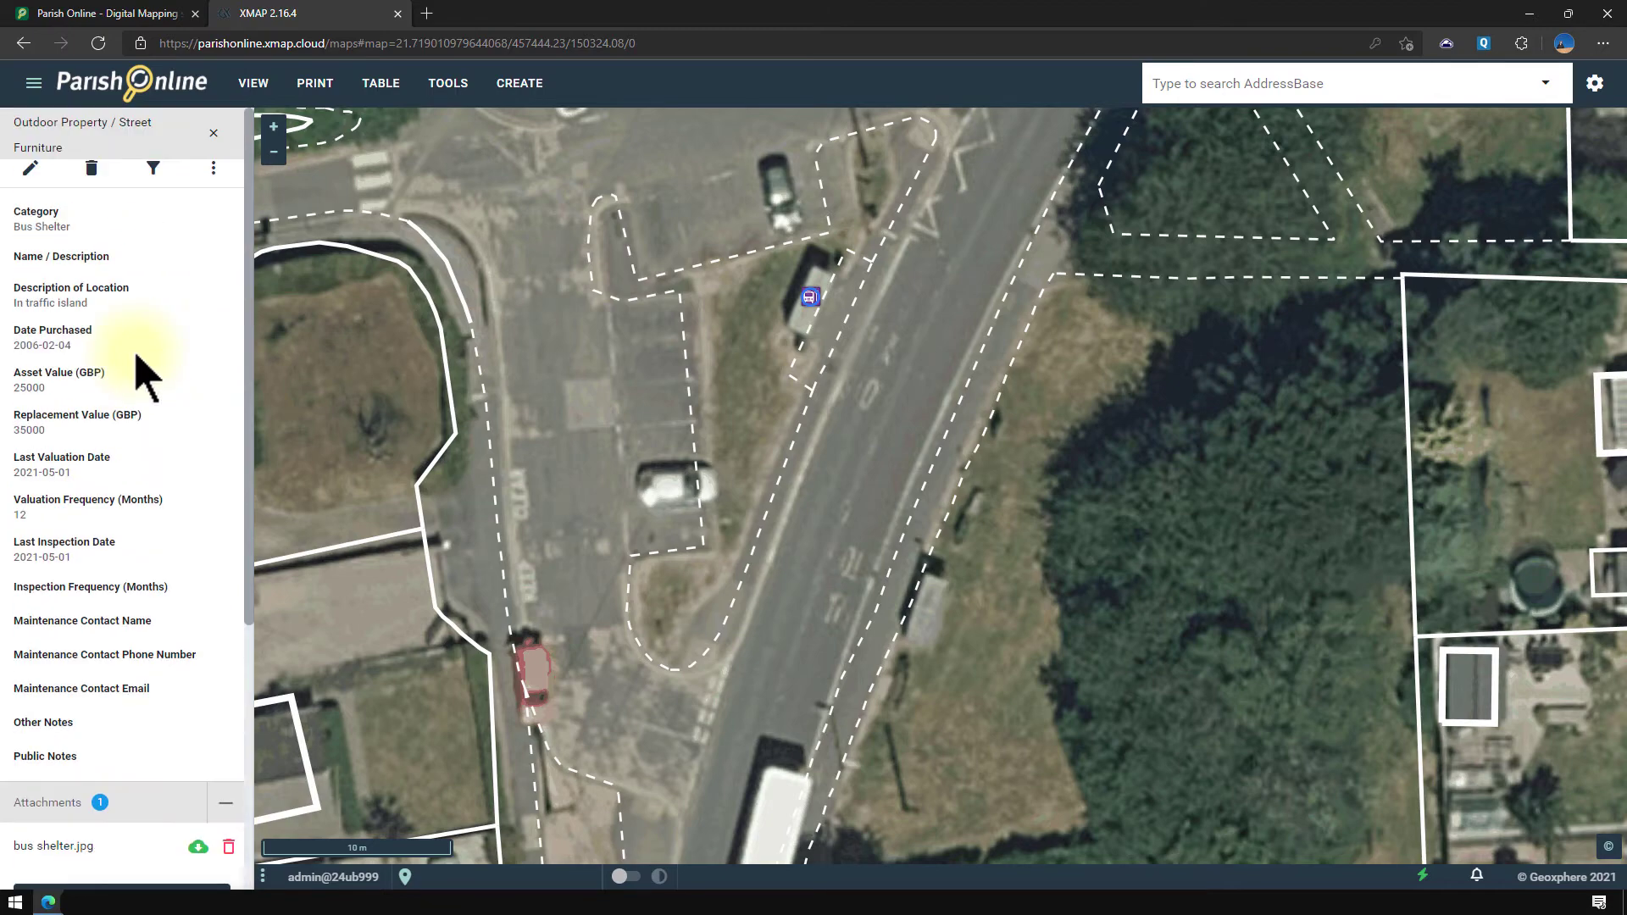
{"action": "left_click", "coordinate": [213, 134]}
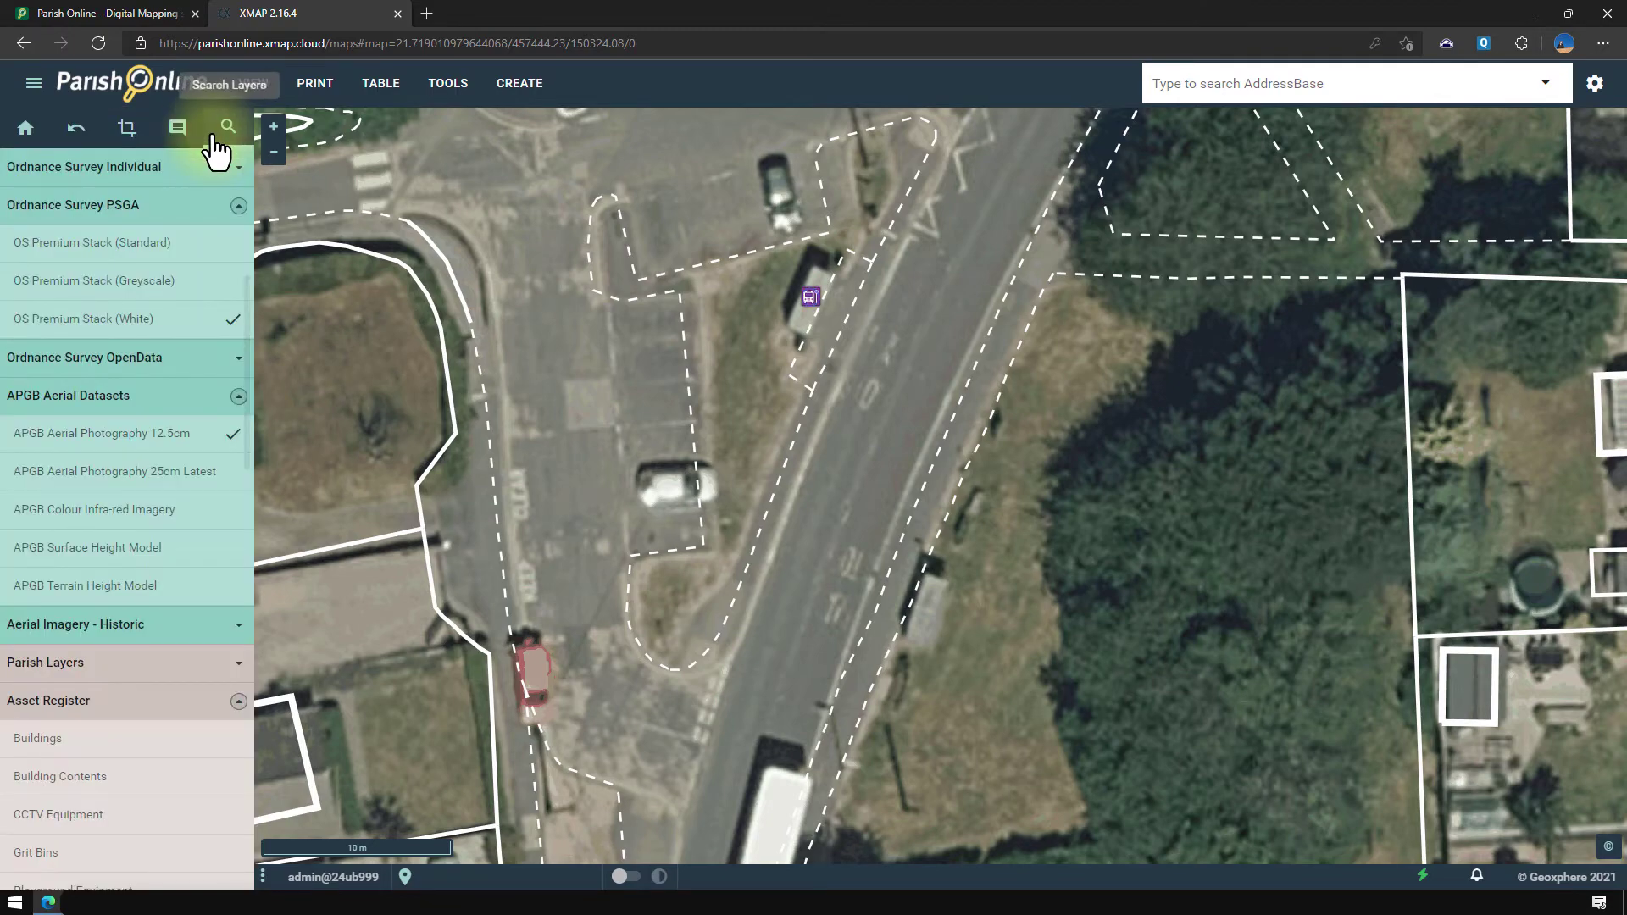
{"action": "scroll", "coordinate": [152, 420], "scroll_direction": "down", "scroll_amount": 6}
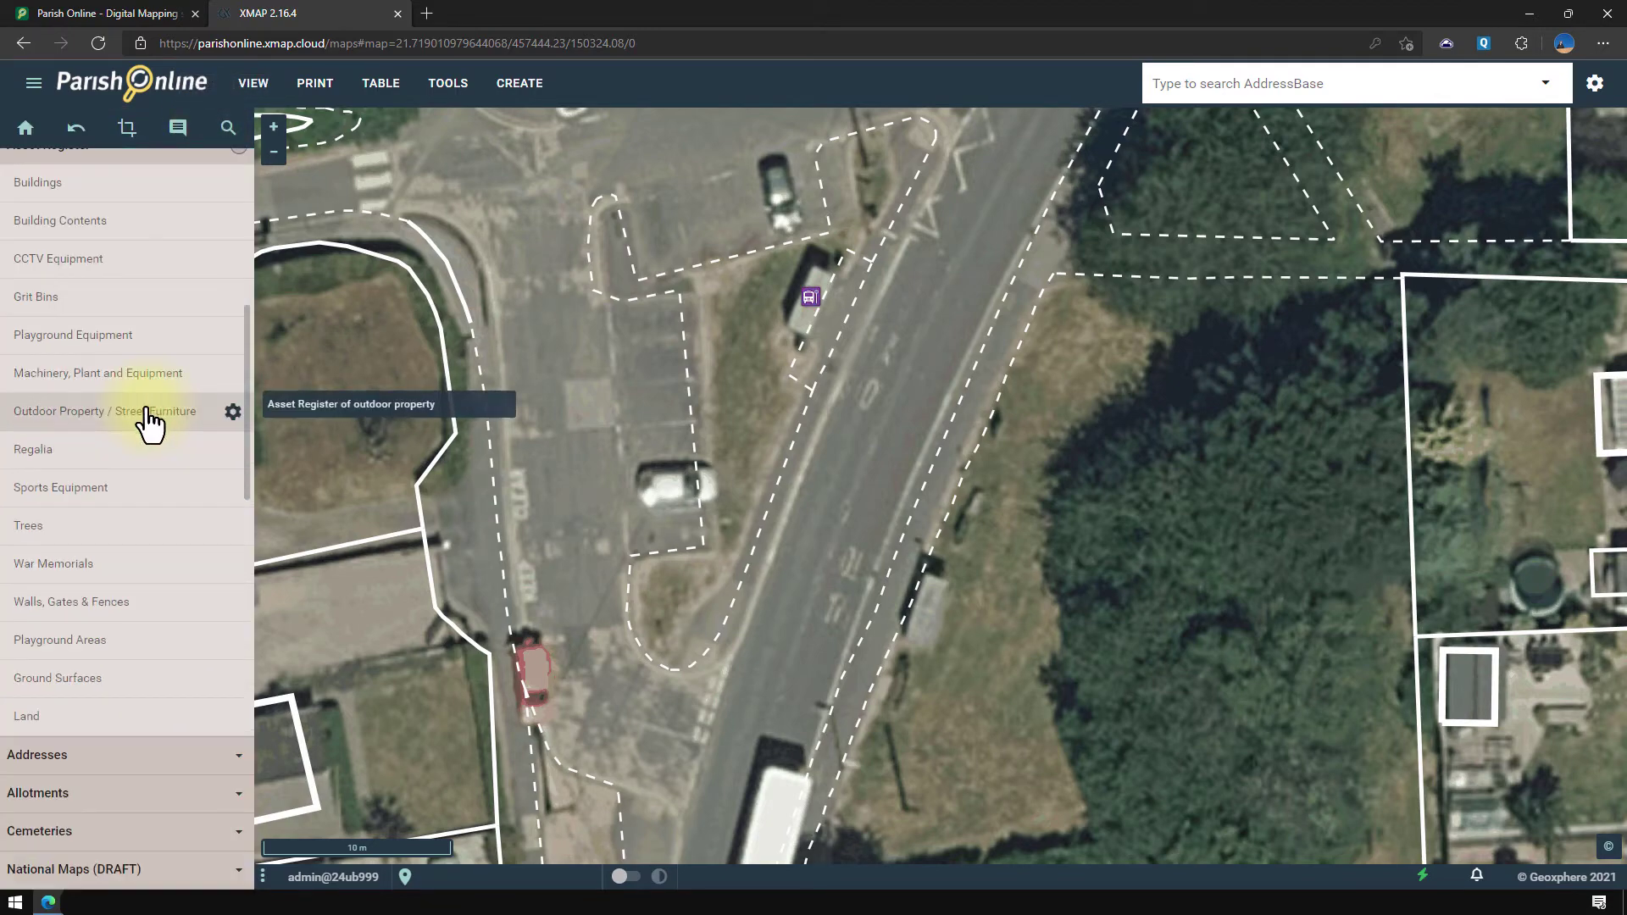
Add a Noticeboard street furniture point on the road's east verge and save it.
{"action": "left_click", "coordinate": [232, 413]}
{"action": "left_click", "coordinate": [370, 473]}
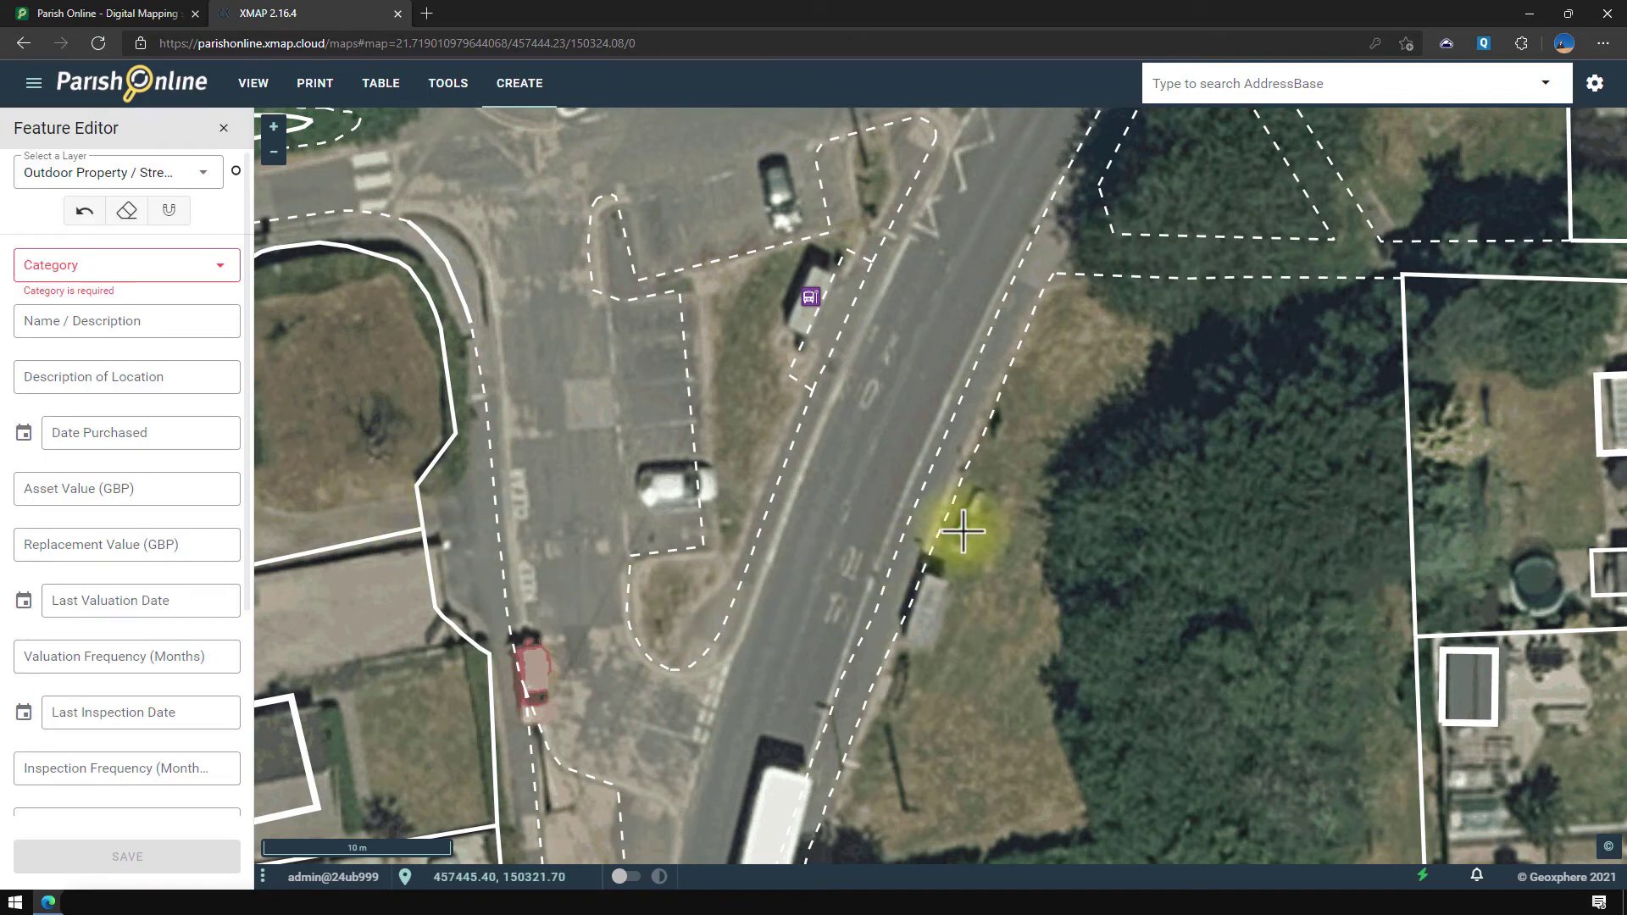
{"action": "left_click", "coordinate": [163, 269]}
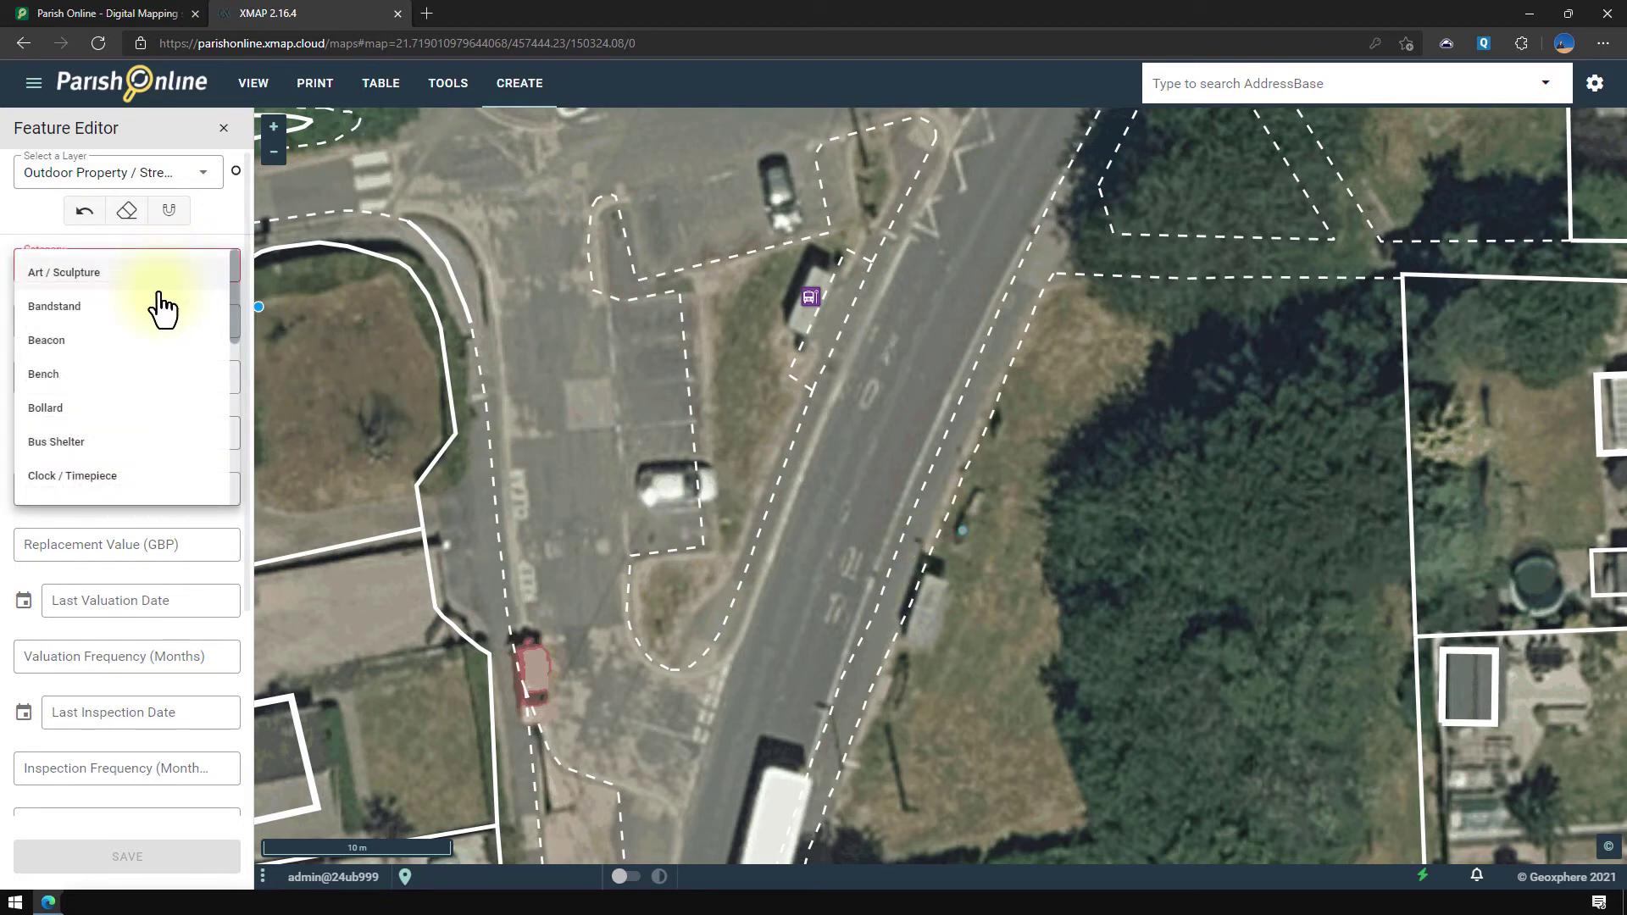
{"action": "scroll", "coordinate": [149, 373], "scroll_direction": "down", "scroll_amount": 4}
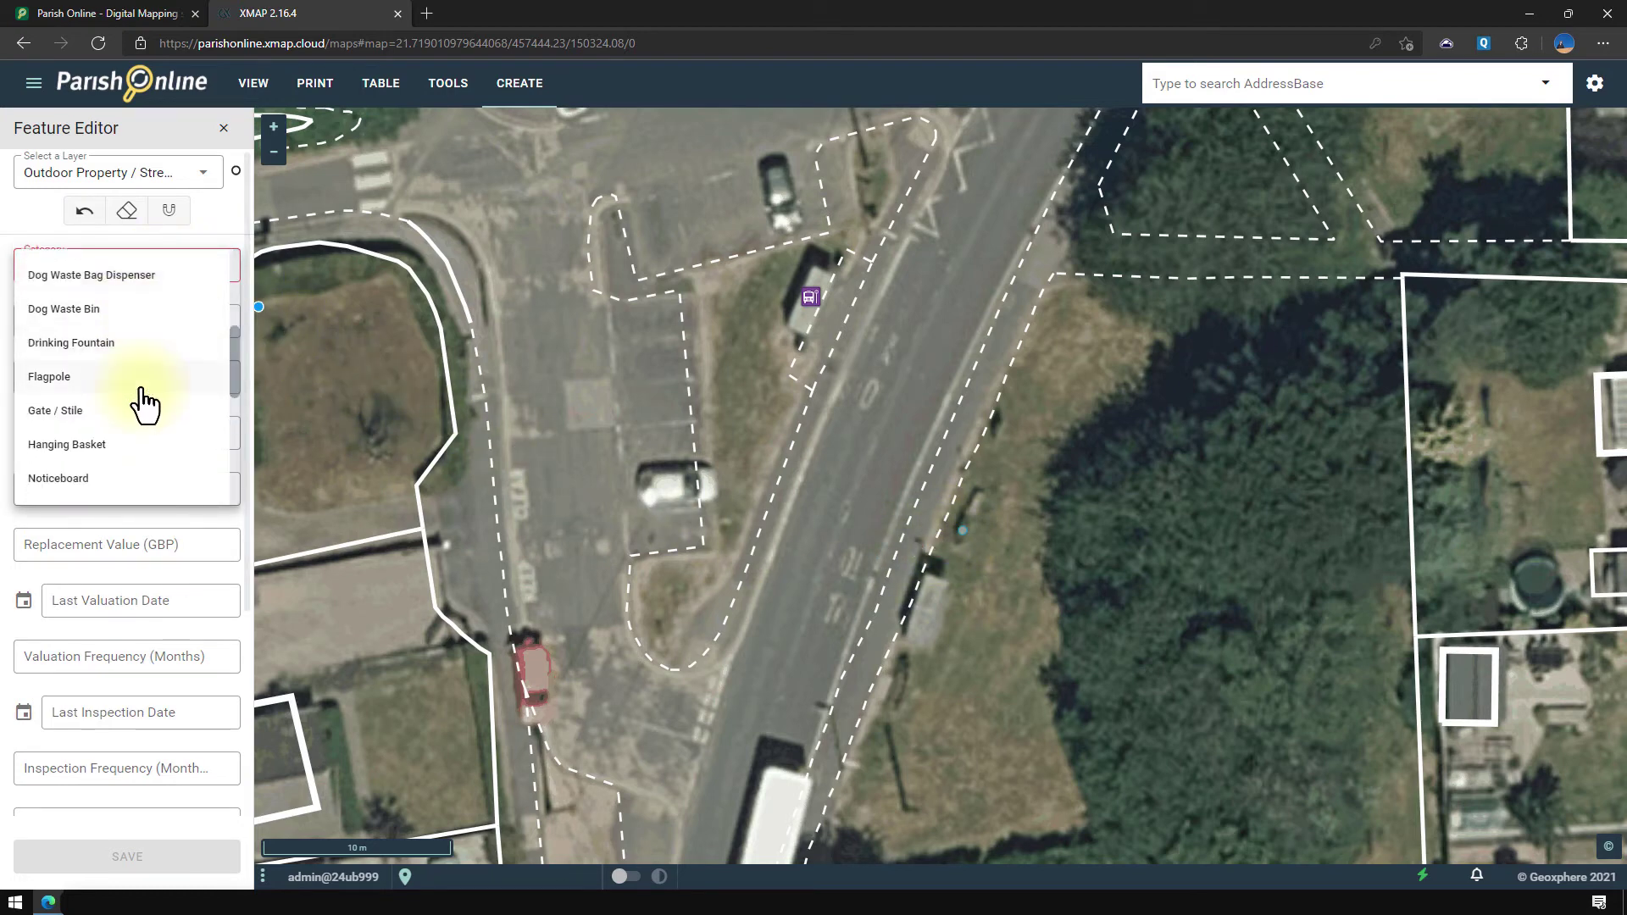
{"action": "scroll", "coordinate": [144, 405], "scroll_direction": "down", "scroll_amount": 2}
{"action": "left_click", "coordinate": [83, 406]}
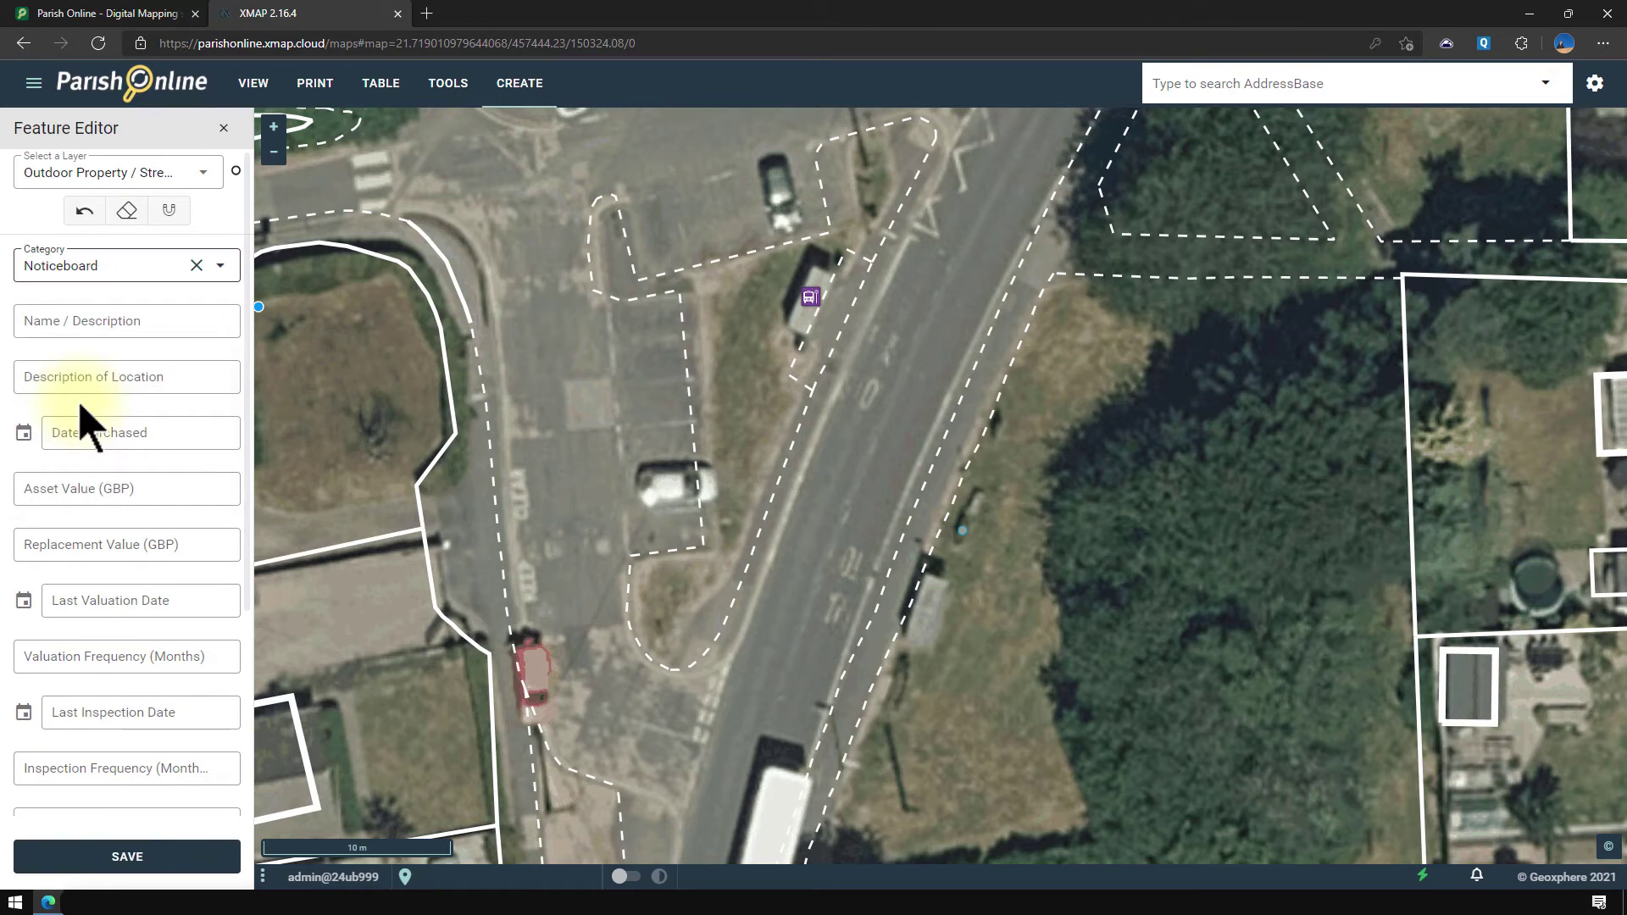
{"action": "scroll", "coordinate": [85, 416], "scroll_direction": "down", "scroll_amount": 3}
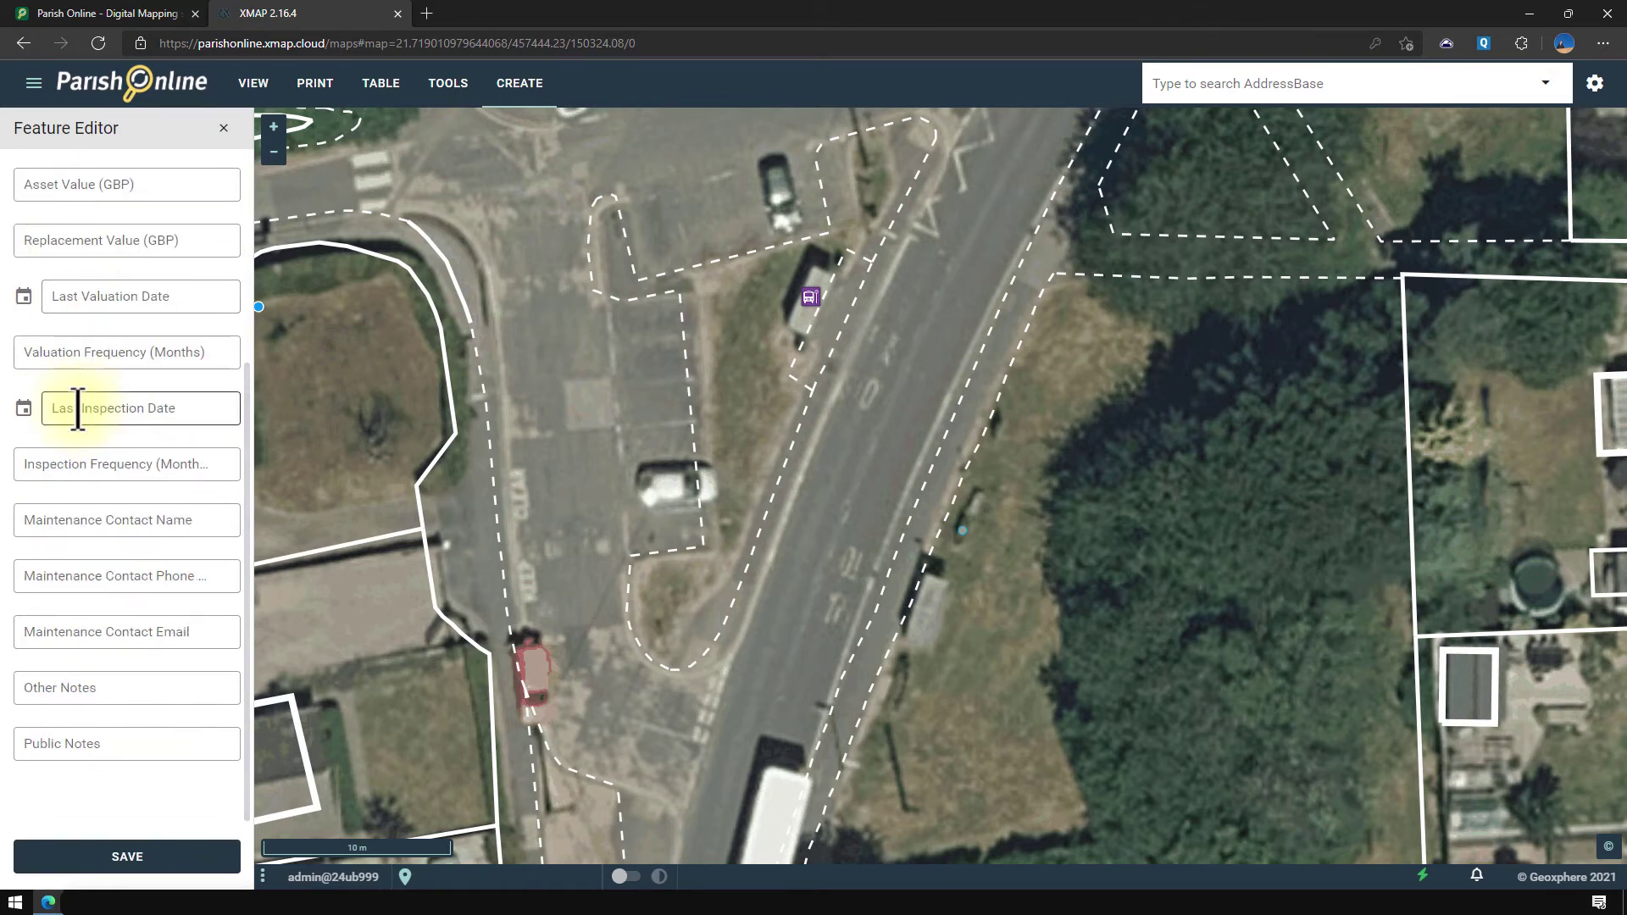
{"action": "left_click", "coordinate": [131, 859]}
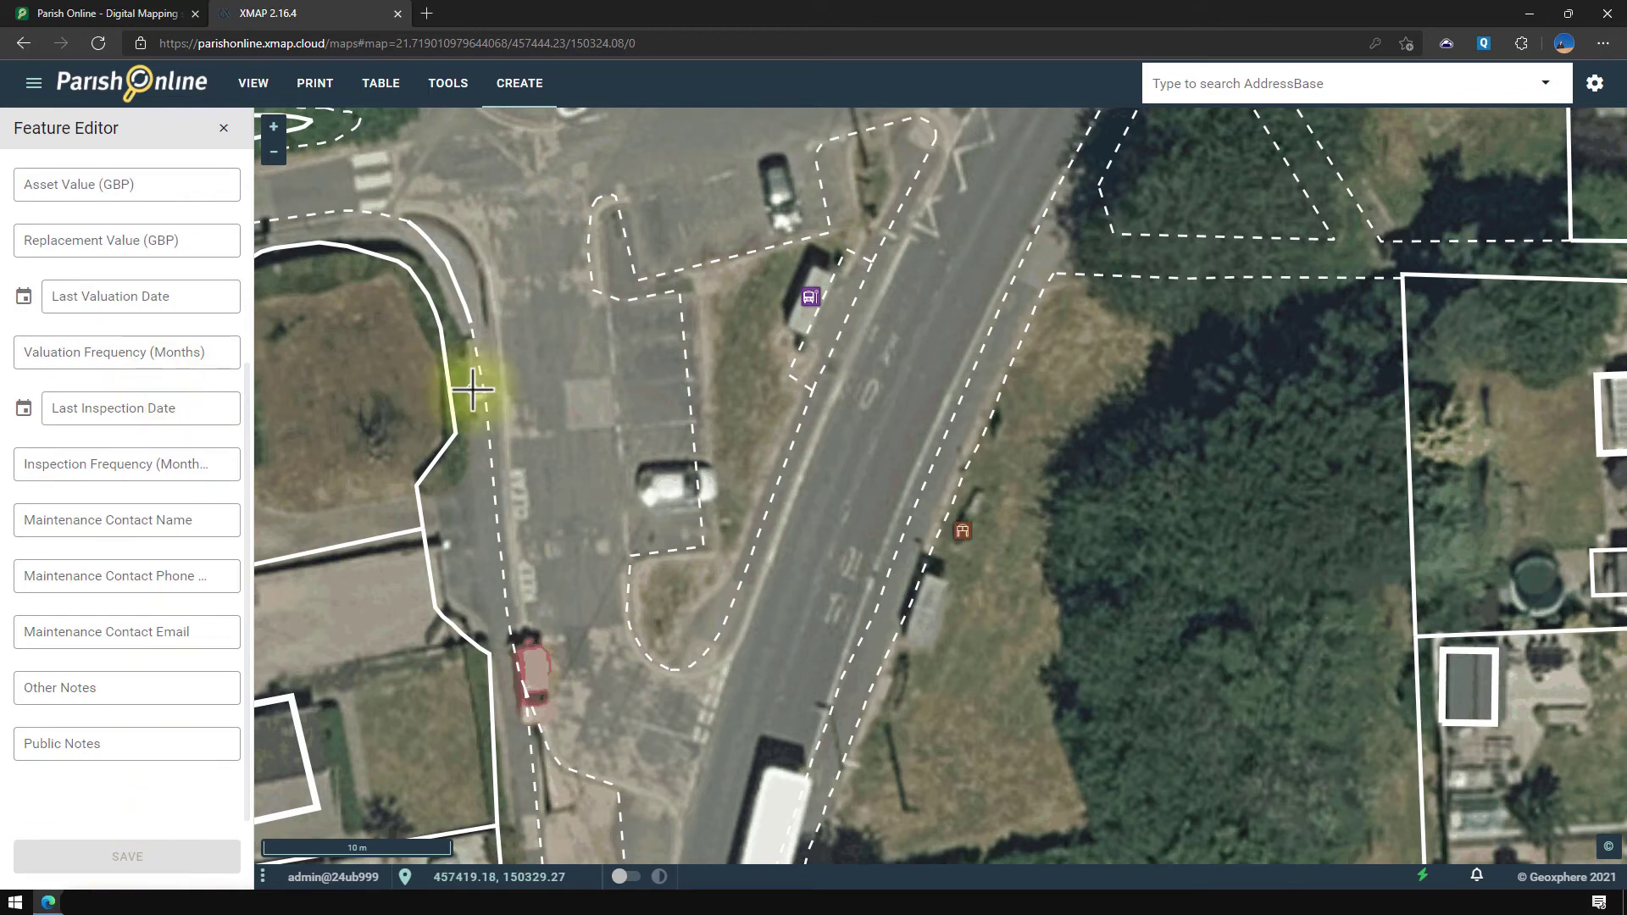
Place a Planter point on the verge north of the noticeboard, save it and close the editor.
{"action": "left_click", "coordinate": [1000, 433]}
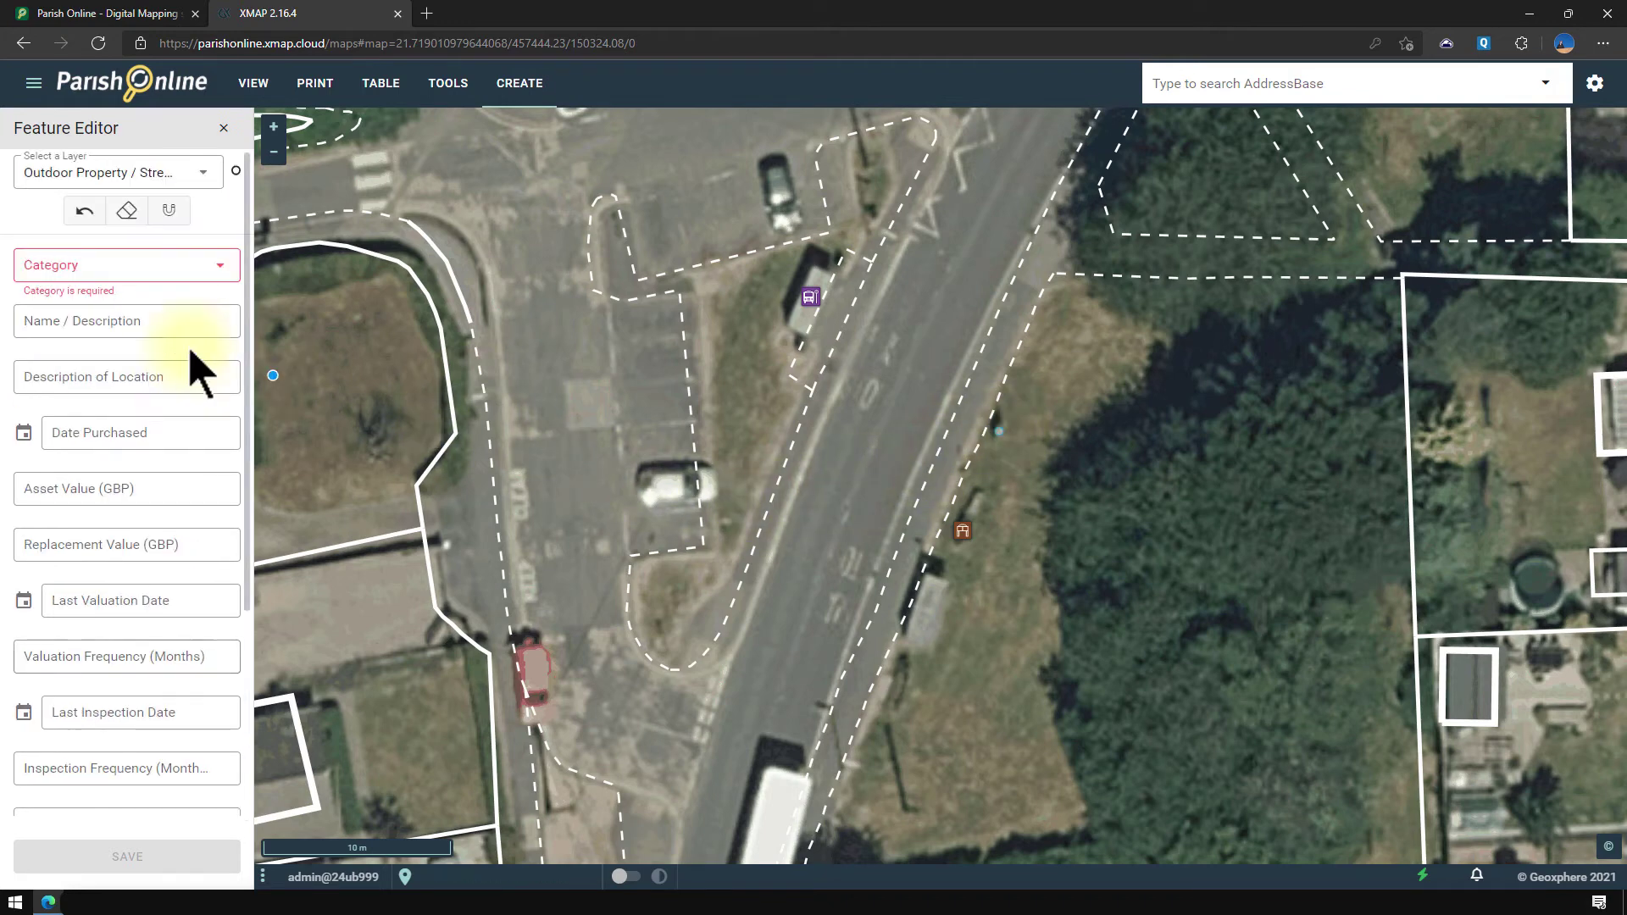
{"action": "left_click", "coordinate": [121, 268]}
{"action": "scroll", "coordinate": [120, 363], "scroll_direction": "down", "scroll_amount": 3}
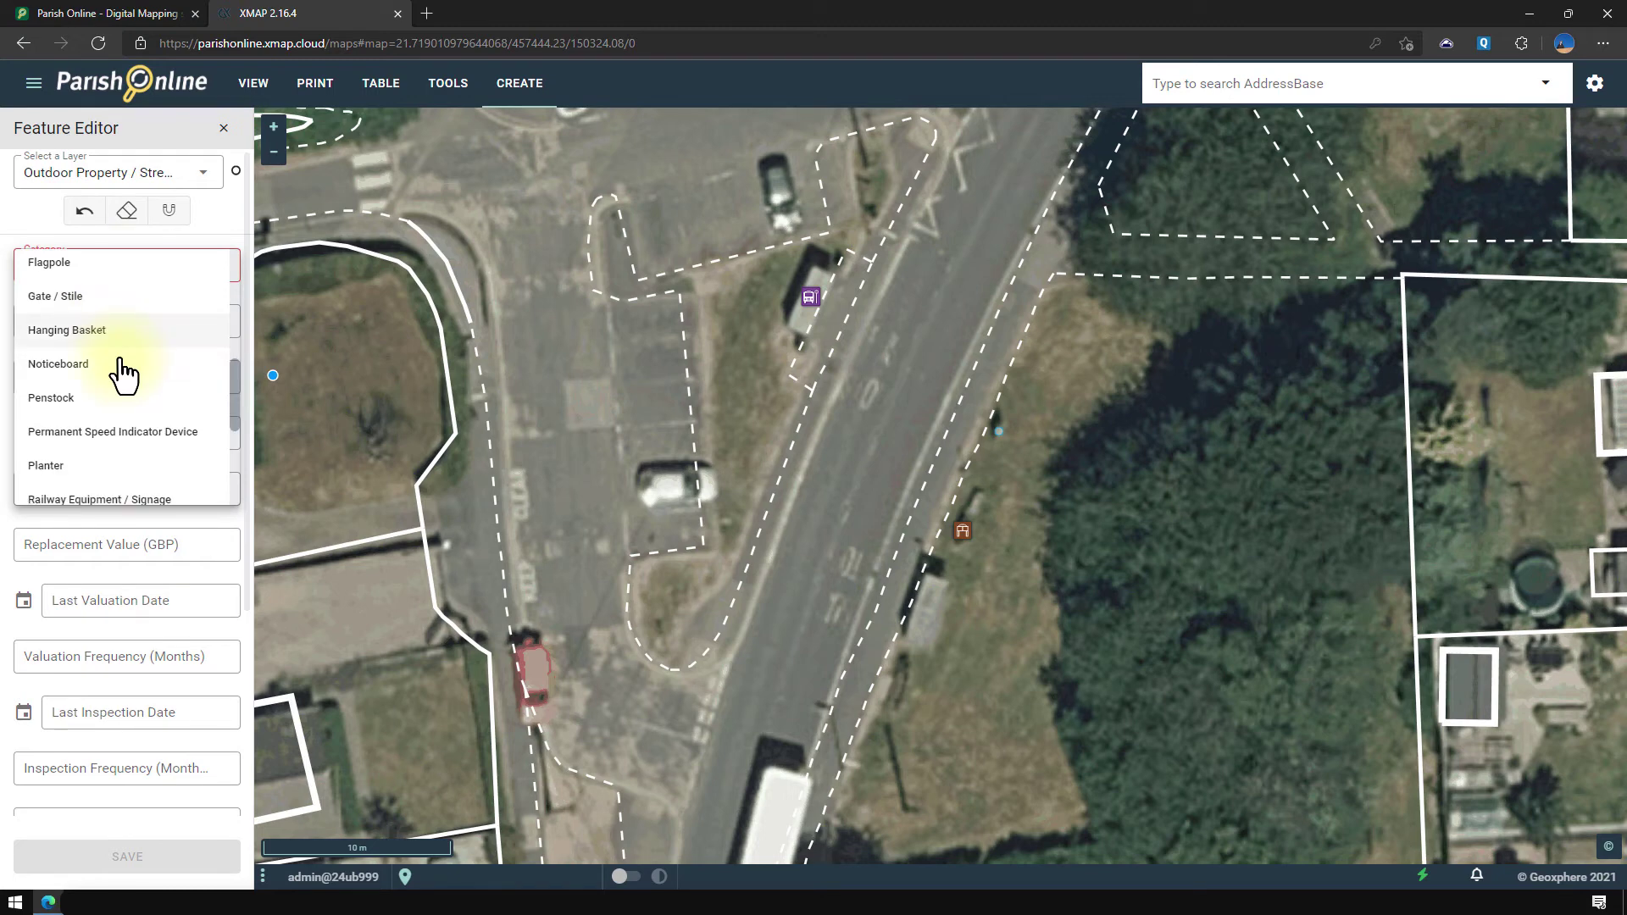
{"action": "scroll", "coordinate": [119, 374], "scroll_direction": "down", "scroll_amount": 1}
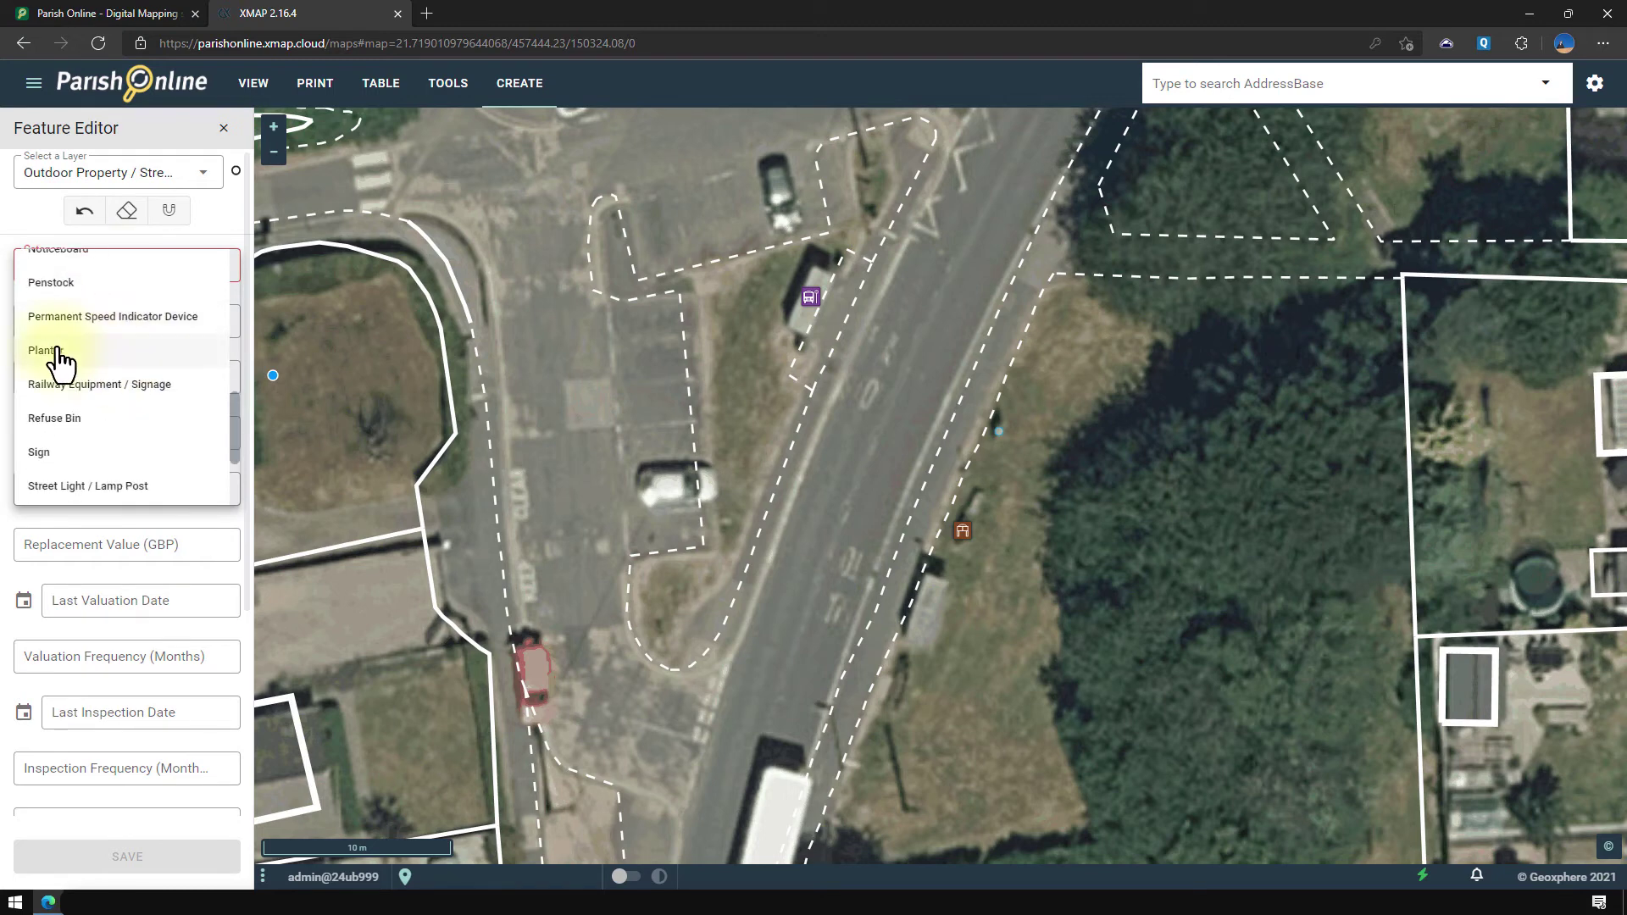
{"action": "left_click", "coordinate": [56, 354]}
{"action": "left_click", "coordinate": [125, 858]}
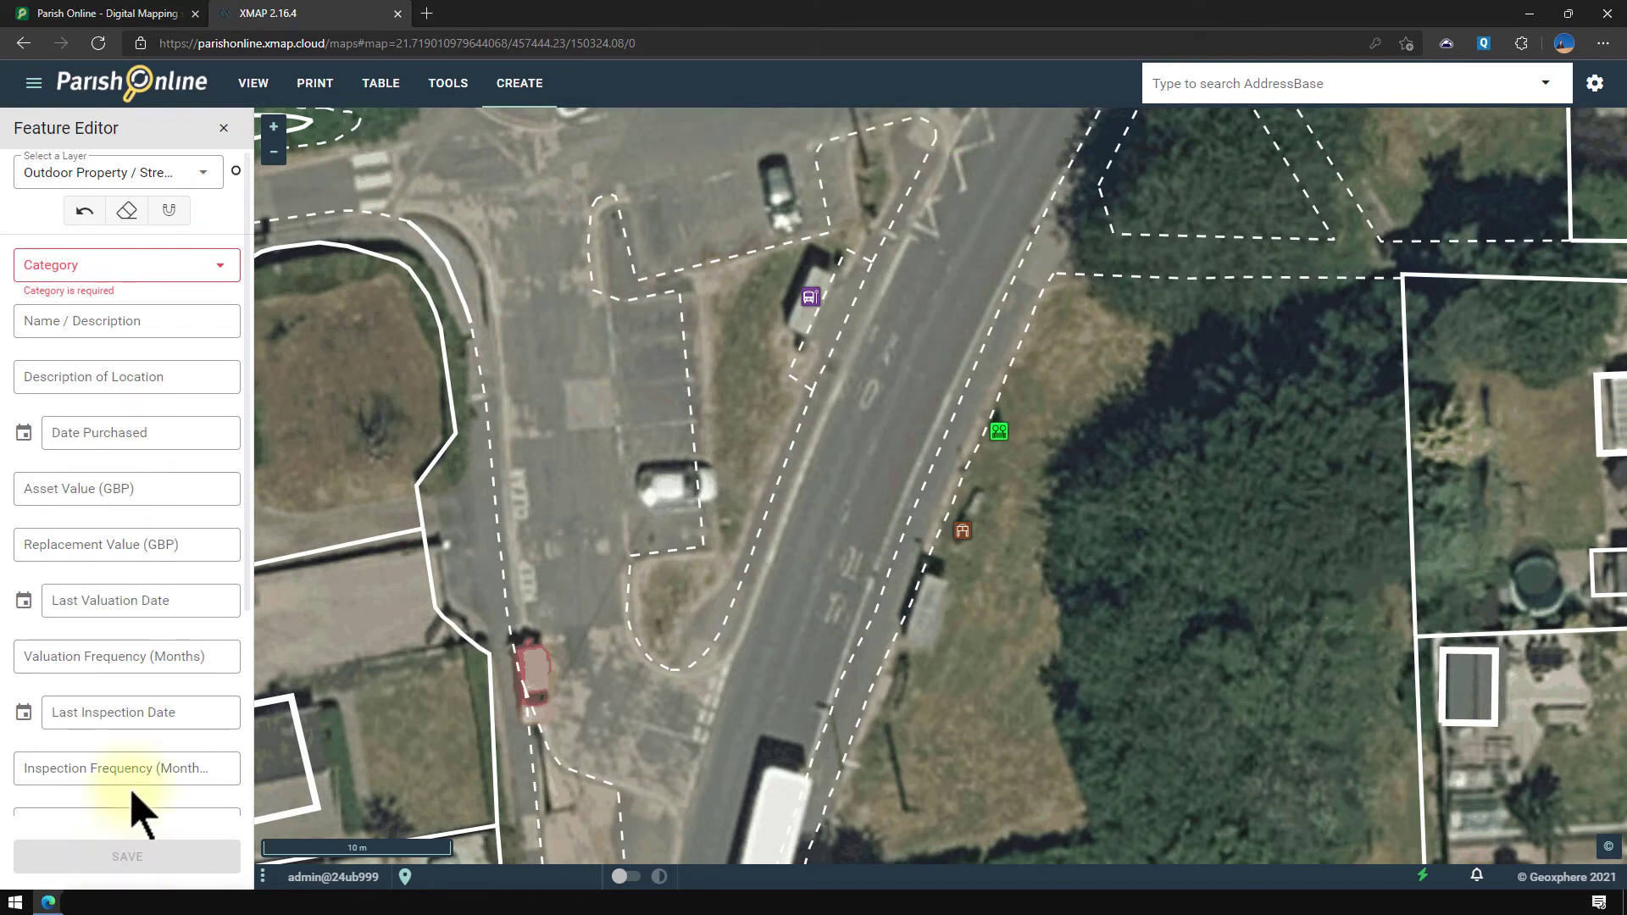
{"action": "left_click", "coordinate": [224, 130]}
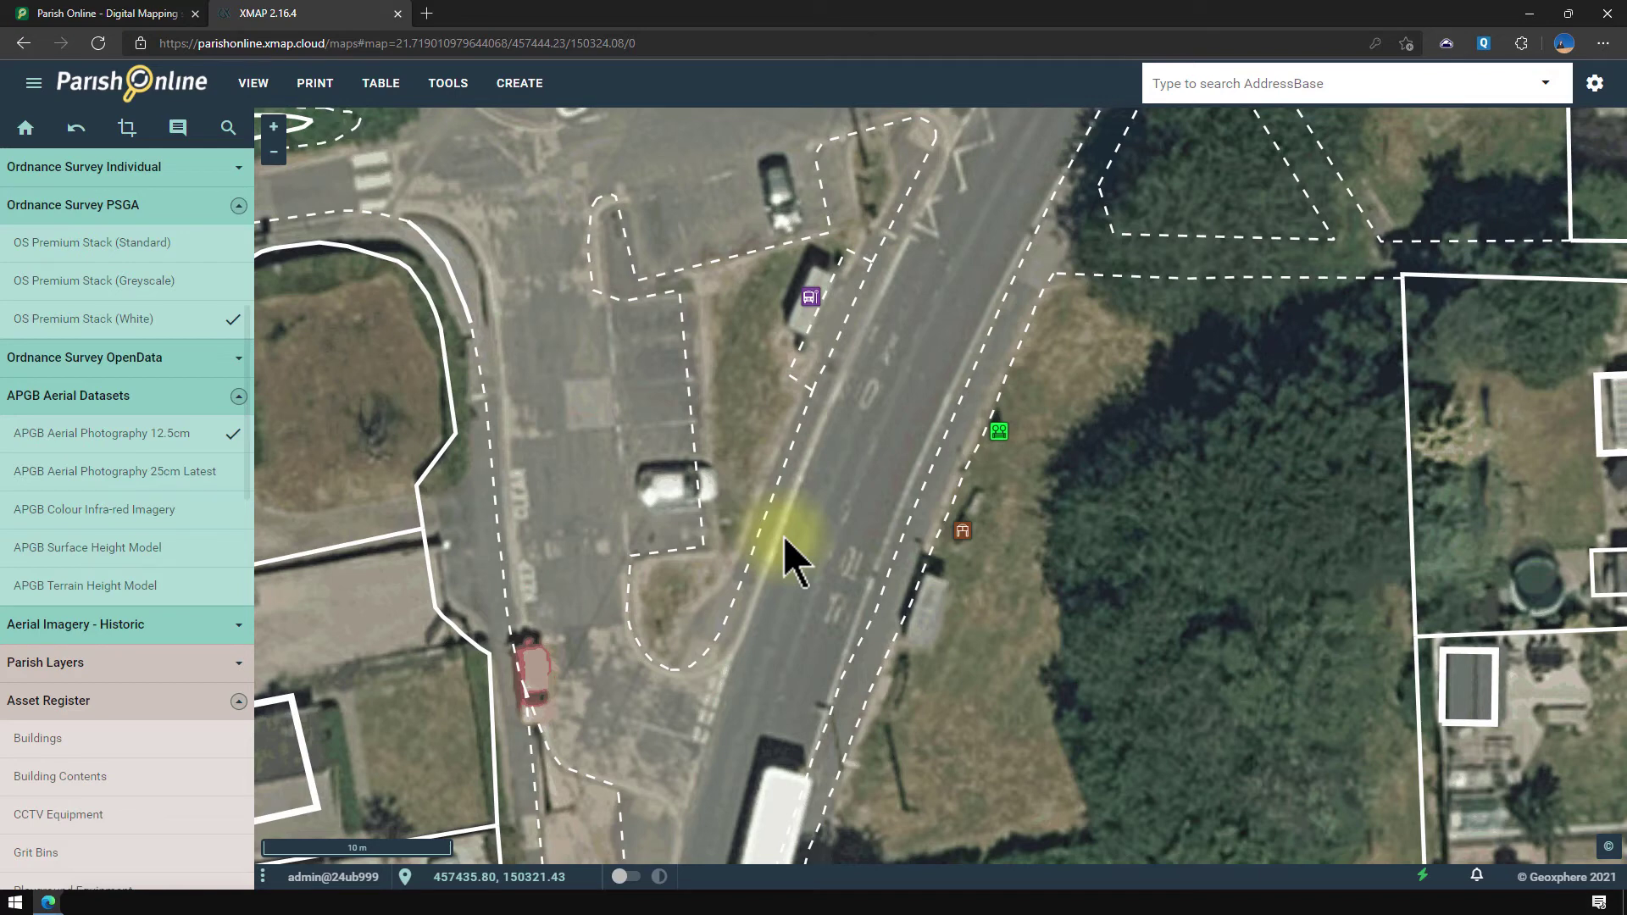
Show the Outdoor Property / Street Furniture layer in Table View.
{"action": "left_click", "coordinate": [383, 94]}
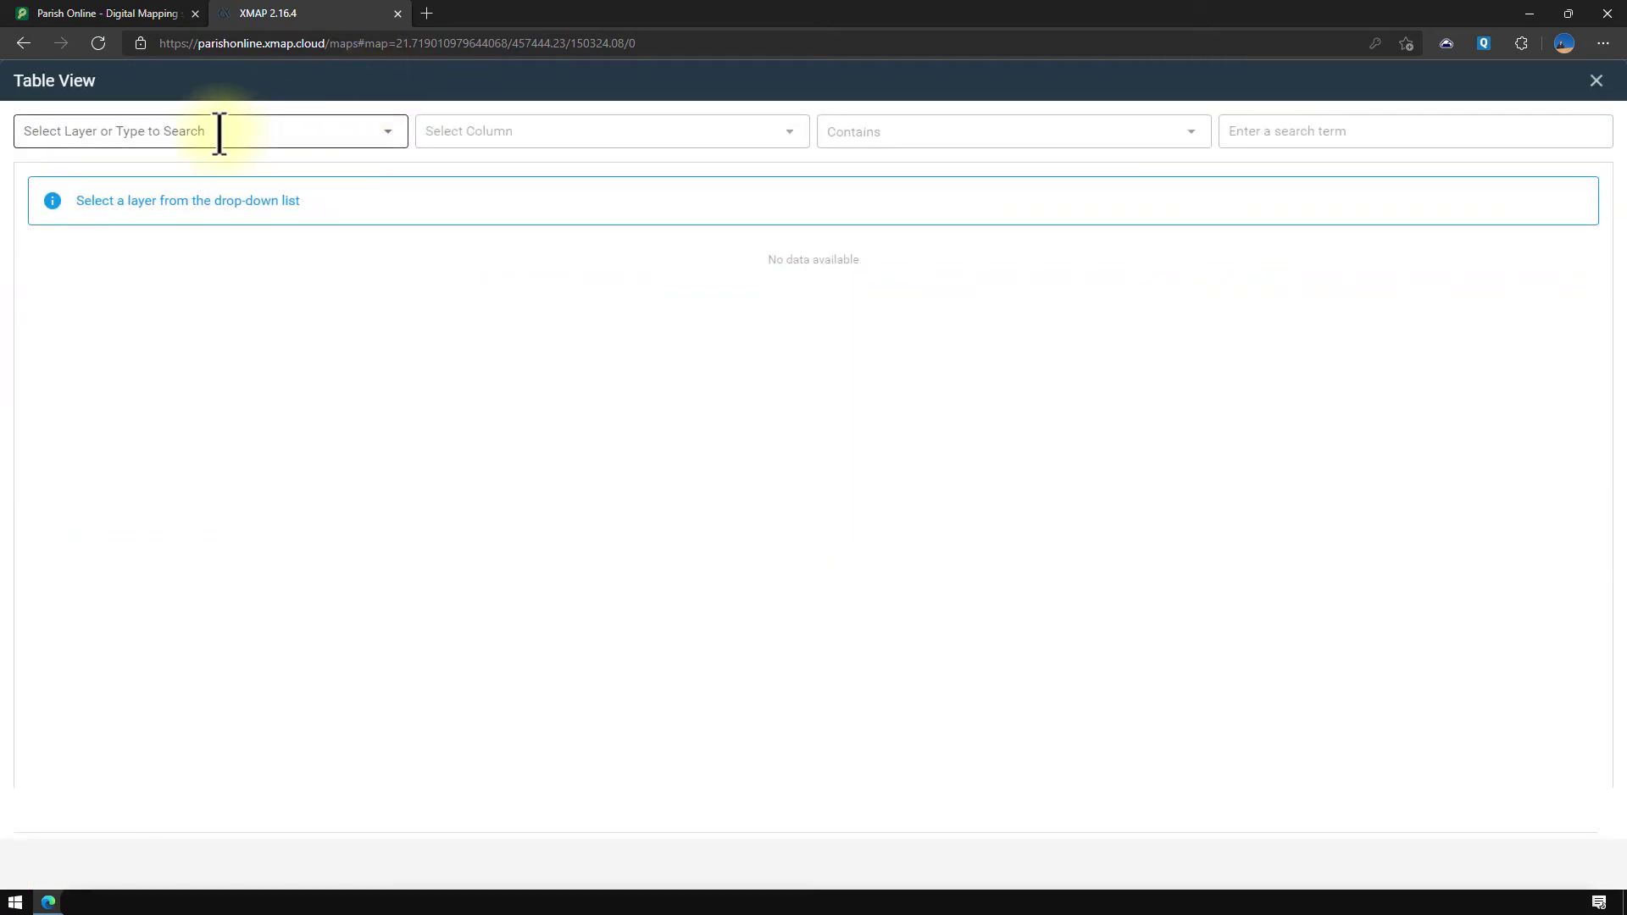
{"action": "left_click", "coordinate": [220, 134]}
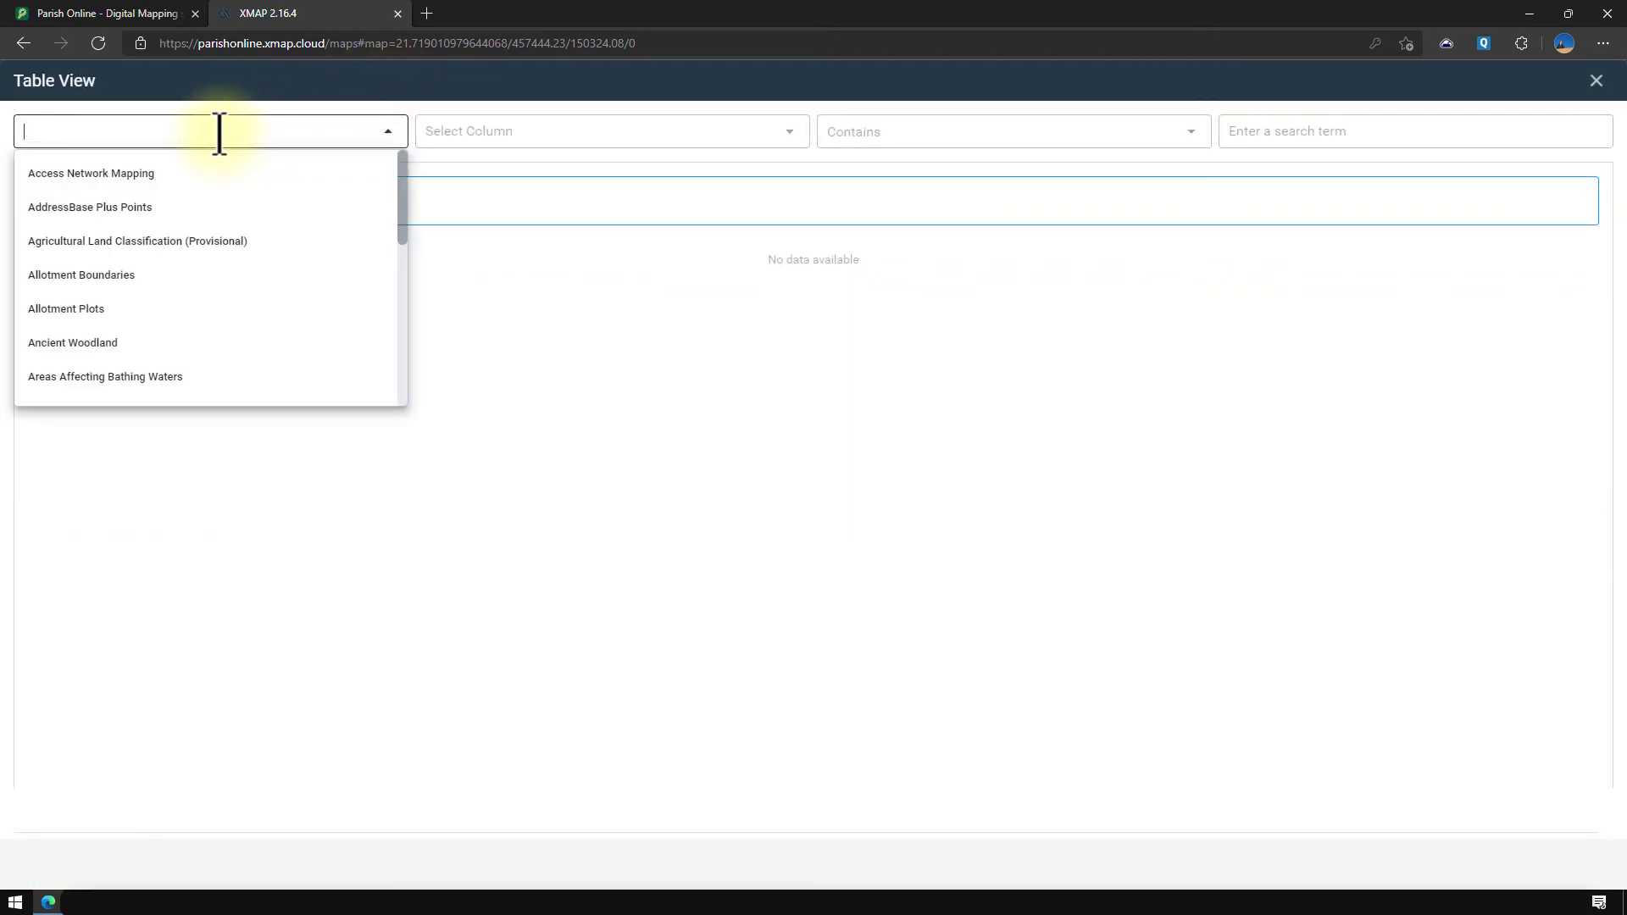
{"action": "type", "text": "outdoor"}
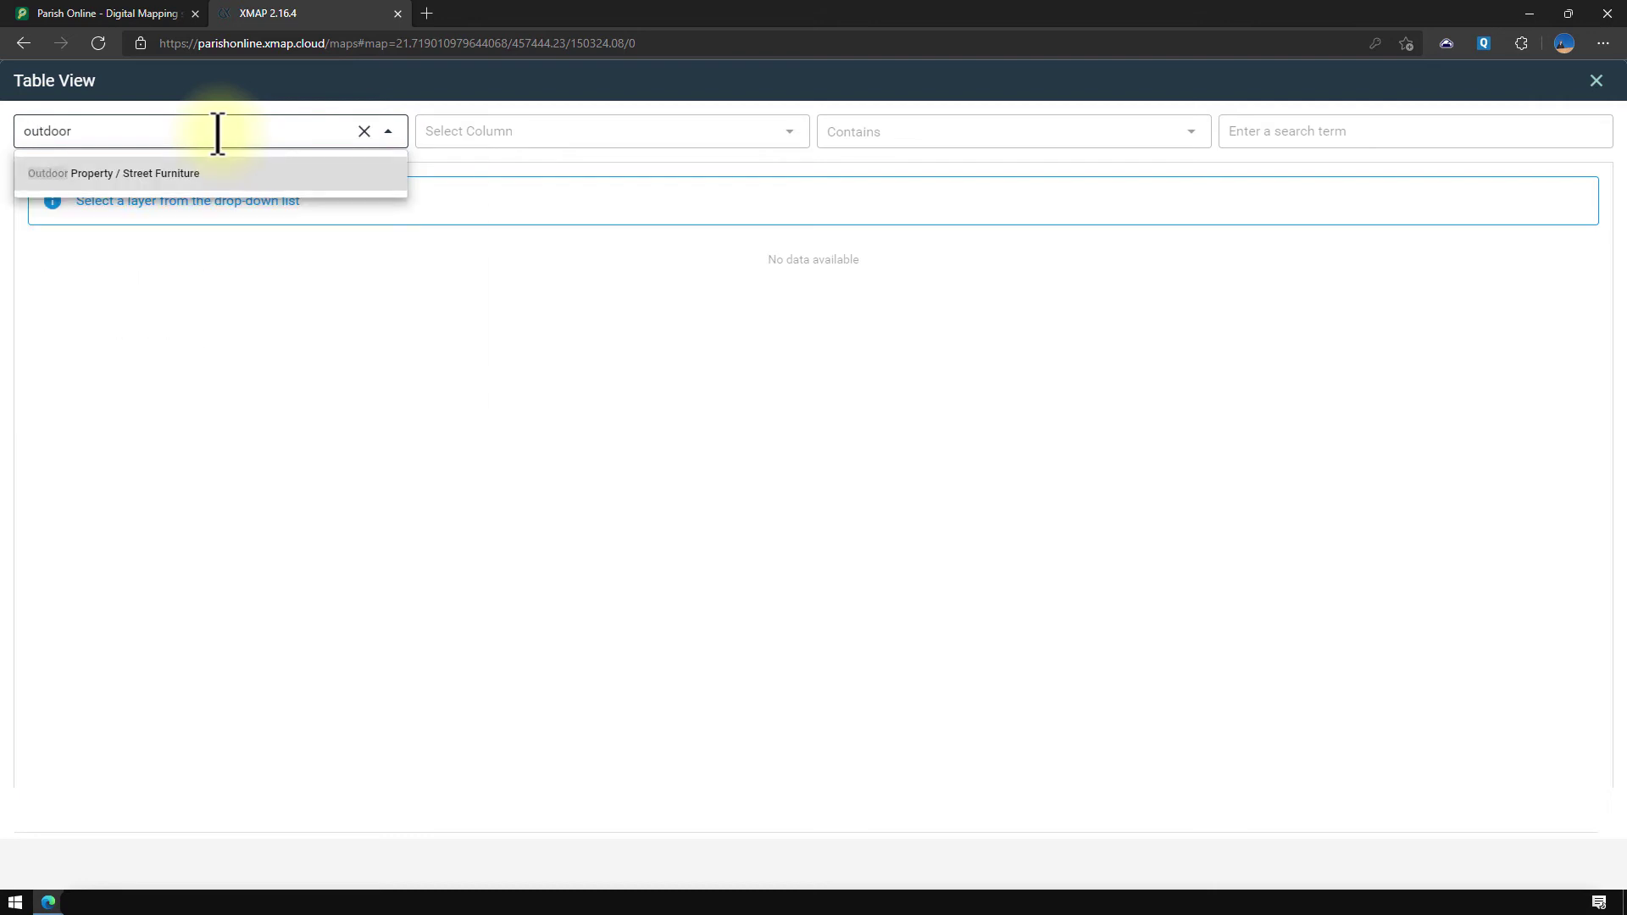
{"action": "left_click", "coordinate": [165, 175]}
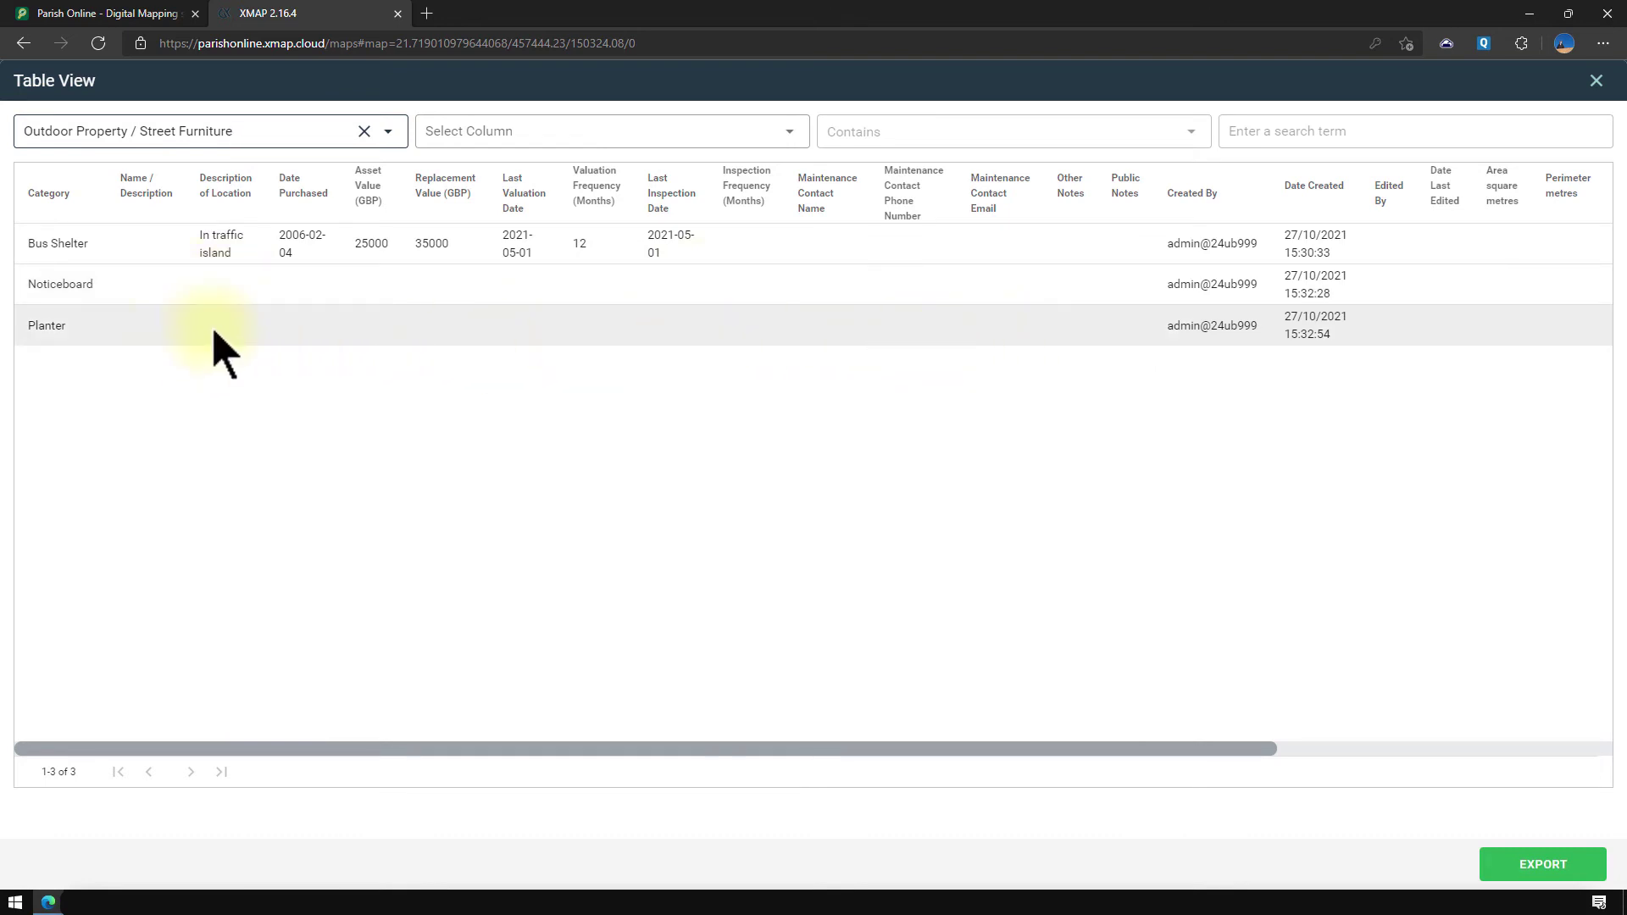
Give the Noticeboard row the location 'By the side of the road' and purchase date 6 October 2021.
{"action": "double_click", "coordinate": [221, 301]}
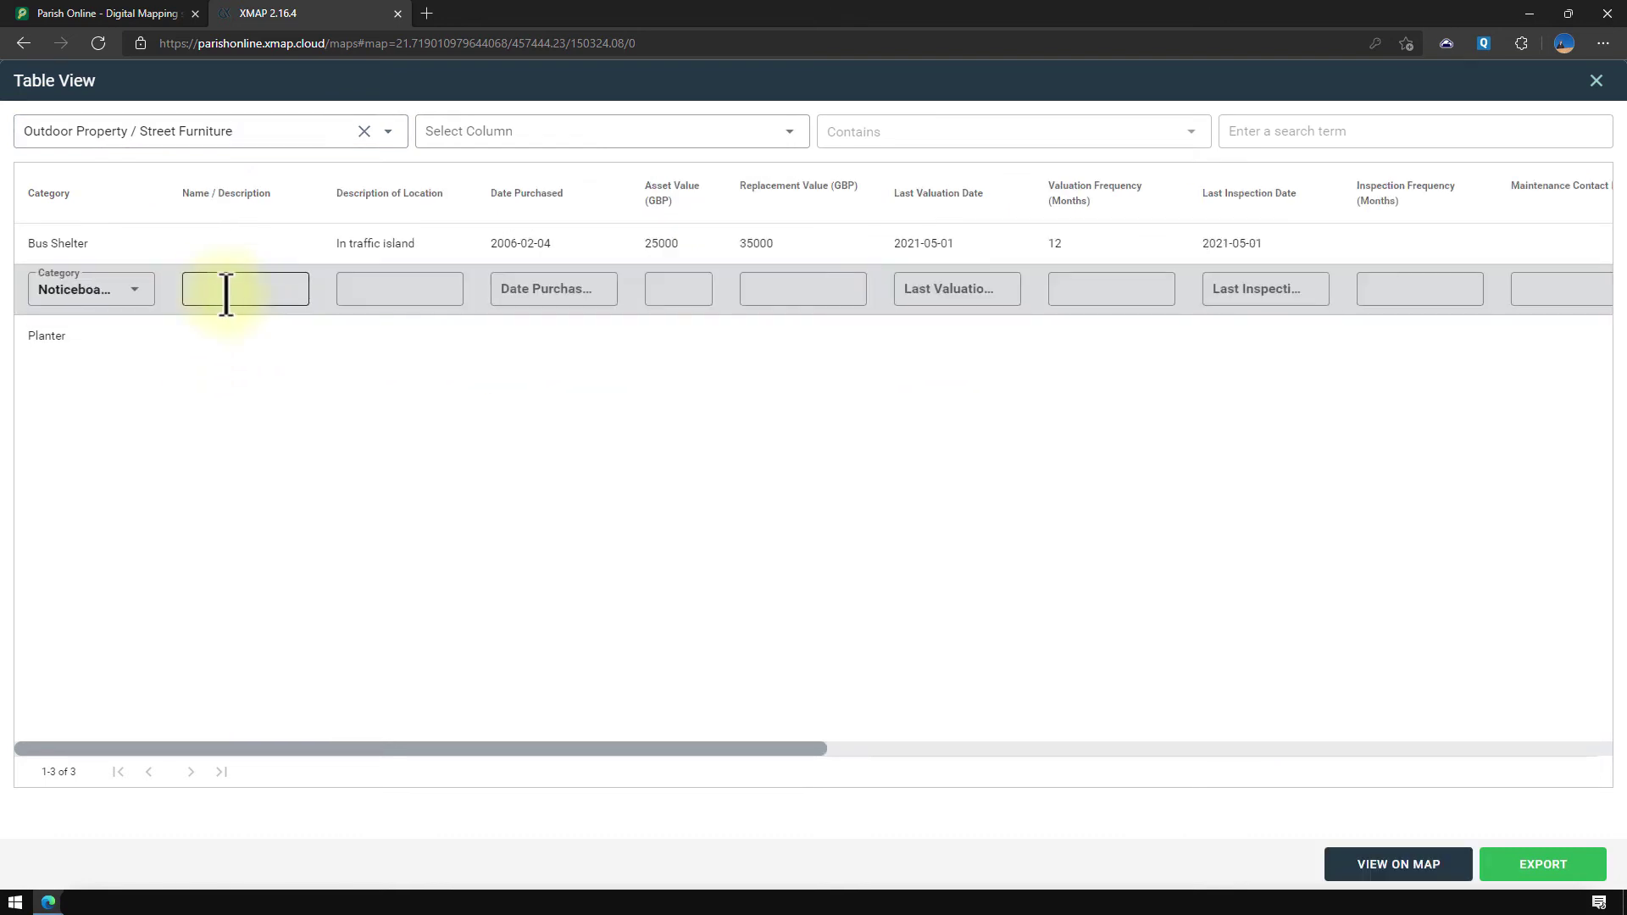
{"action": "left_click", "coordinate": [374, 289]}
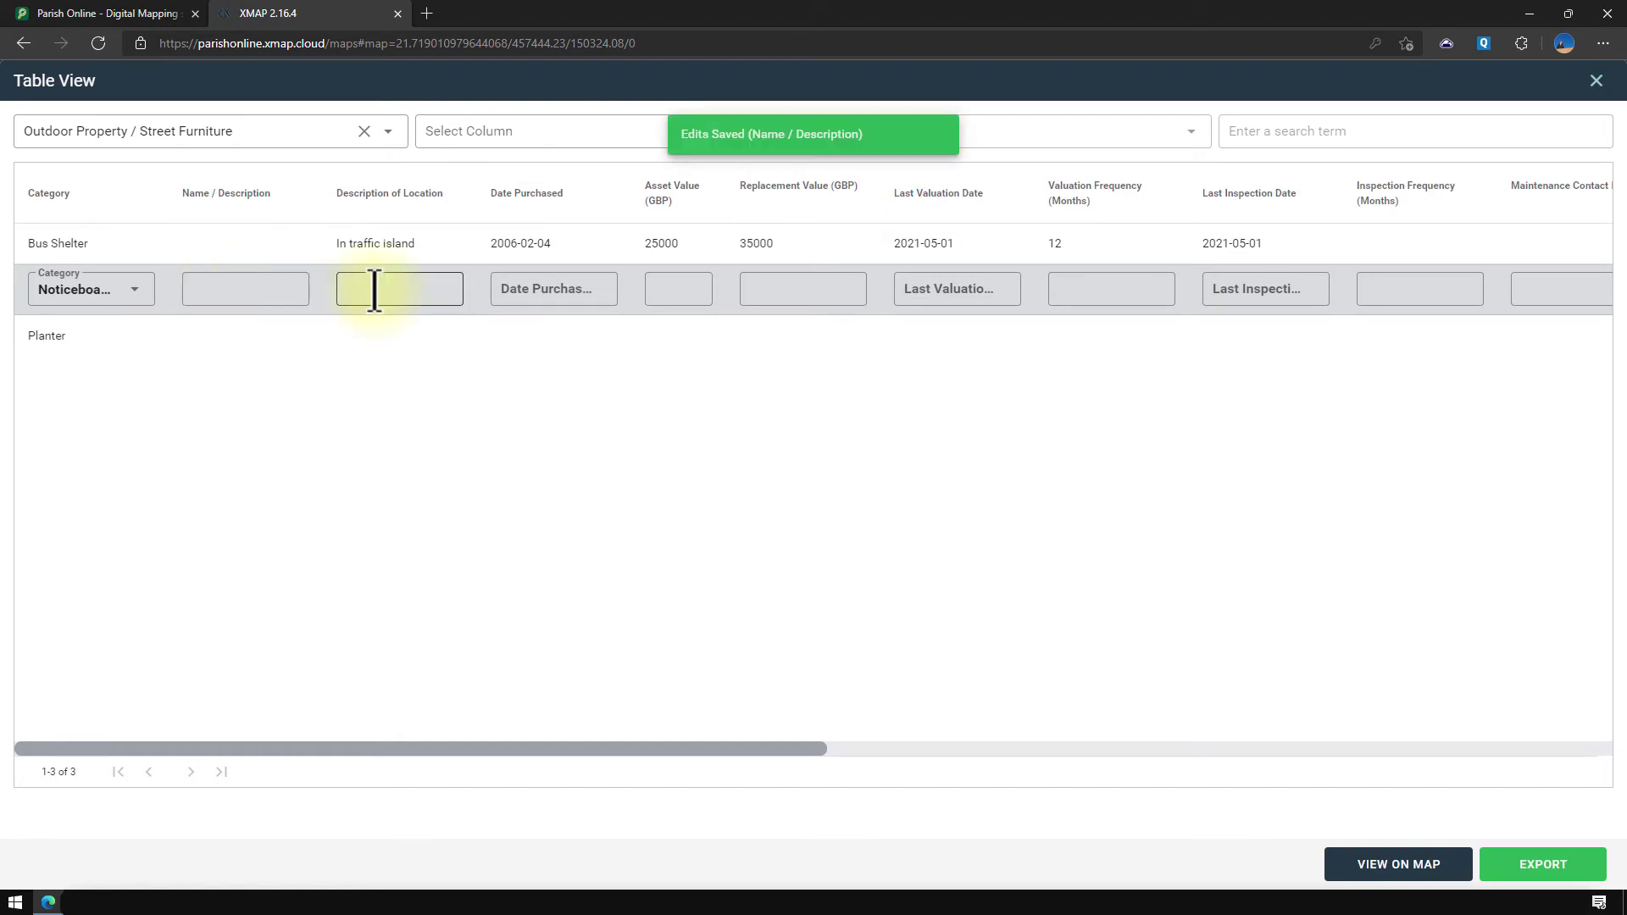
{"action": "type", "text": "By the side of the road"}
{"action": "left_click", "coordinate": [538, 289]}
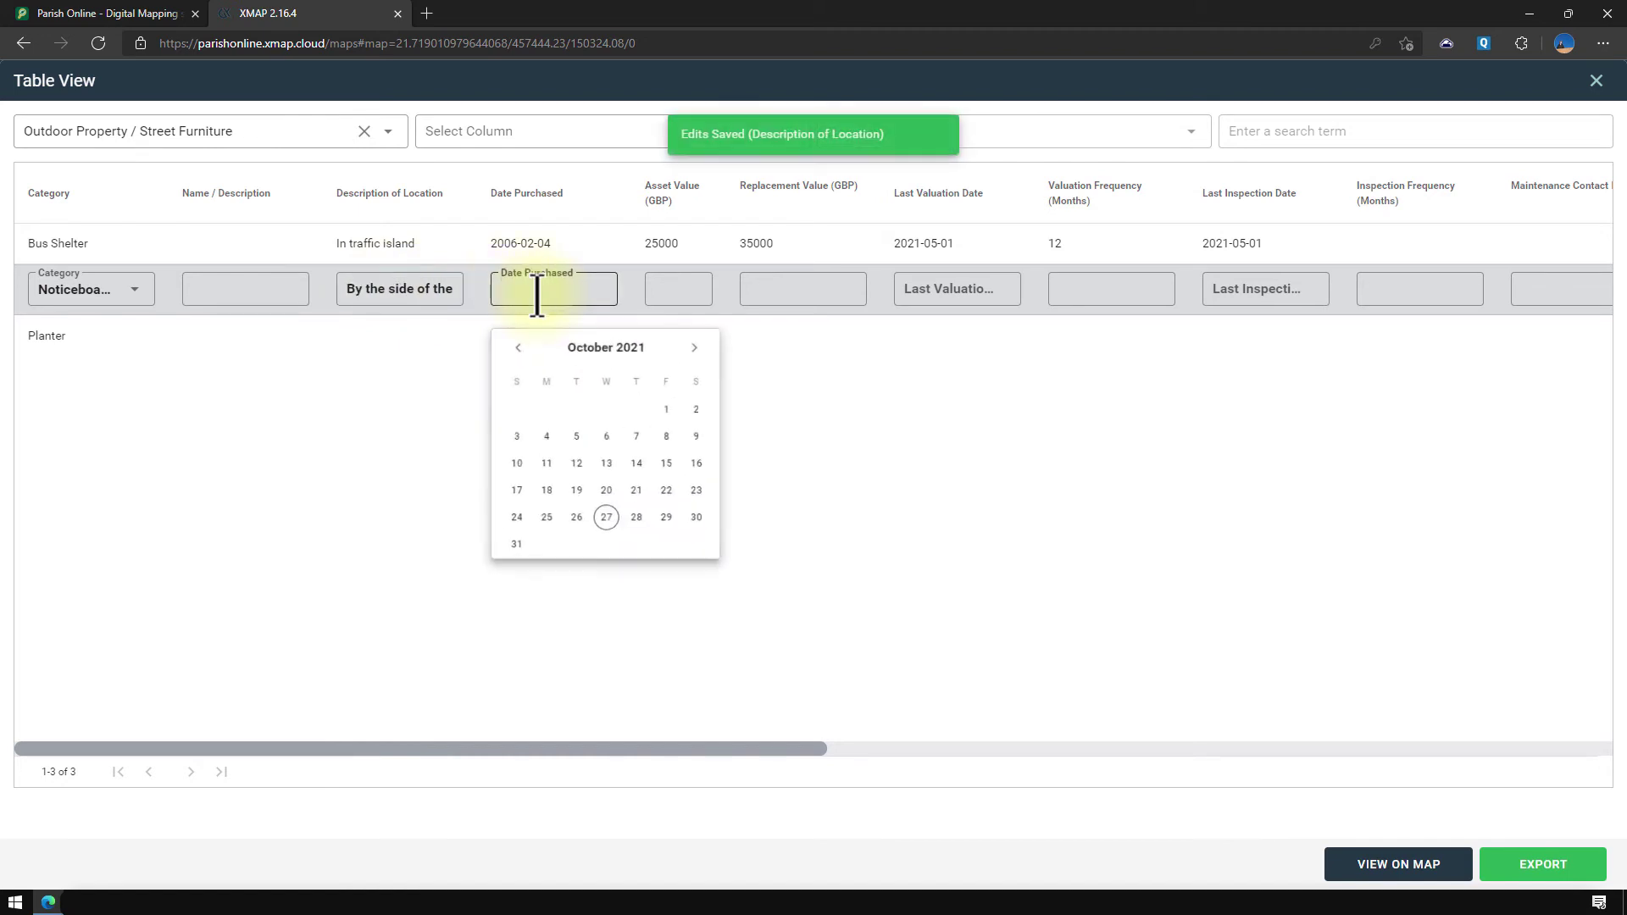
{"action": "left_click", "coordinate": [613, 445]}
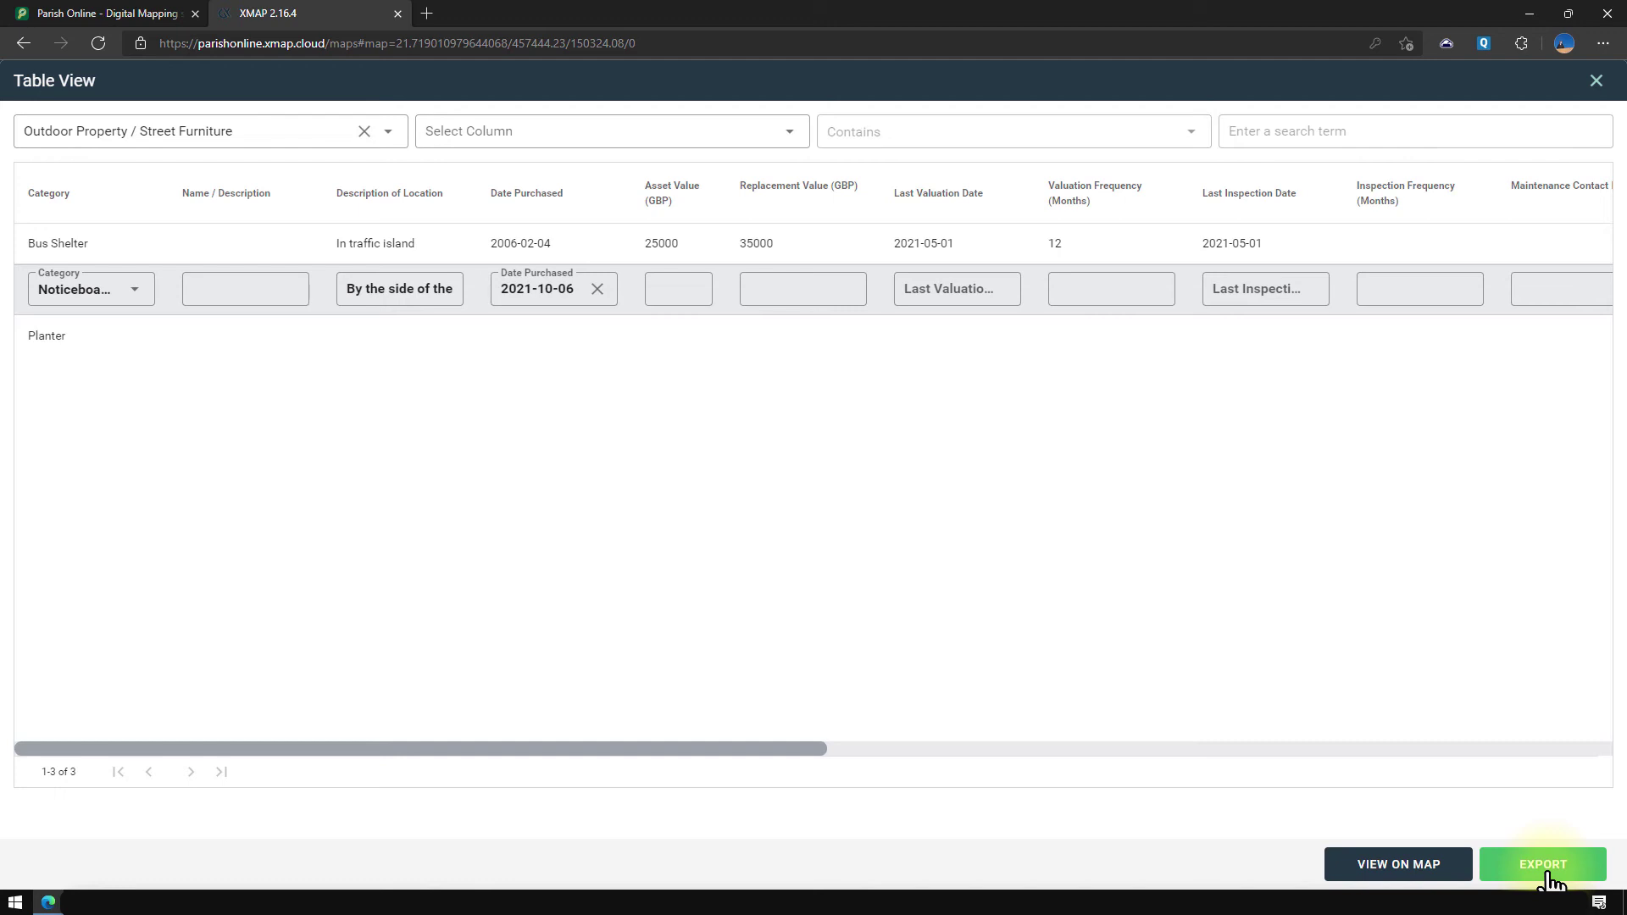
Close Table View and turn on the Walls, Gates & Fences layer.
{"action": "left_click", "coordinate": [1597, 82]}
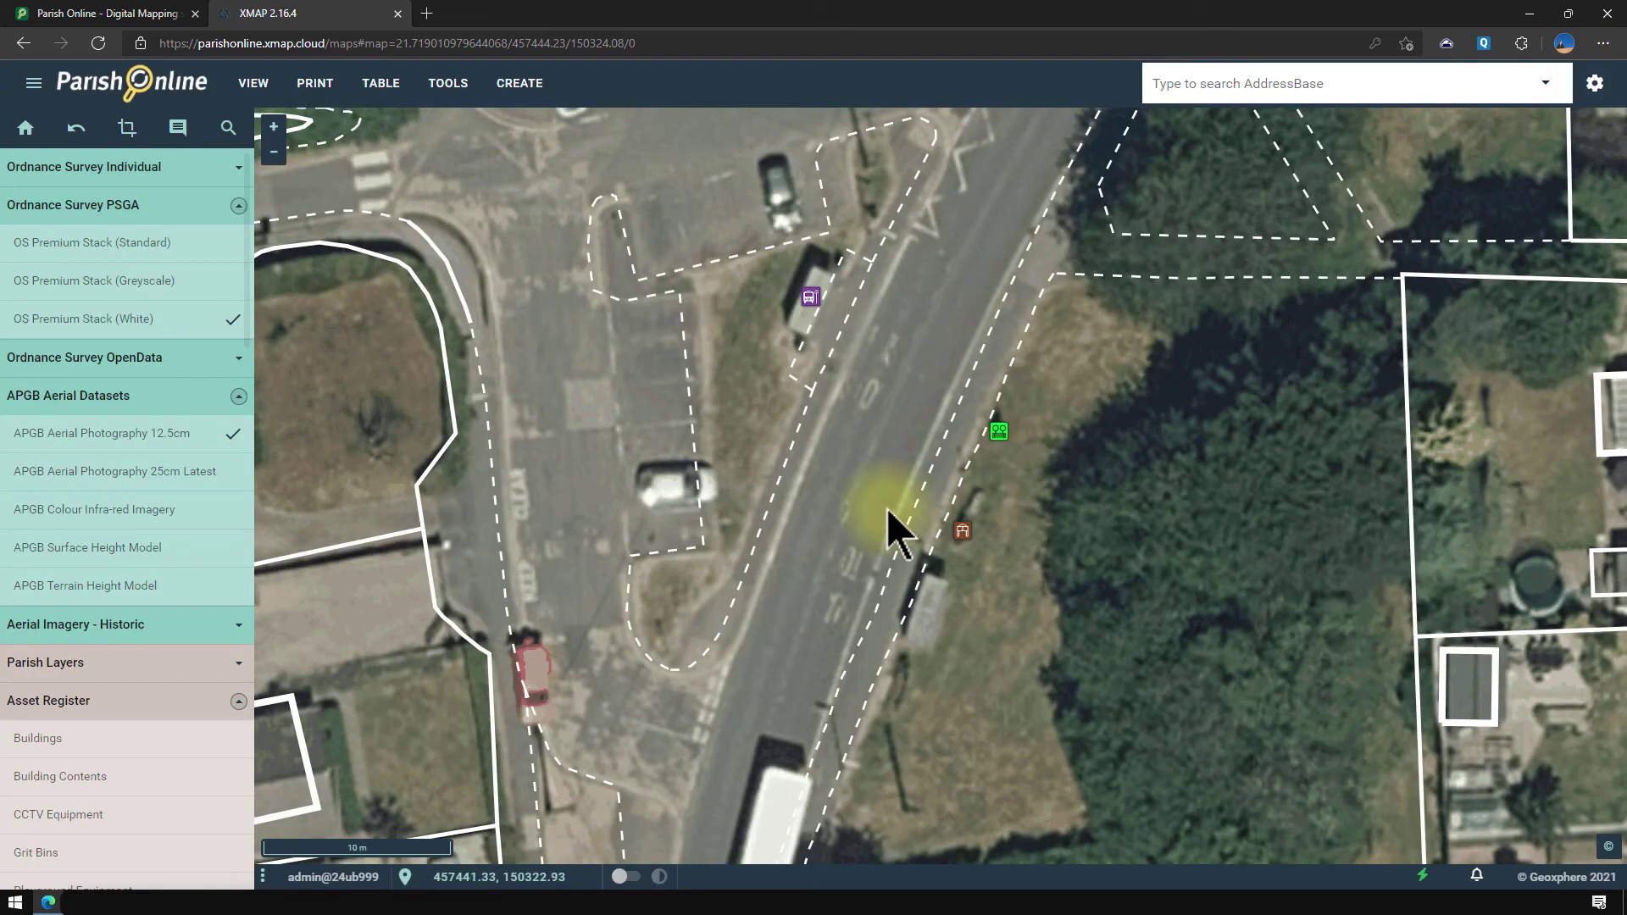
{"action": "scroll", "coordinate": [106, 462], "scroll_direction": "down", "scroll_amount": 8}
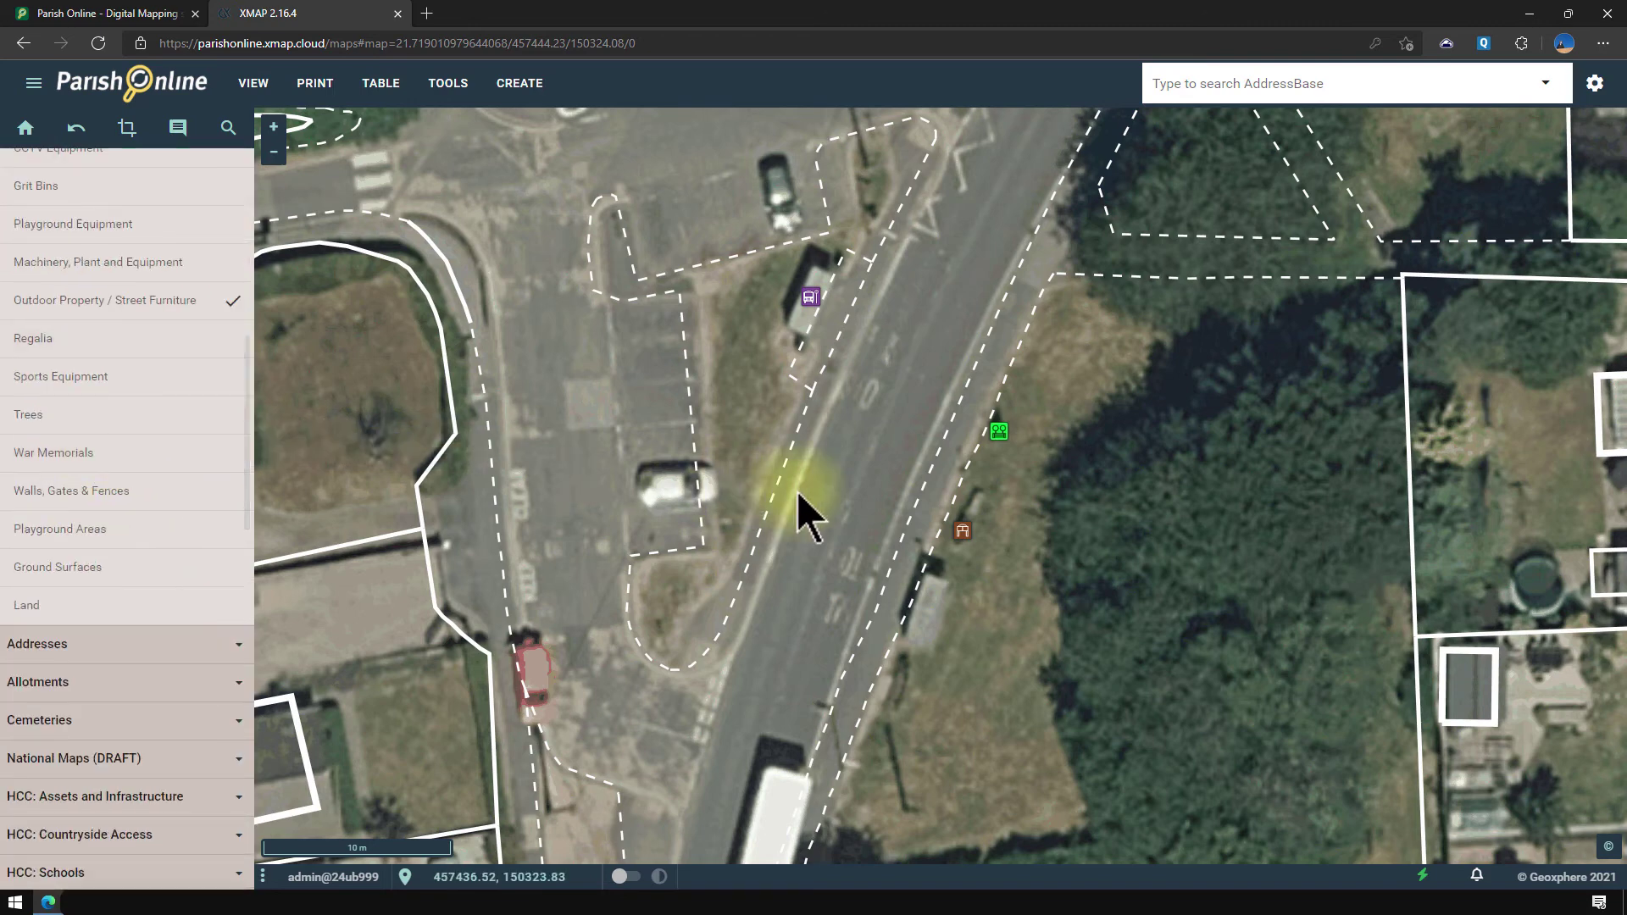
{"action": "mouse_move", "coordinate": [120, 506]}
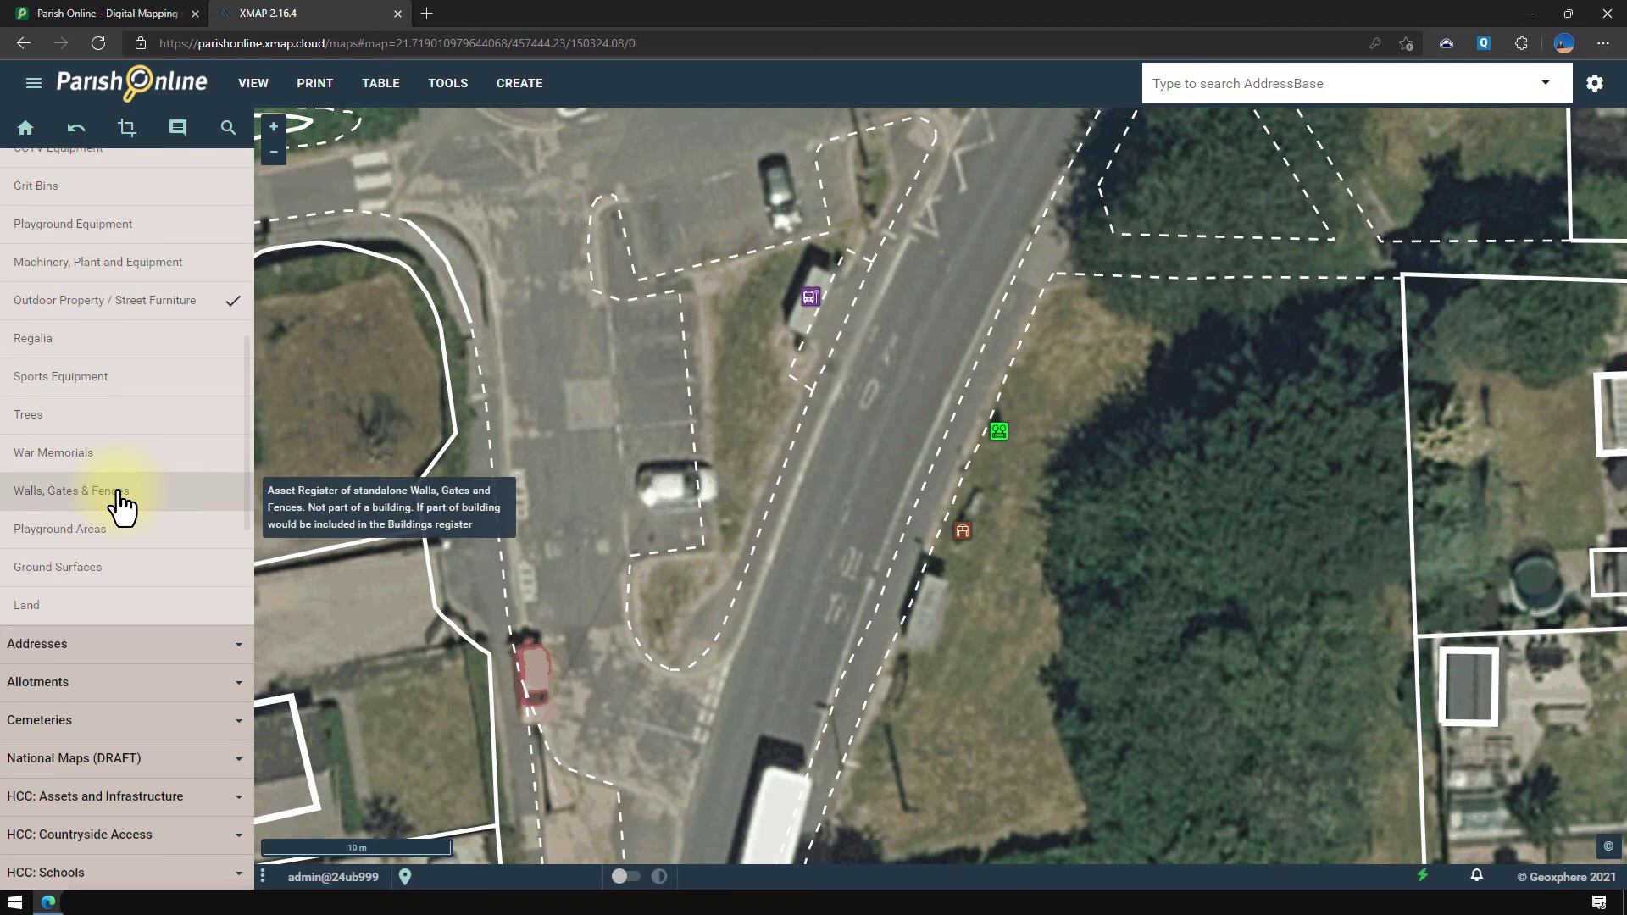
{"action": "left_click", "coordinate": [120, 506]}
Draw a line along the curb at the car park's top-left corner, categorise it as Fence, and save.
{"action": "left_click", "coordinate": [233, 494]}
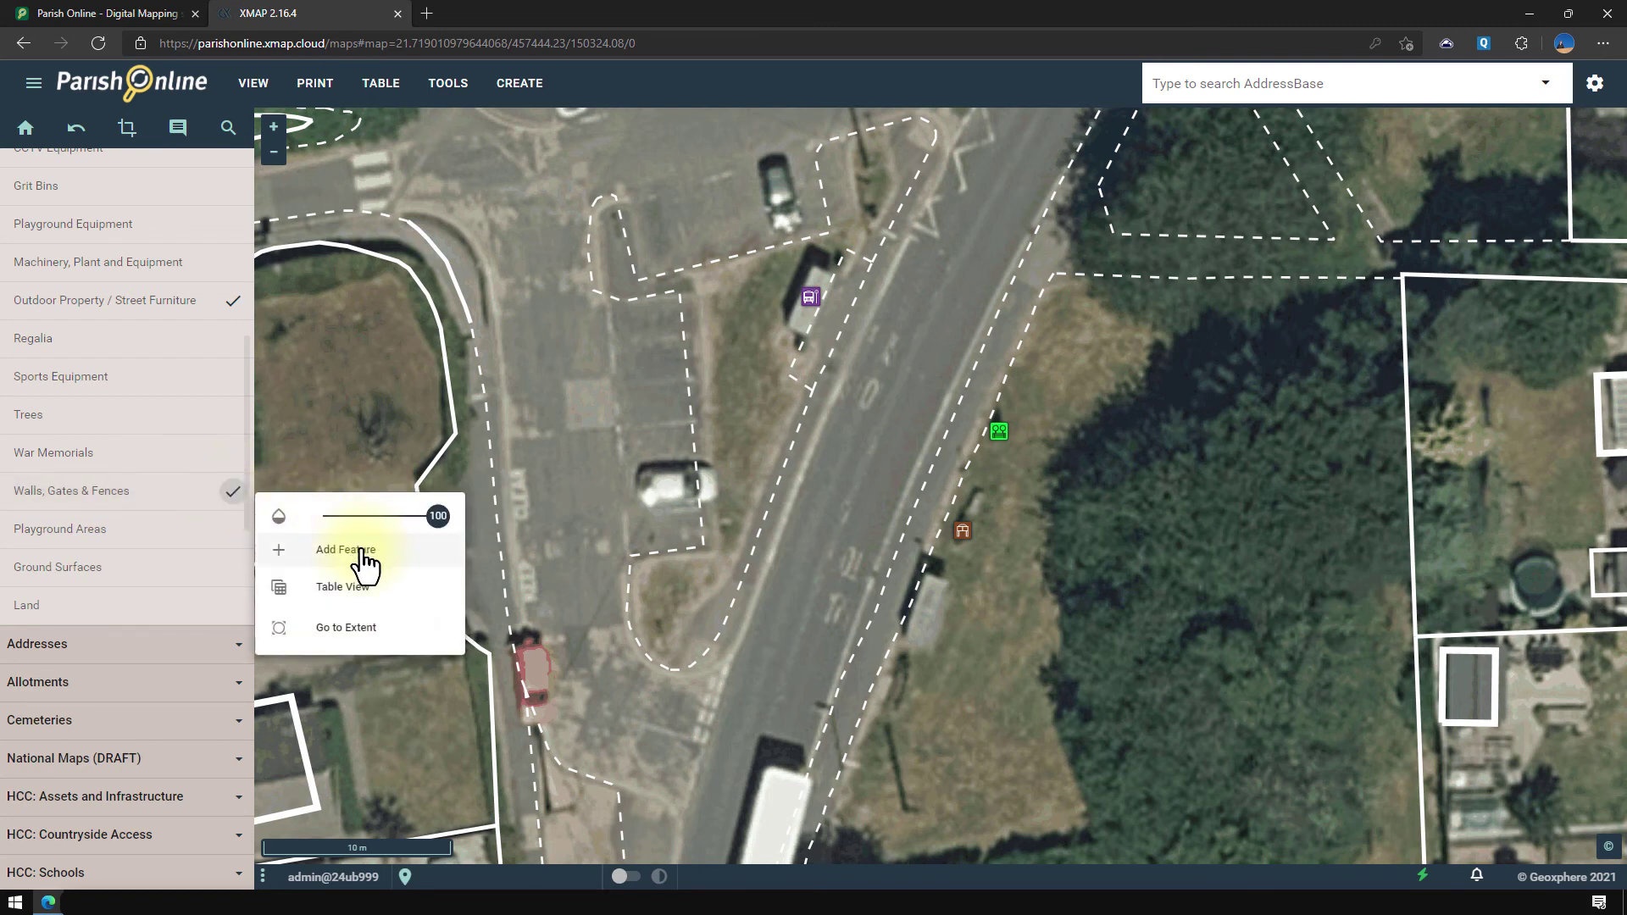
{"action": "left_click", "coordinate": [363, 552]}
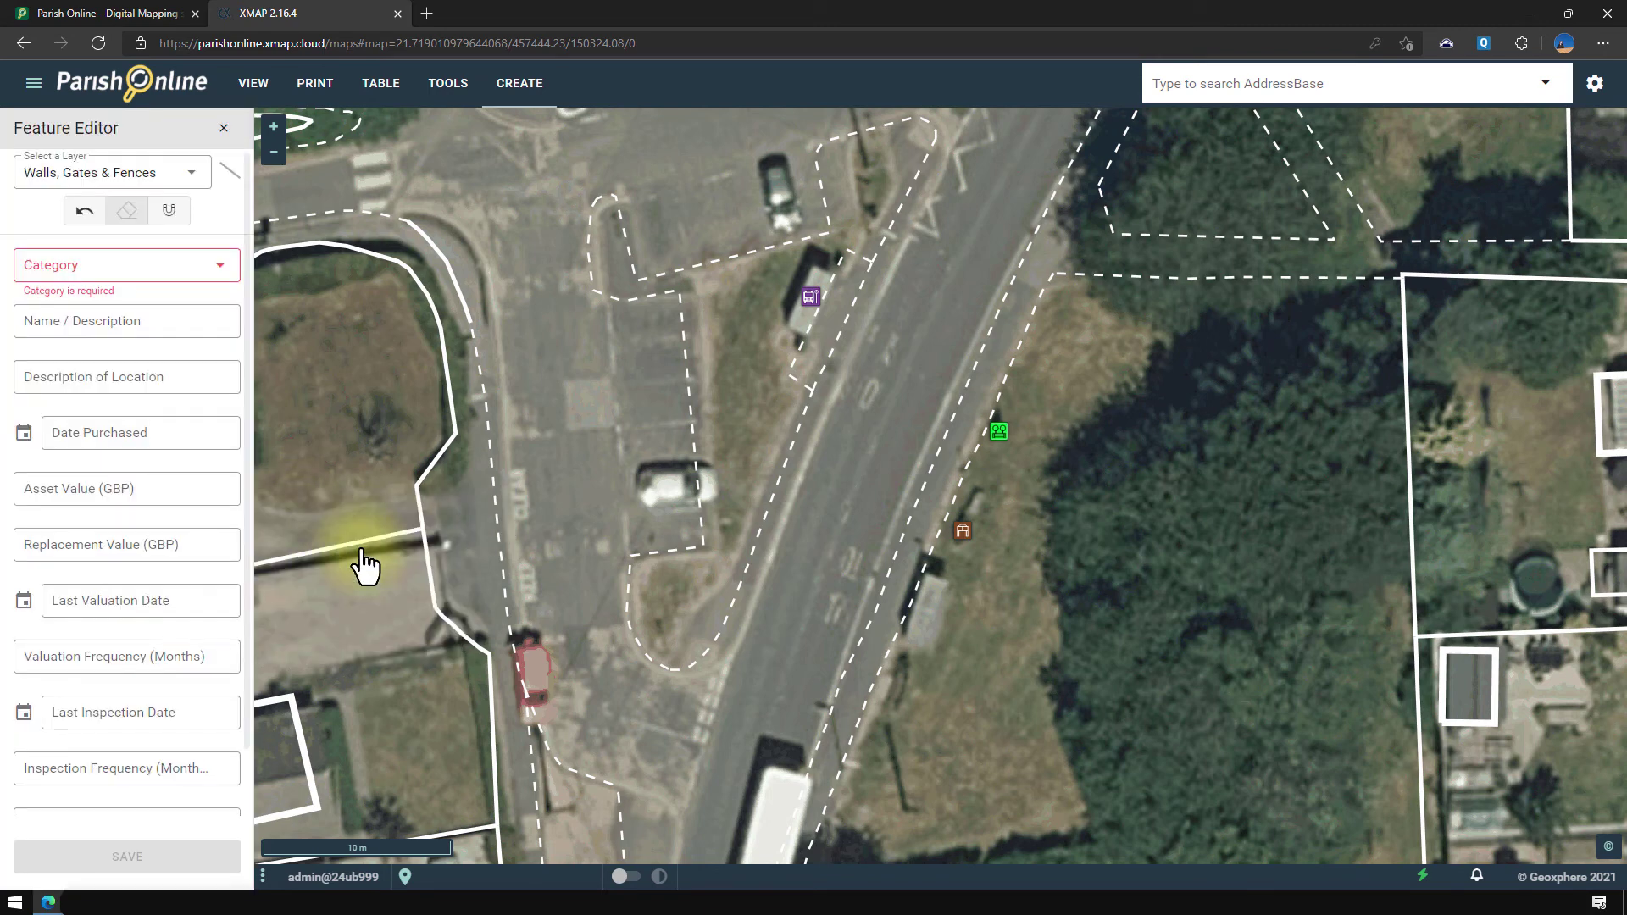
{"action": "left_click", "coordinate": [403, 218]}
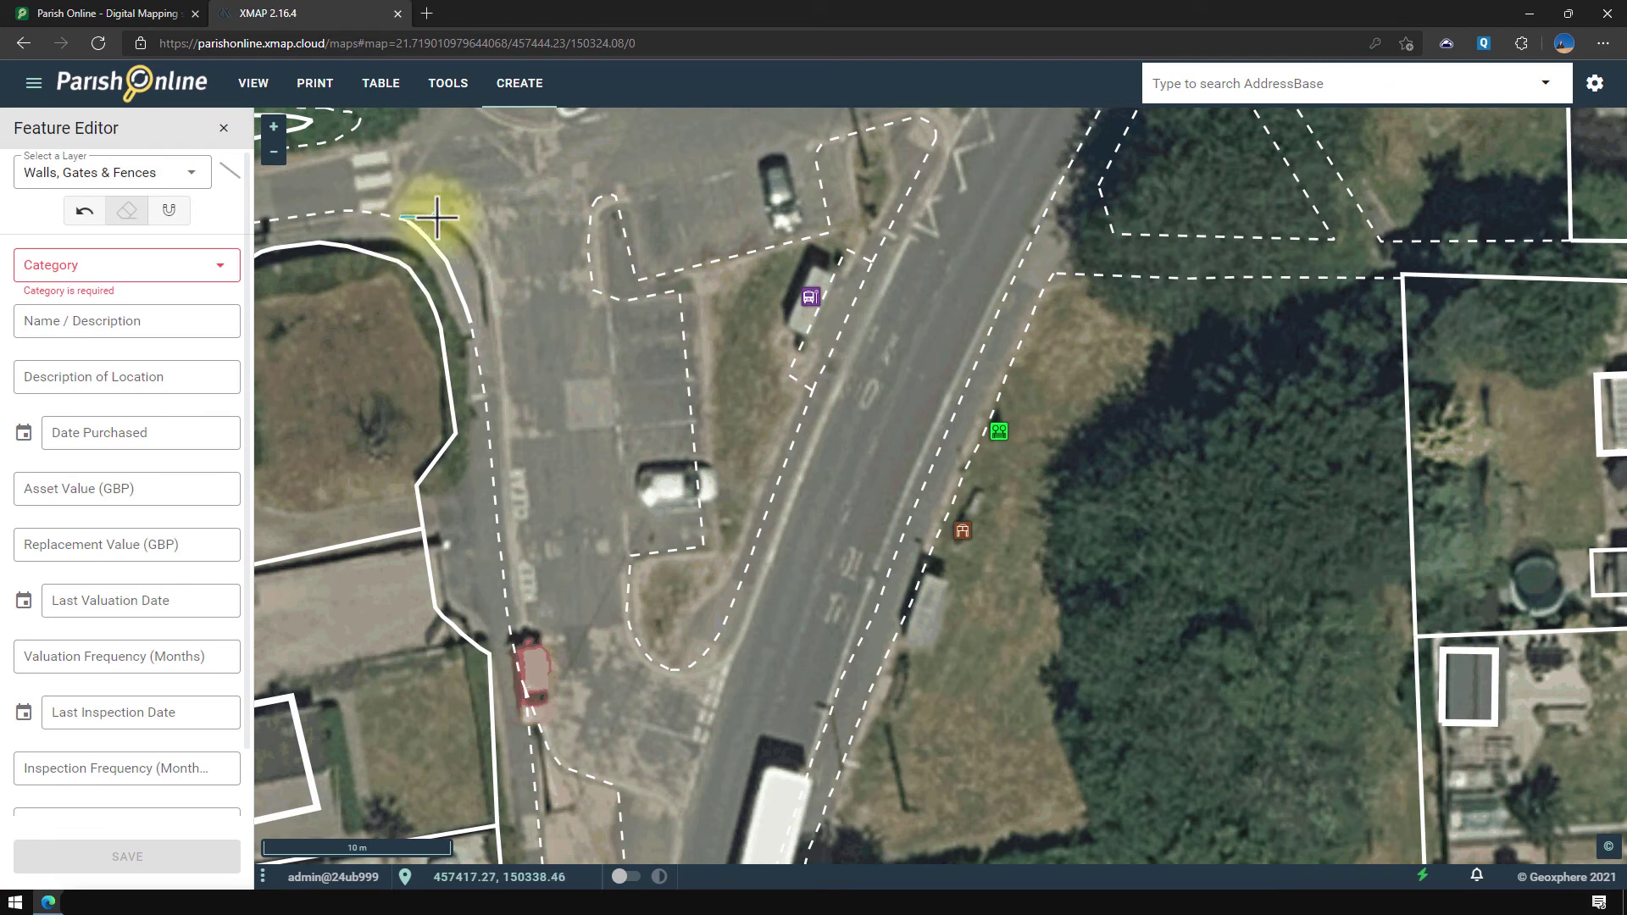
{"action": "left_click", "coordinate": [436, 218]}
{"action": "left_click", "coordinate": [464, 230]}
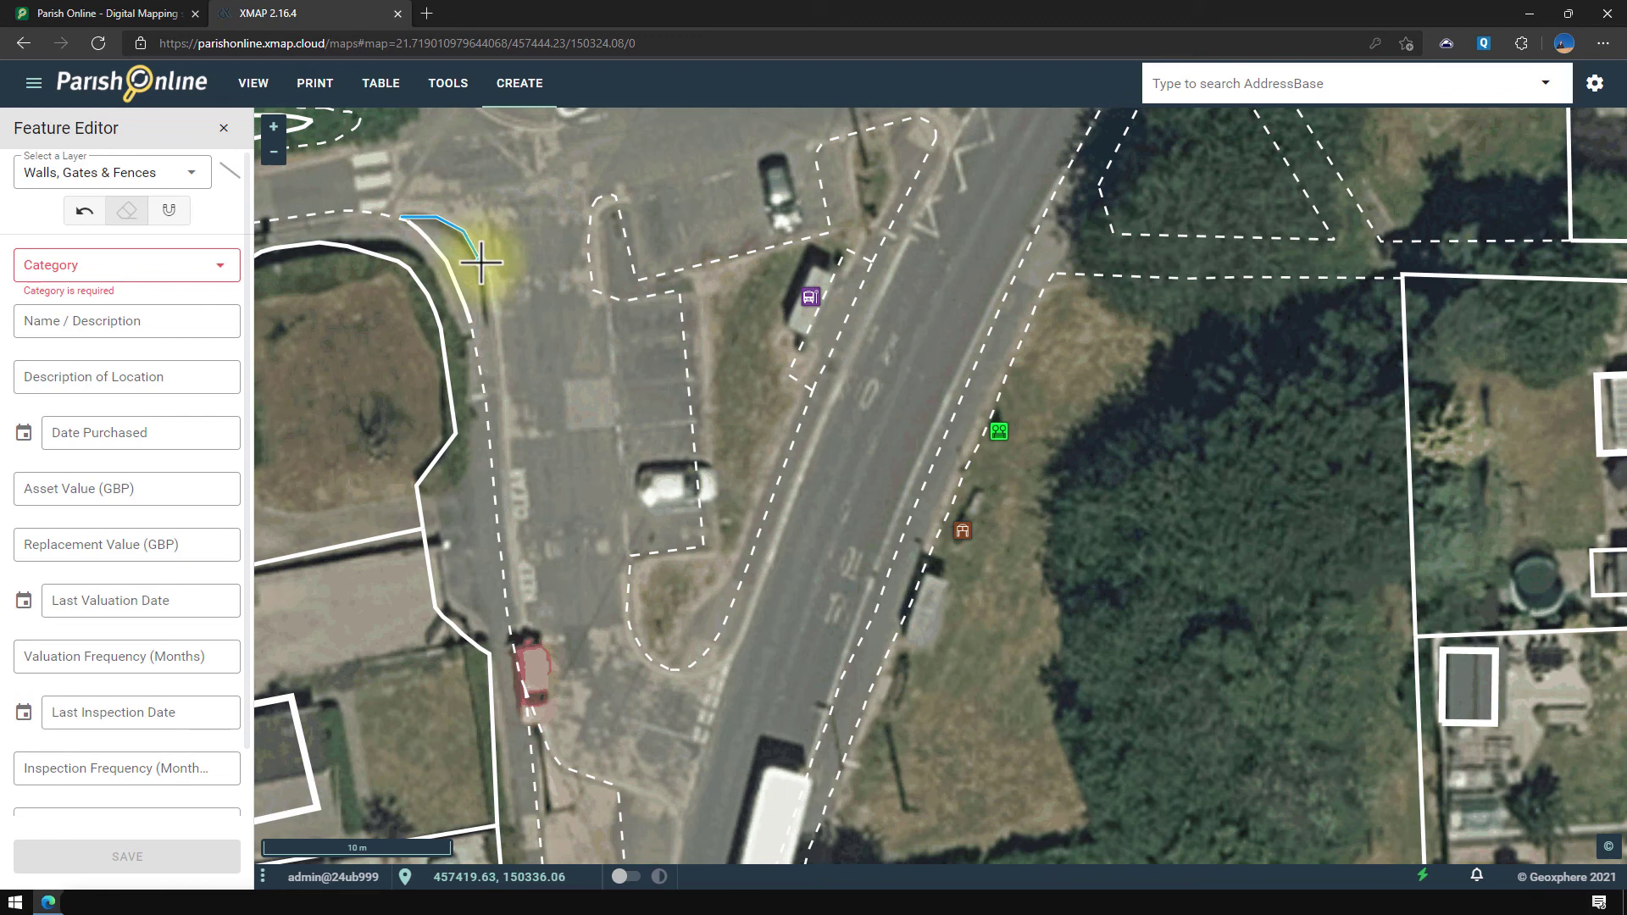
{"action": "left_click", "coordinate": [479, 261]}
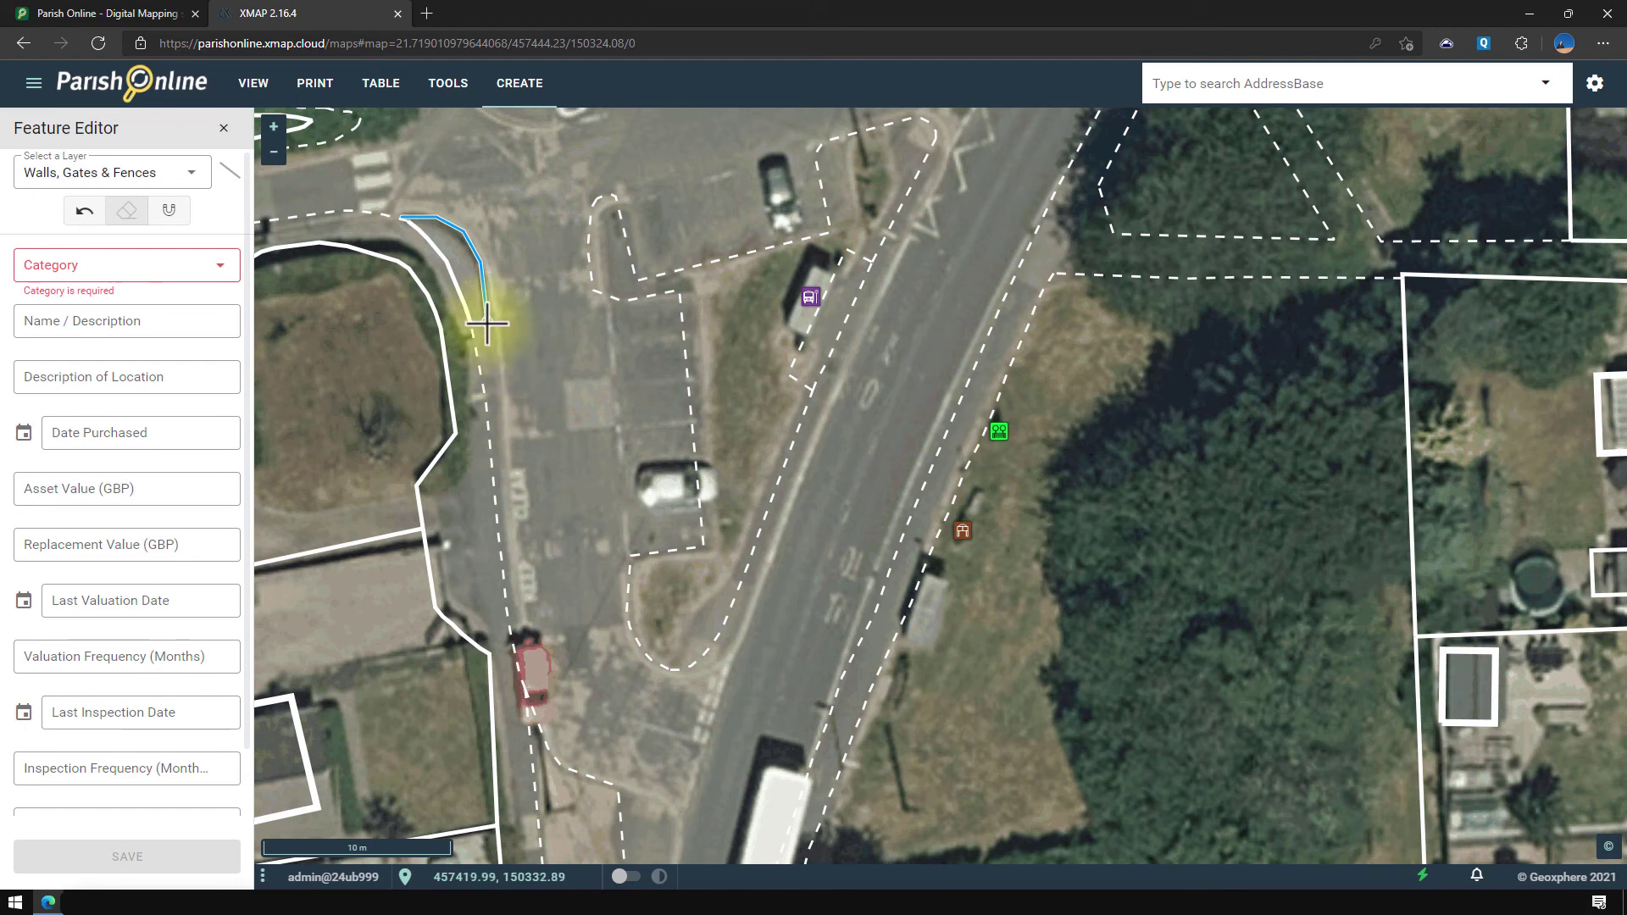
{"action": "double_click", "coordinate": [488, 323]}
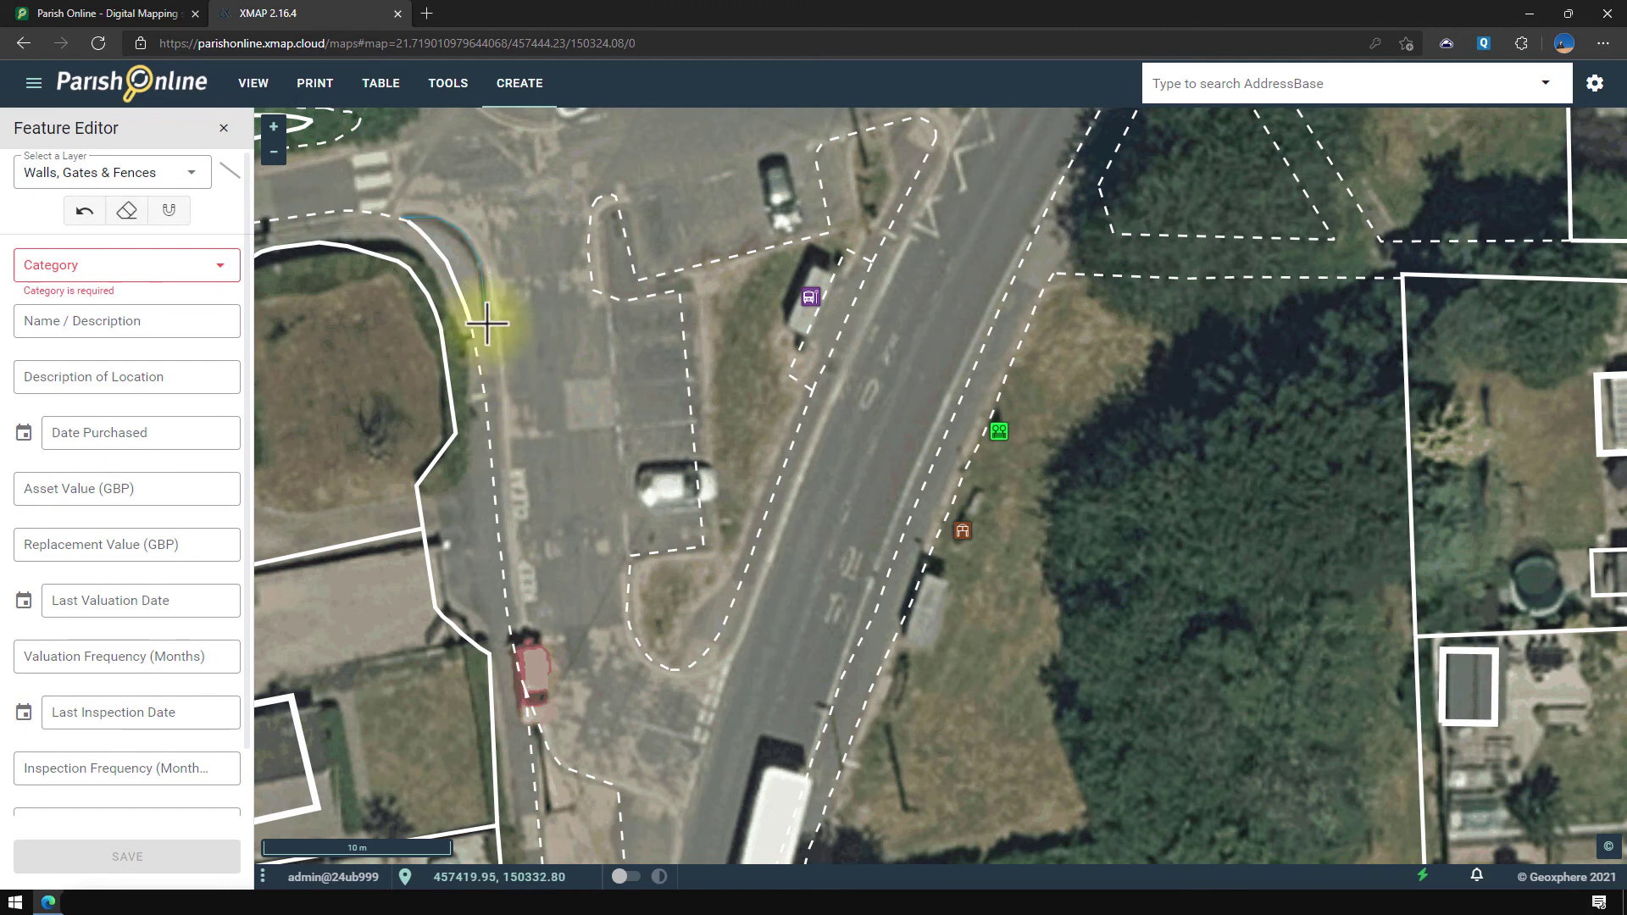
{"action": "left_click", "coordinate": [99, 273]}
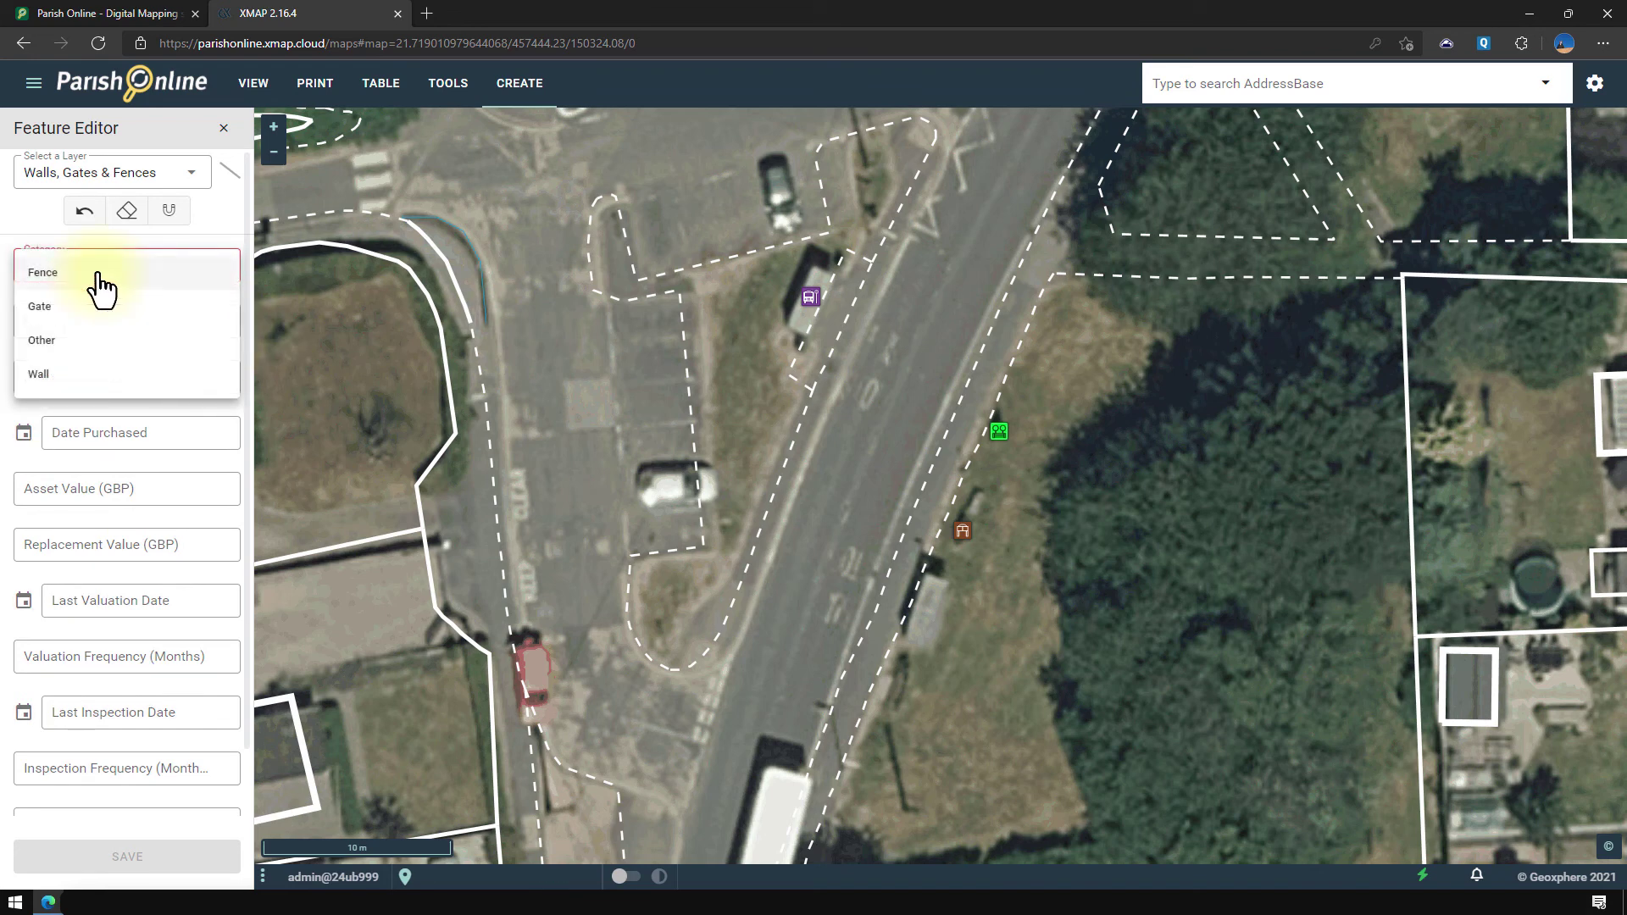
{"action": "left_click", "coordinate": [95, 277]}
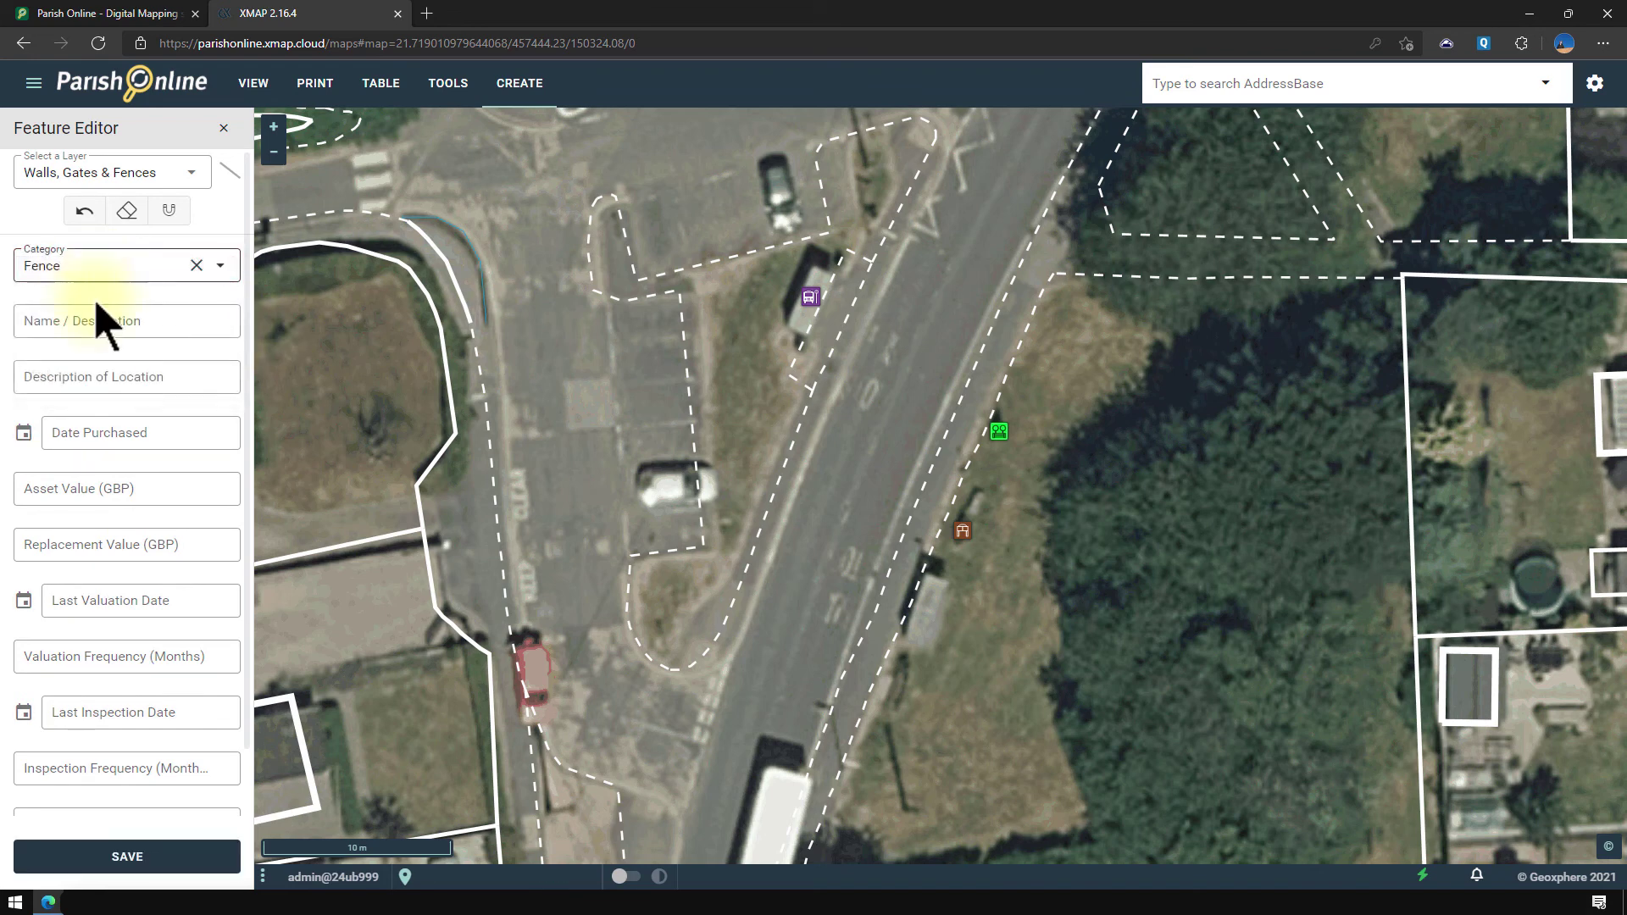
{"action": "left_click", "coordinate": [144, 867]}
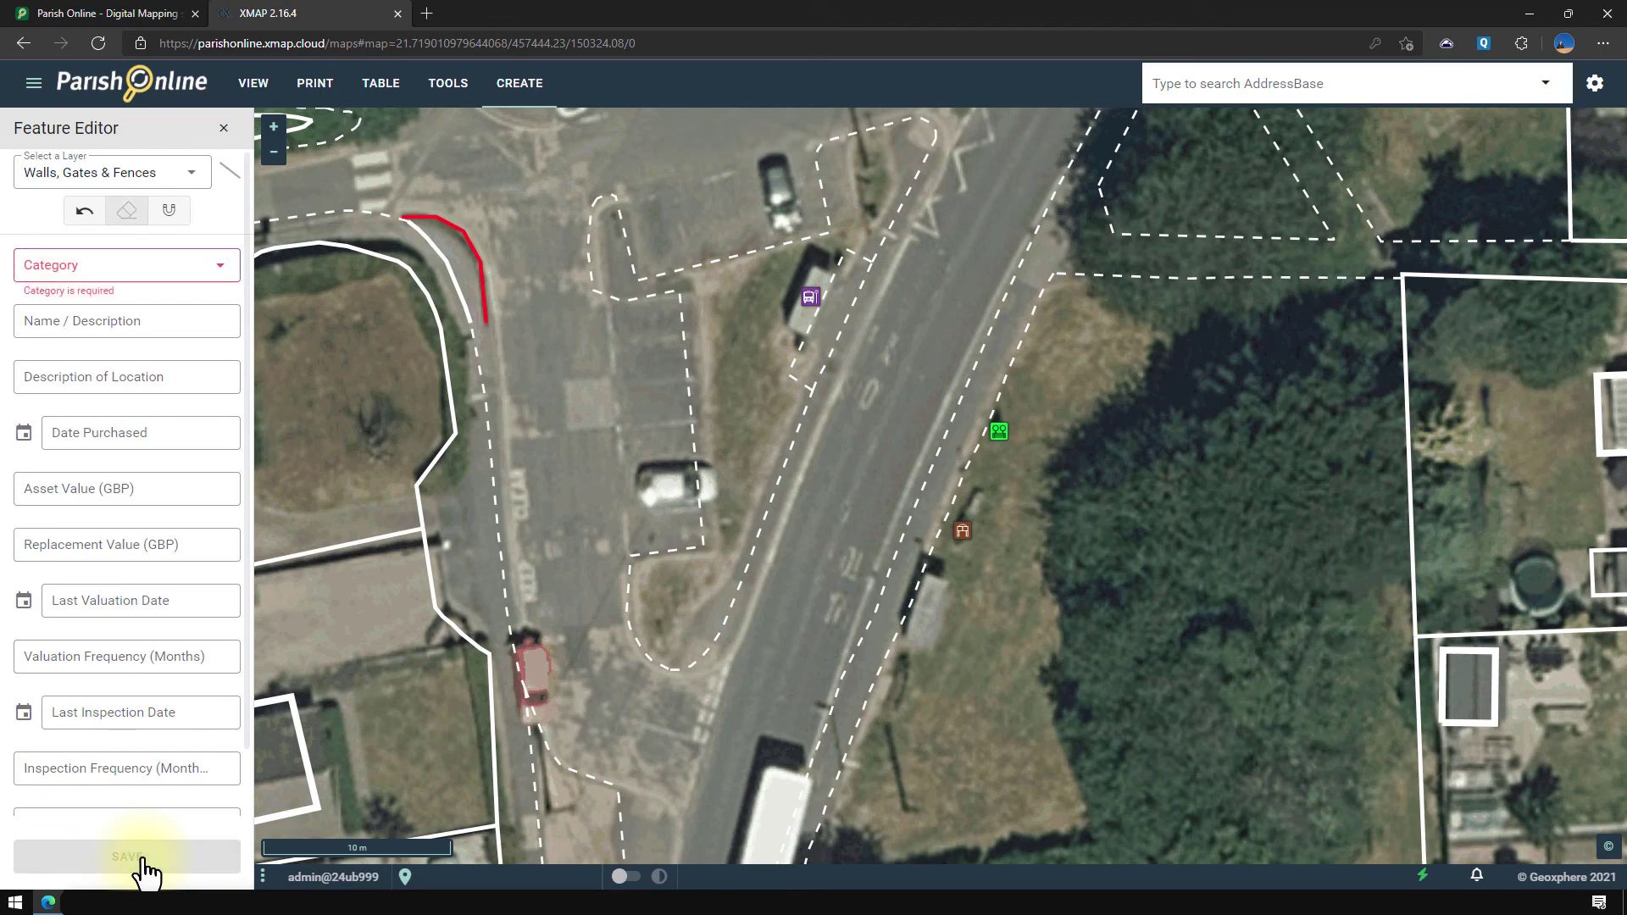
Switch the Feature Editor's target layer to Land.
{"action": "left_click", "coordinate": [180, 182]}
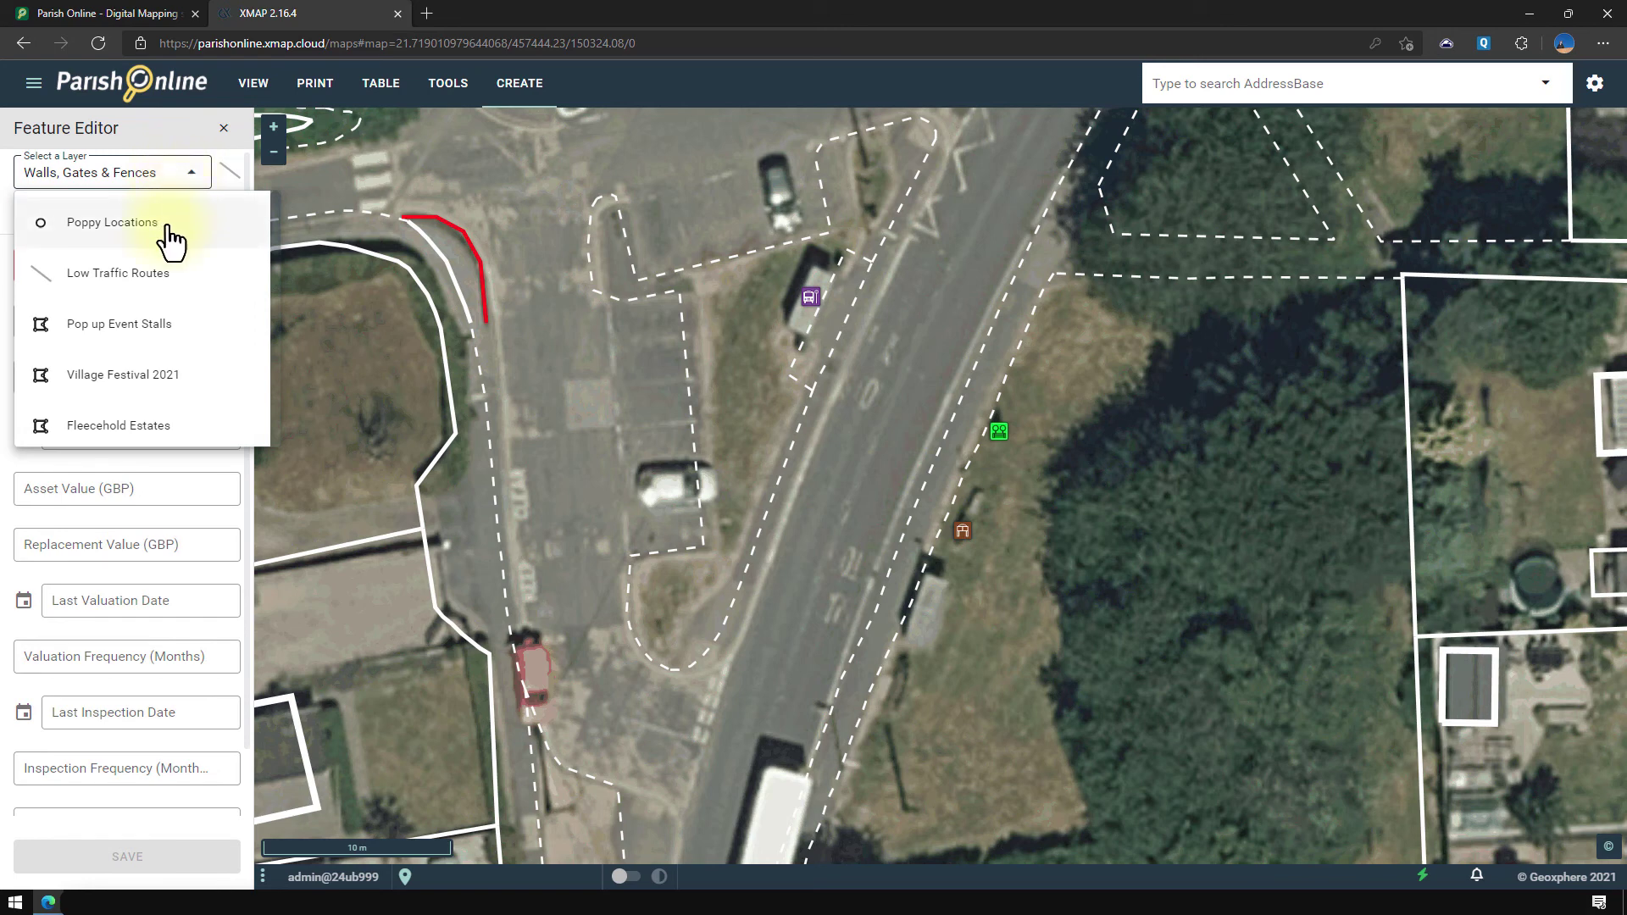
{"action": "scroll", "coordinate": [161, 288], "scroll_direction": "down", "scroll_amount": 2}
{"action": "scroll", "coordinate": [161, 297], "scroll_direction": "down", "scroll_amount": 10}
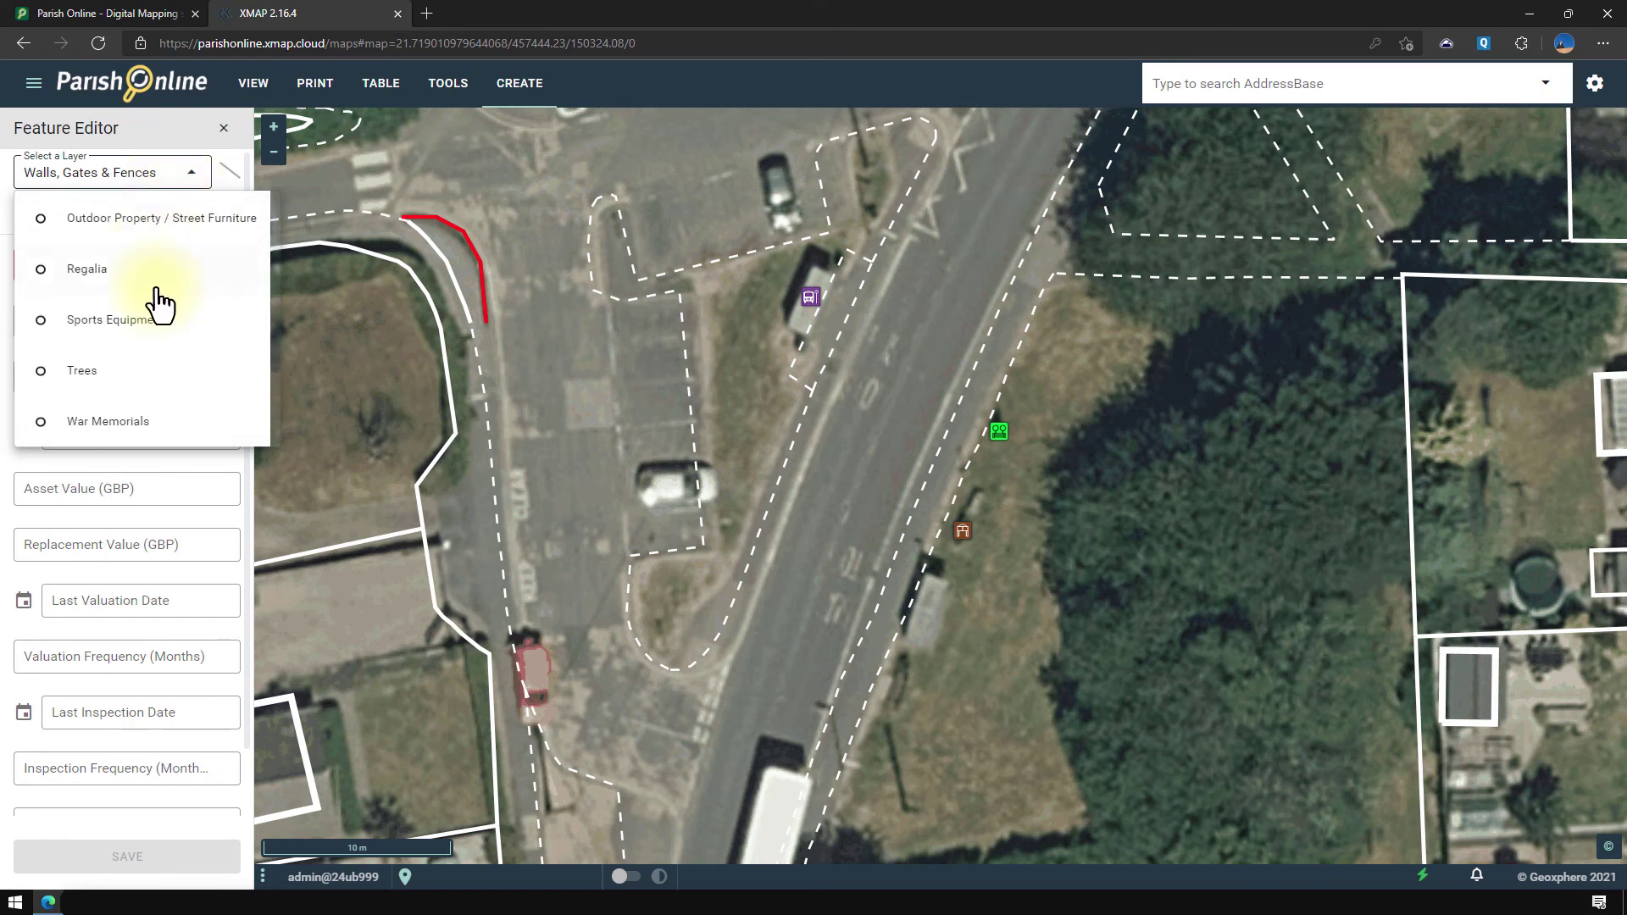
{"action": "scroll", "coordinate": [158, 305], "scroll_direction": "down", "scroll_amount": 2}
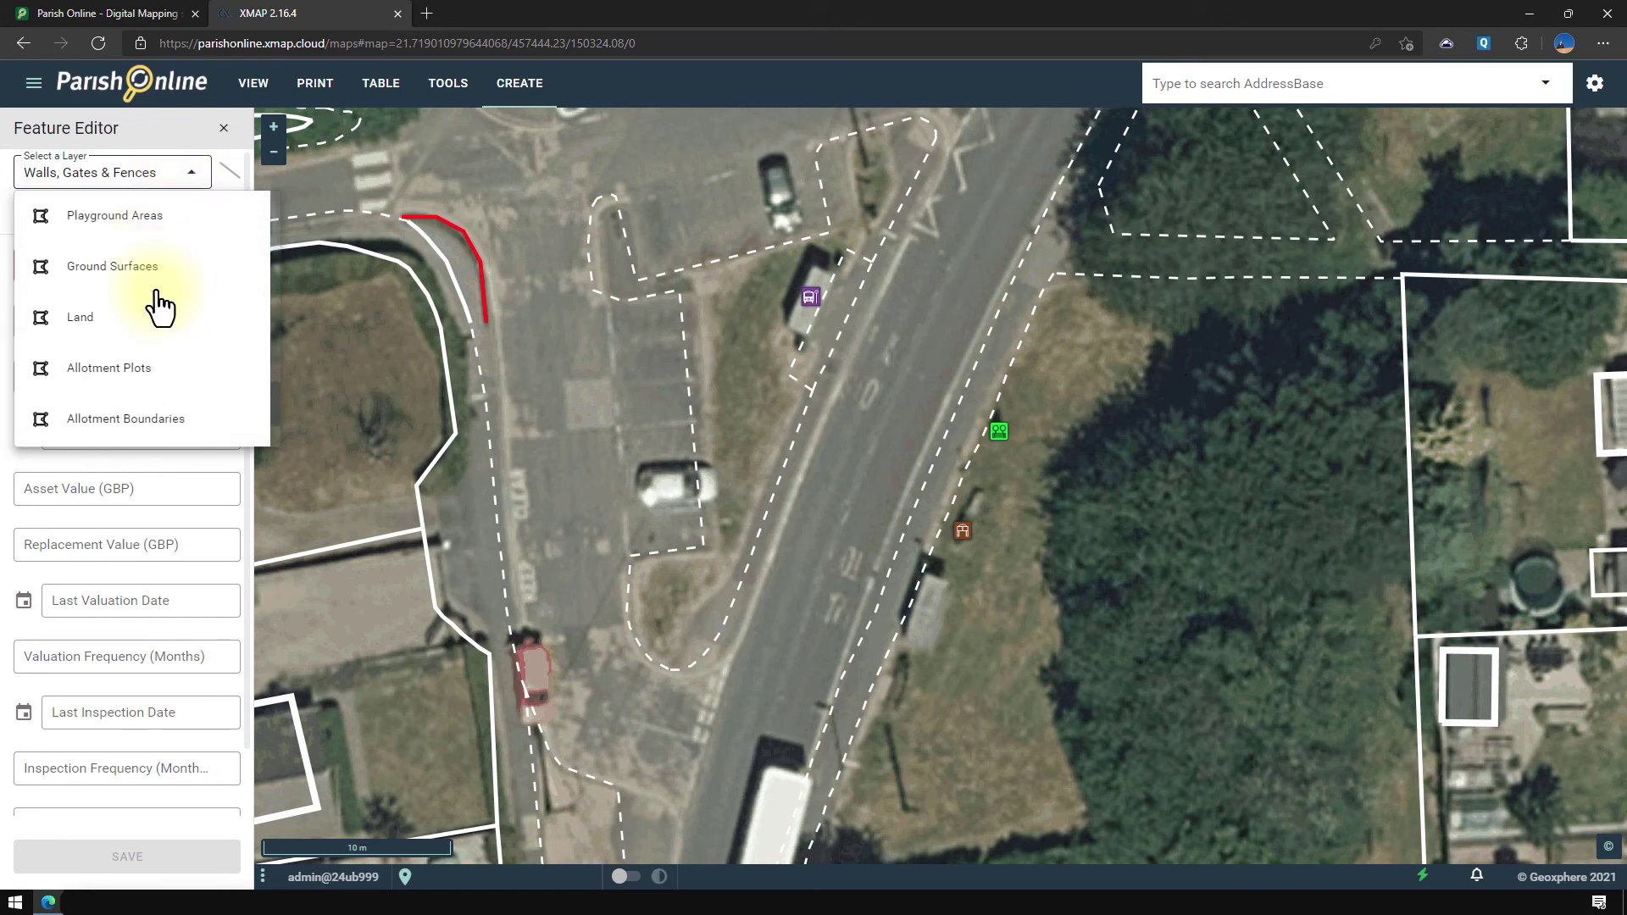
{"action": "left_click", "coordinate": [103, 322]}
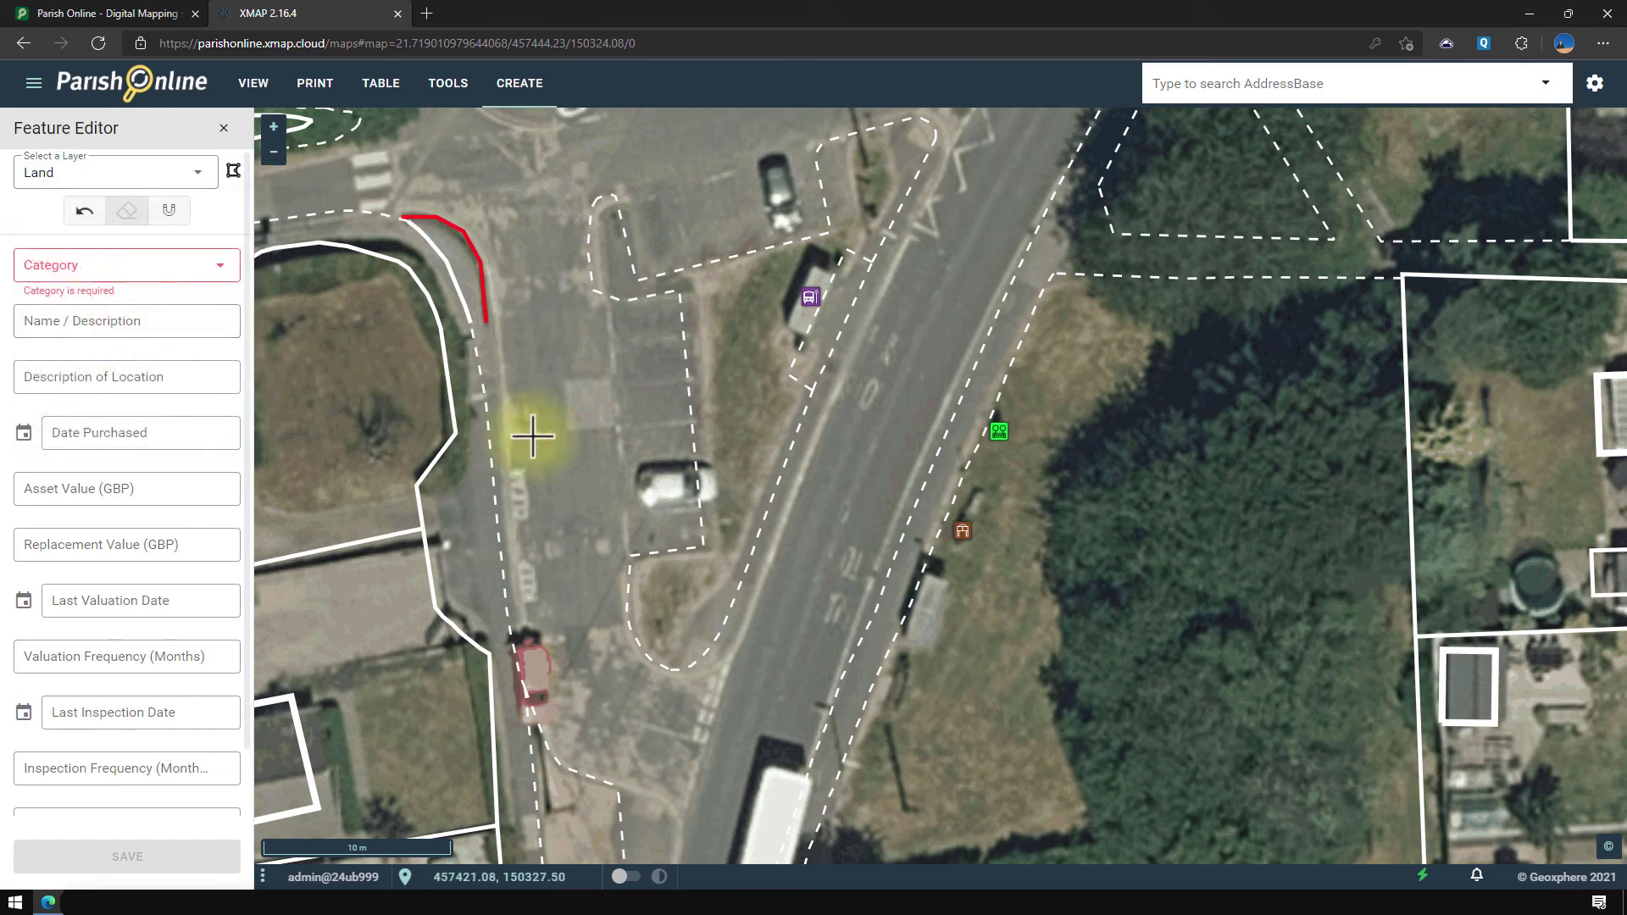
Outline the roadside verge below the car park, categorise it as Grass Verges, and save.
{"action": "left_click", "coordinate": [633, 564]}
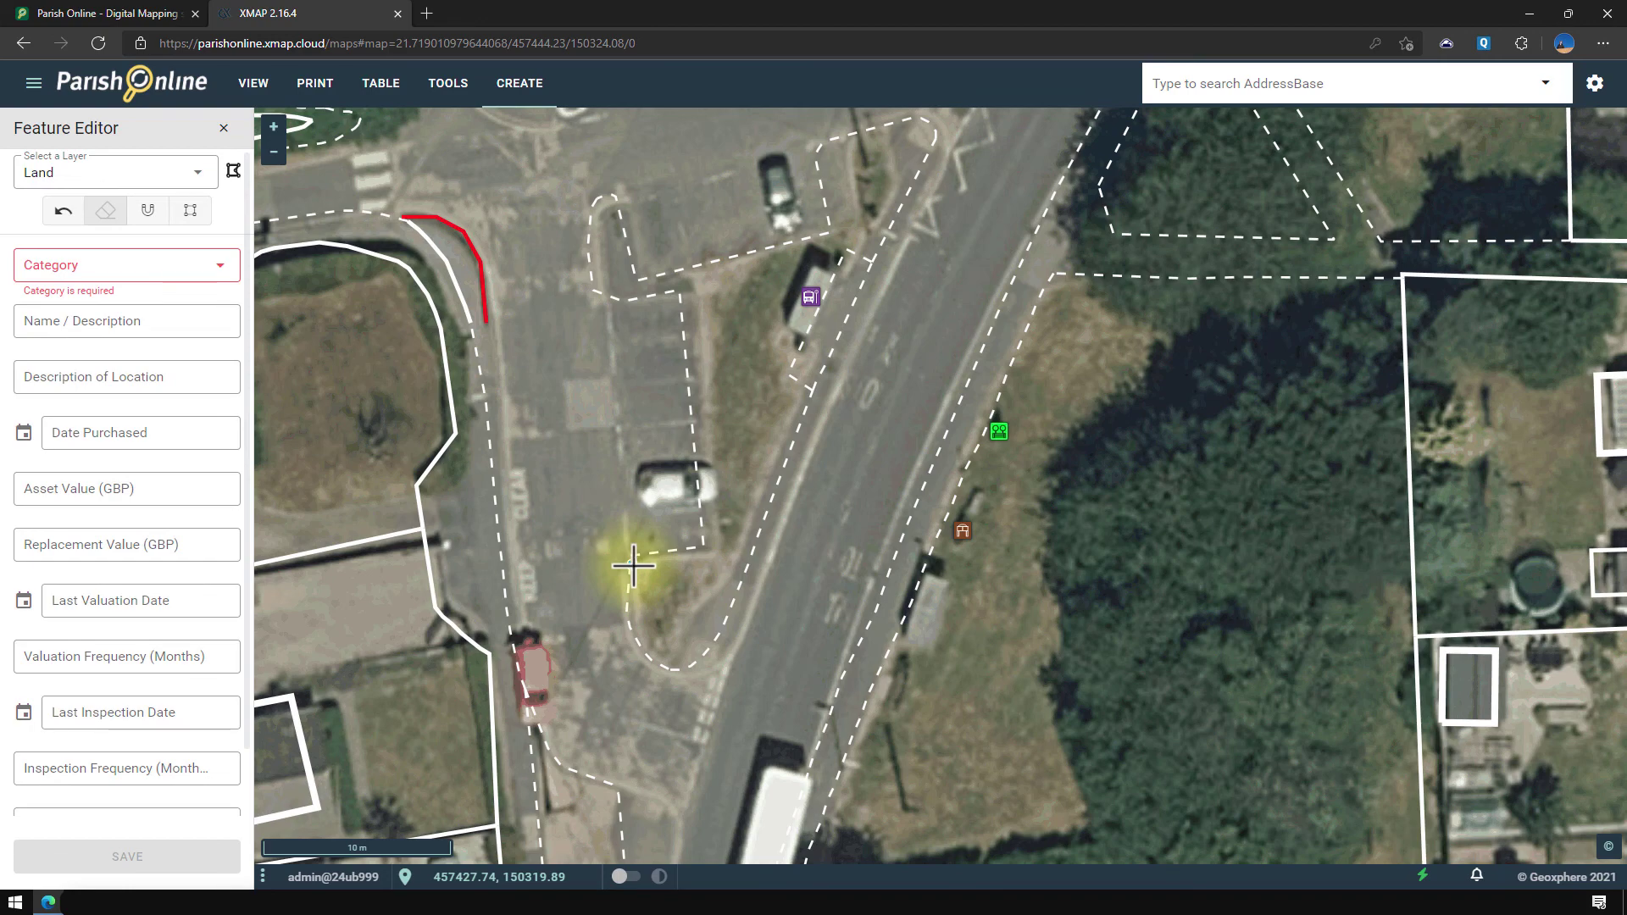
{"action": "left_click", "coordinate": [632, 617]}
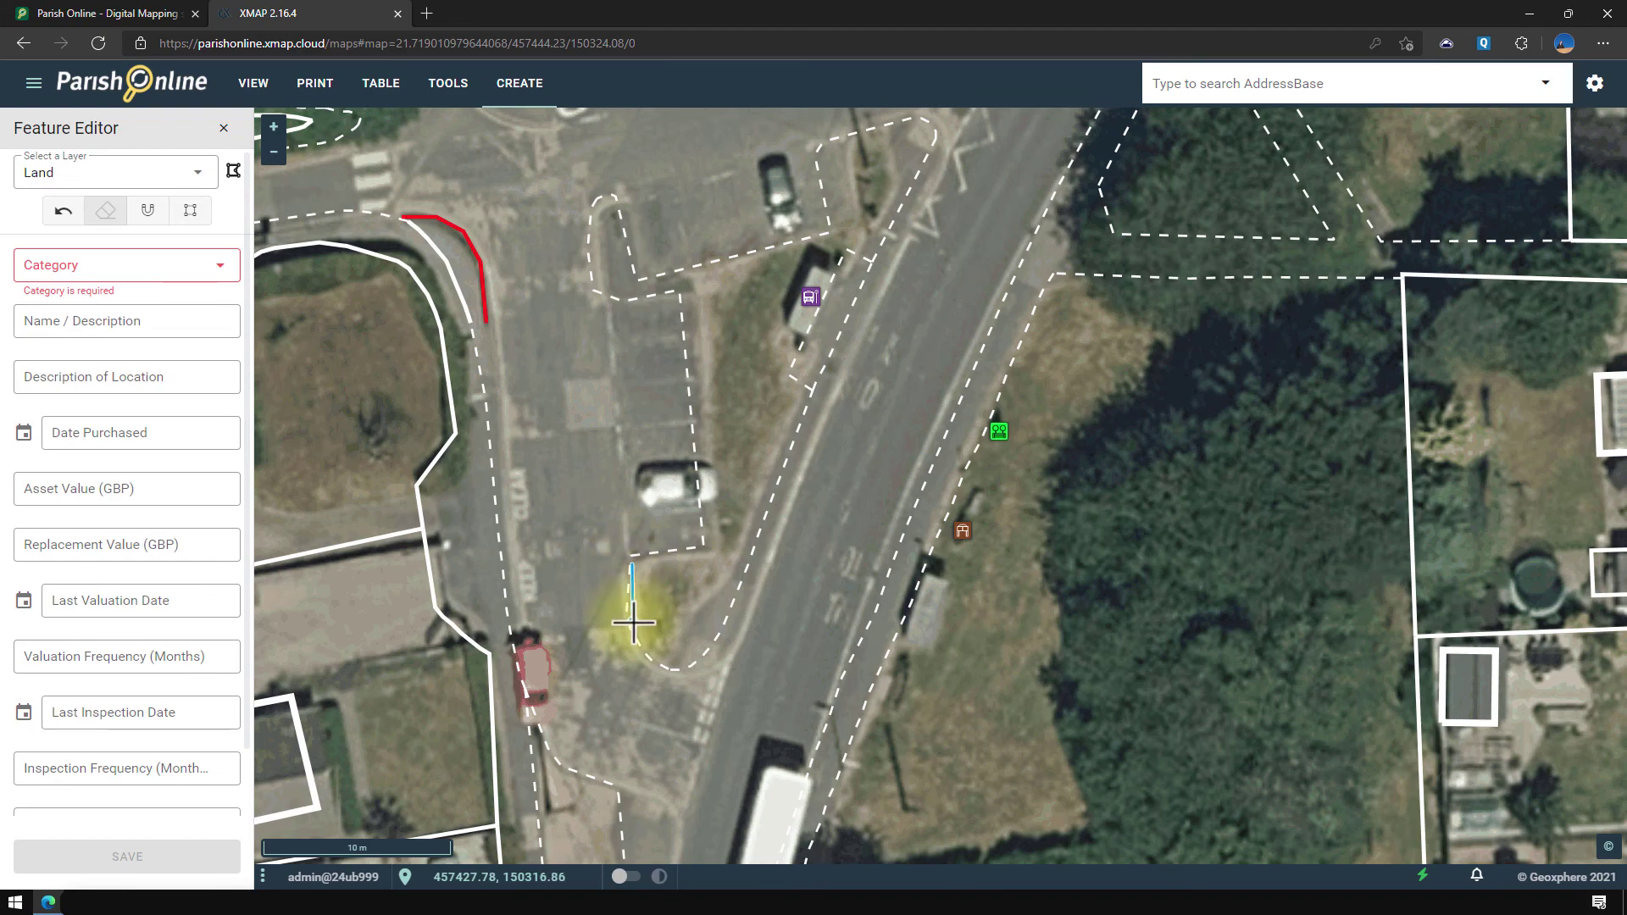
{"action": "left_click", "coordinate": [651, 661]}
{"action": "left_click", "coordinate": [675, 662]}
{"action": "left_click", "coordinate": [691, 625]}
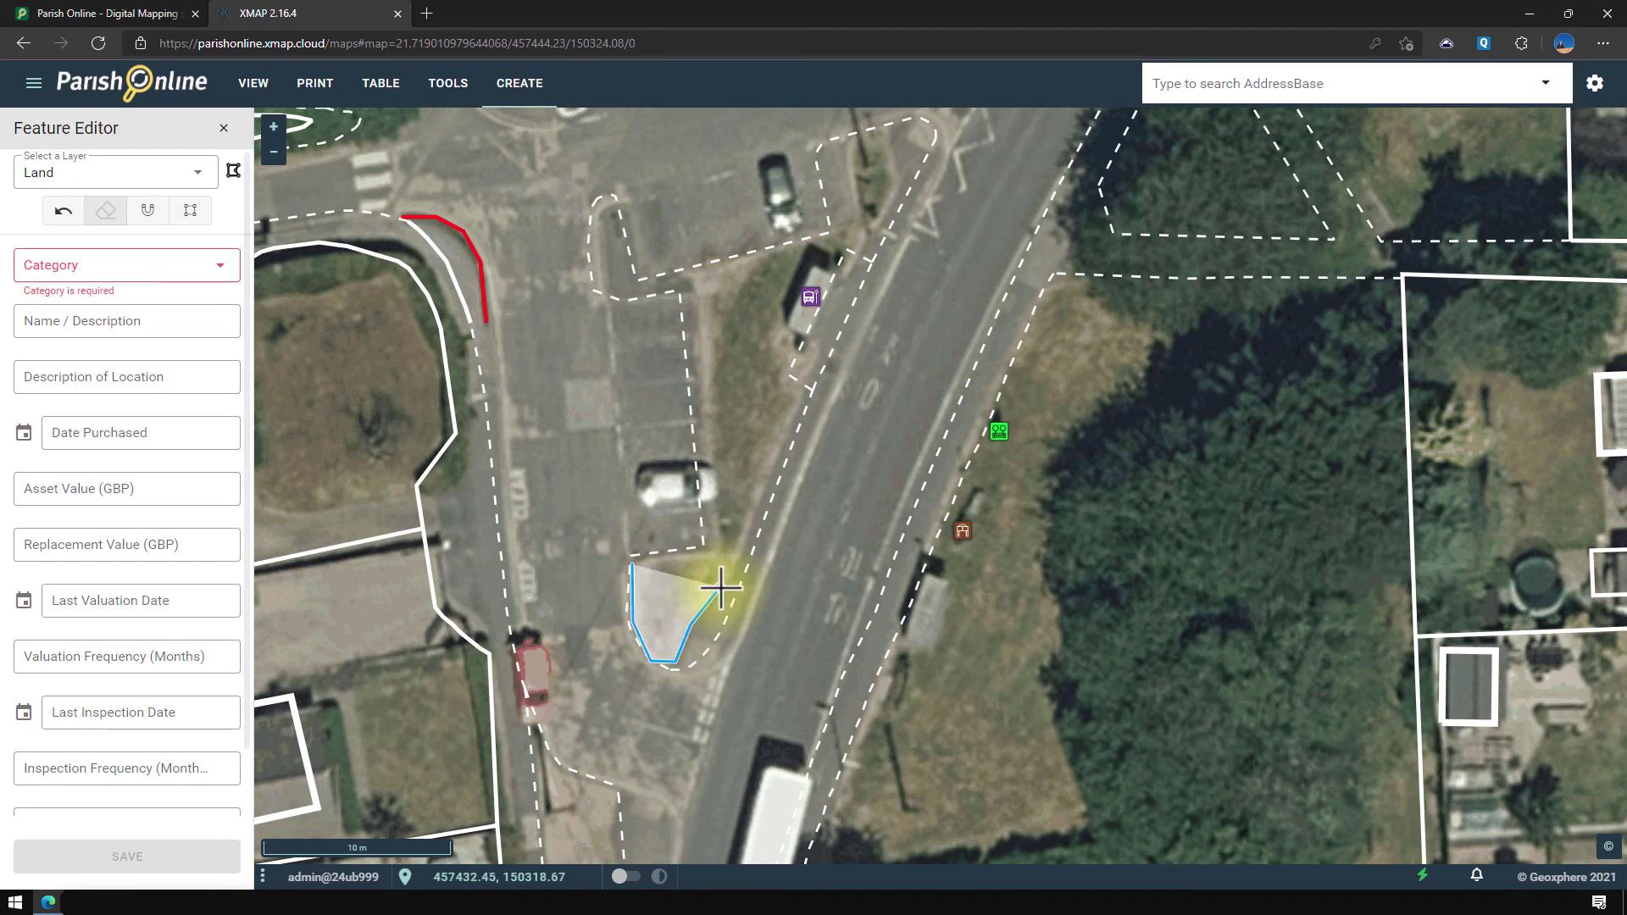
{"action": "left_click", "coordinate": [743, 551]}
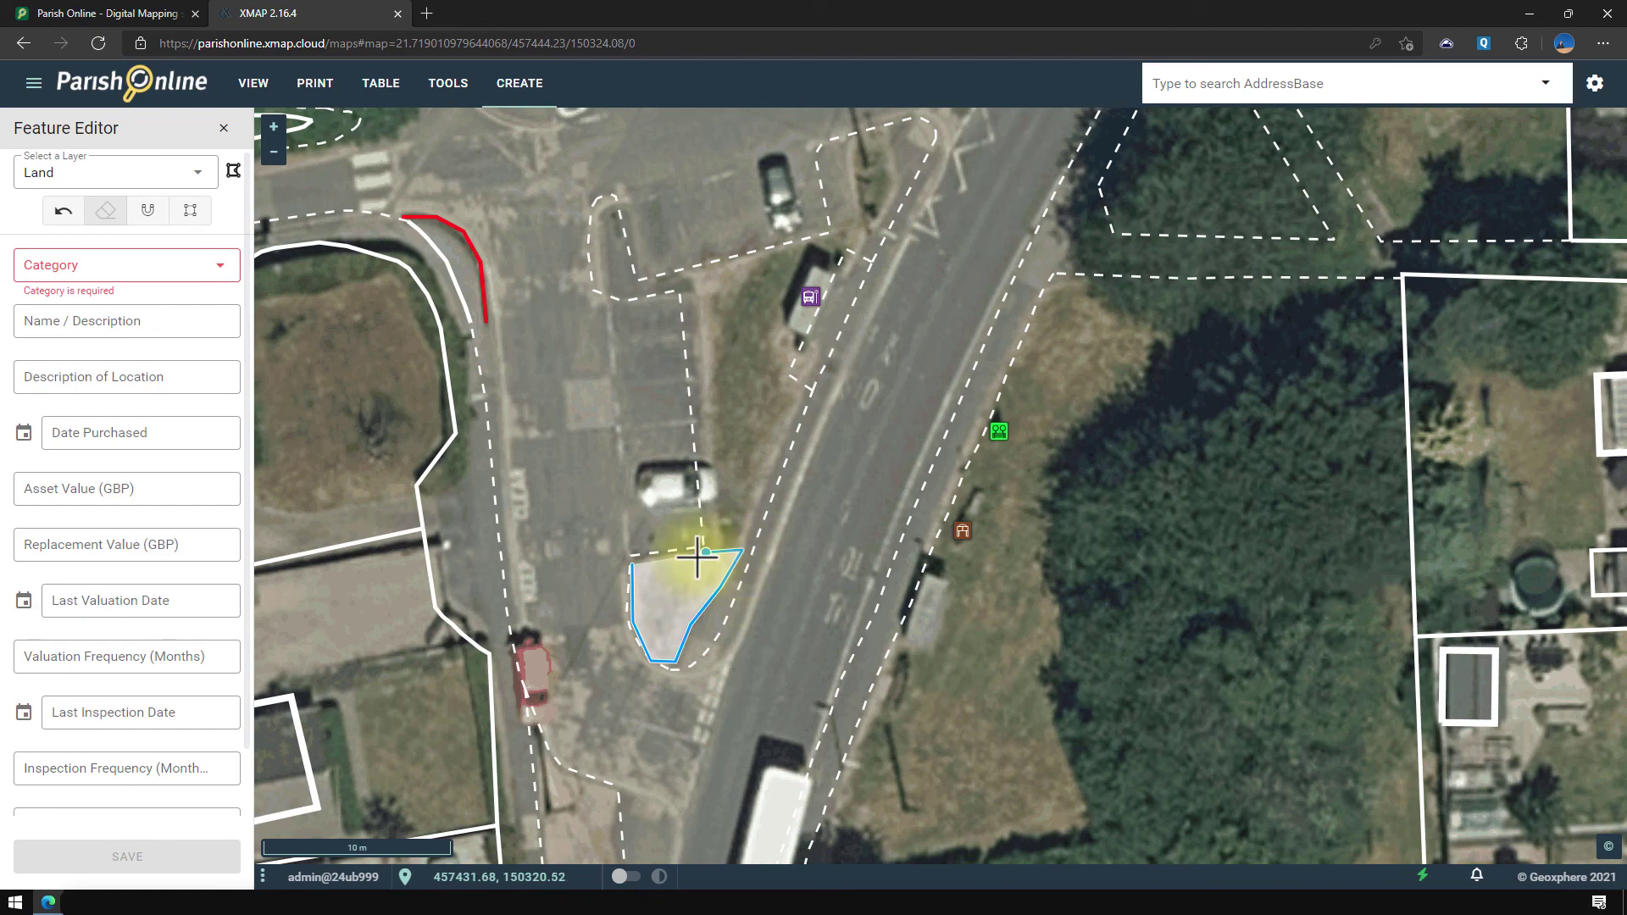
{"action": "left_click", "coordinate": [634, 562]}
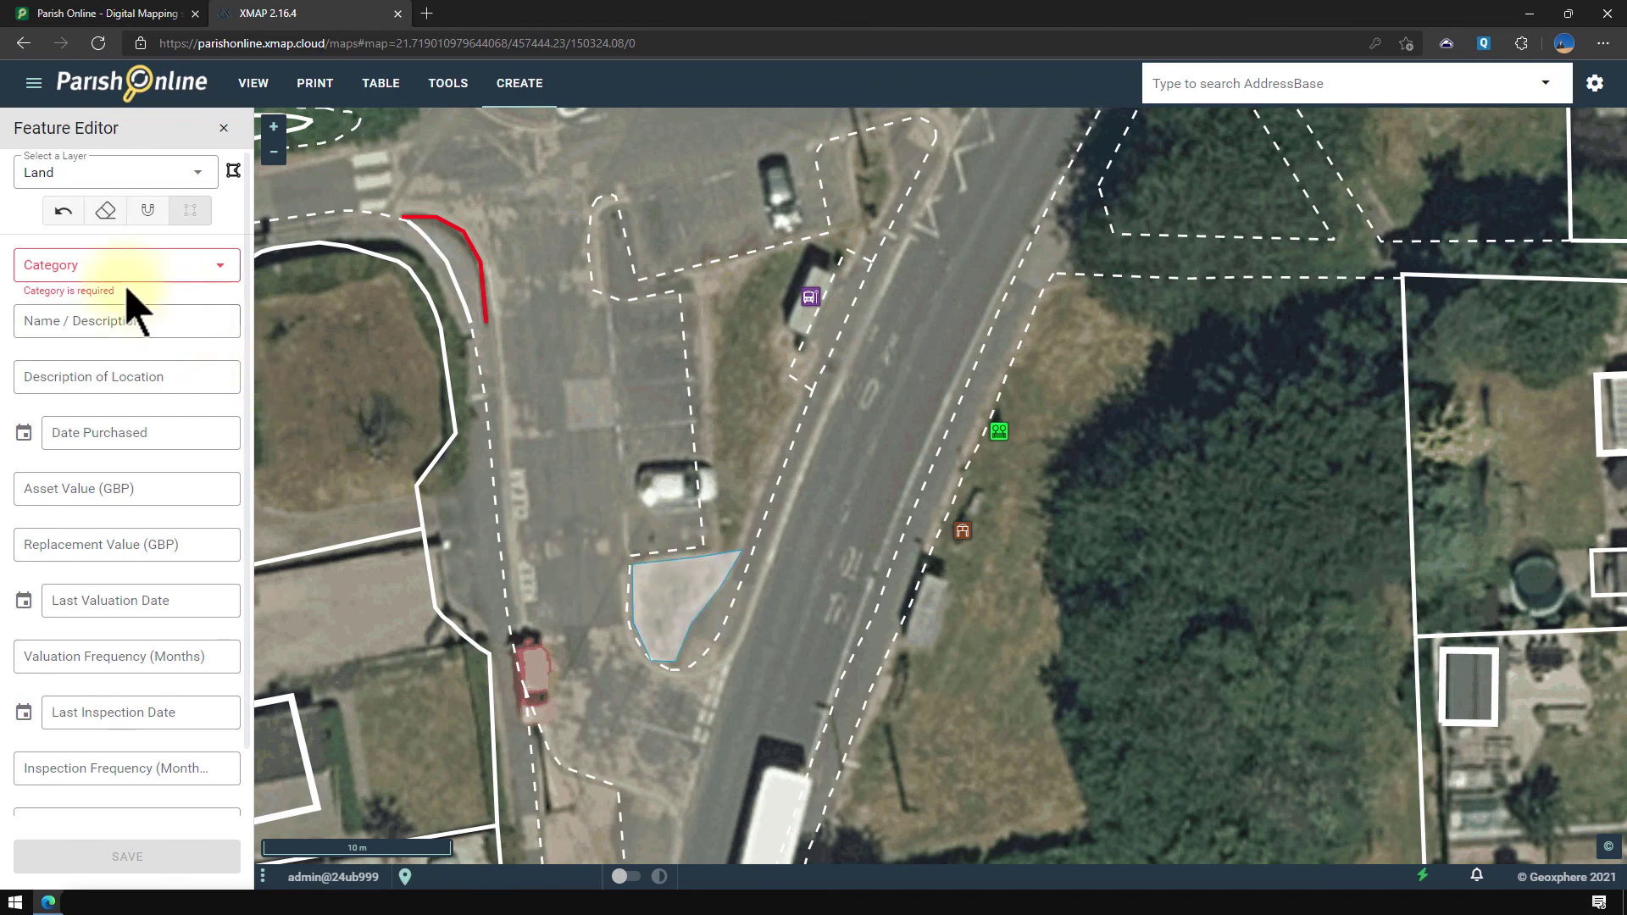
{"action": "left_click", "coordinate": [103, 274]}
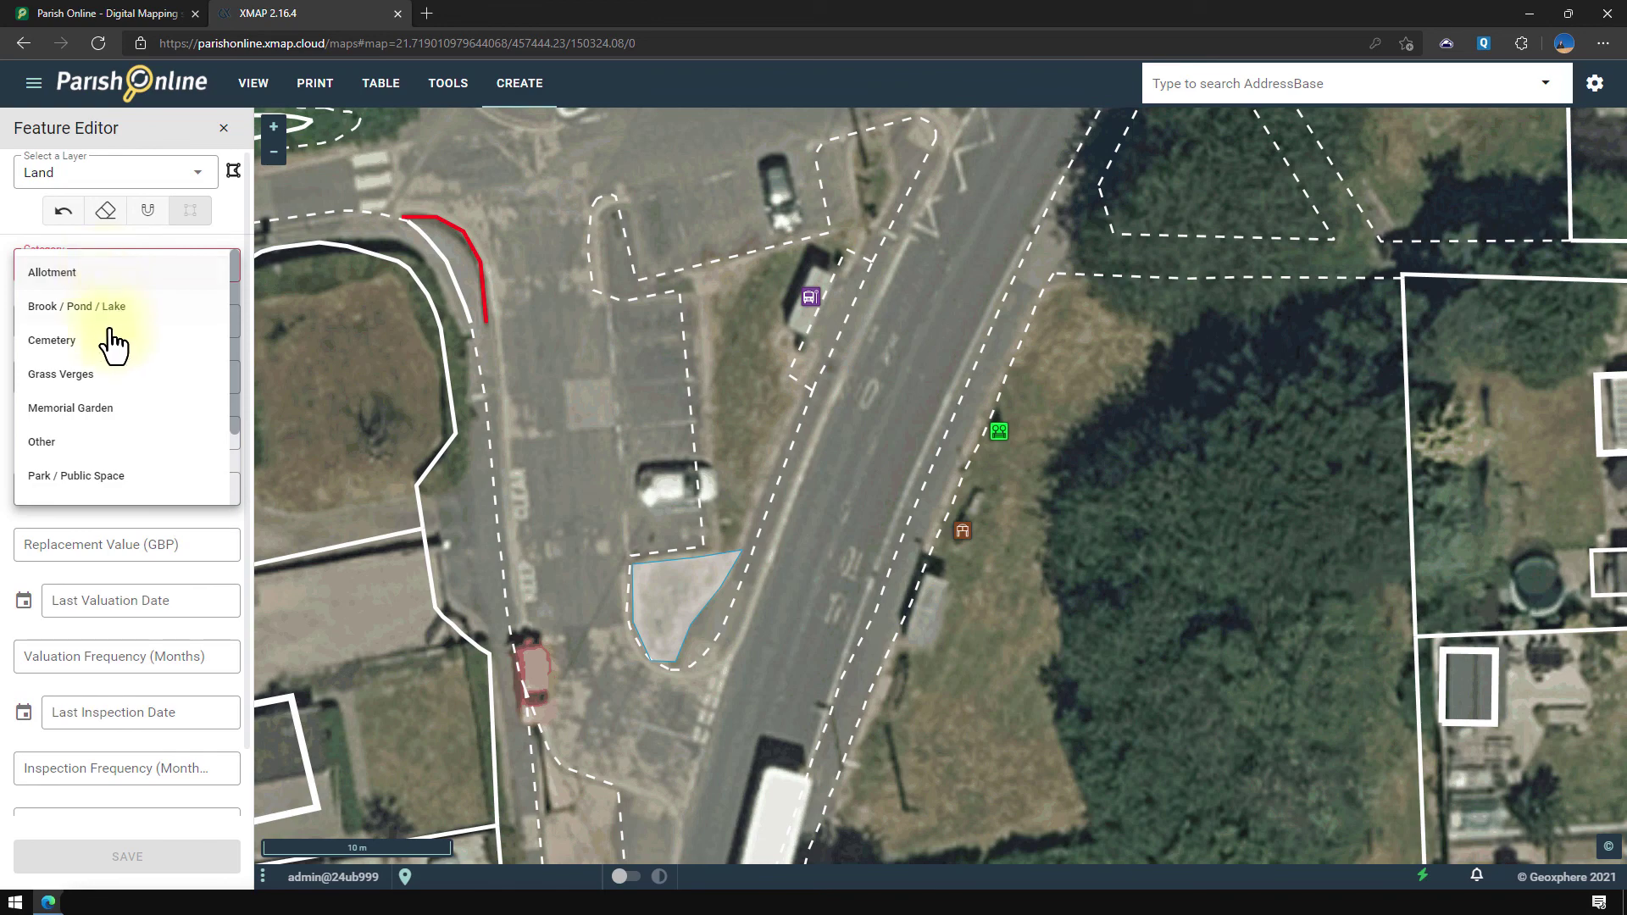
{"action": "left_click", "coordinate": [108, 381]}
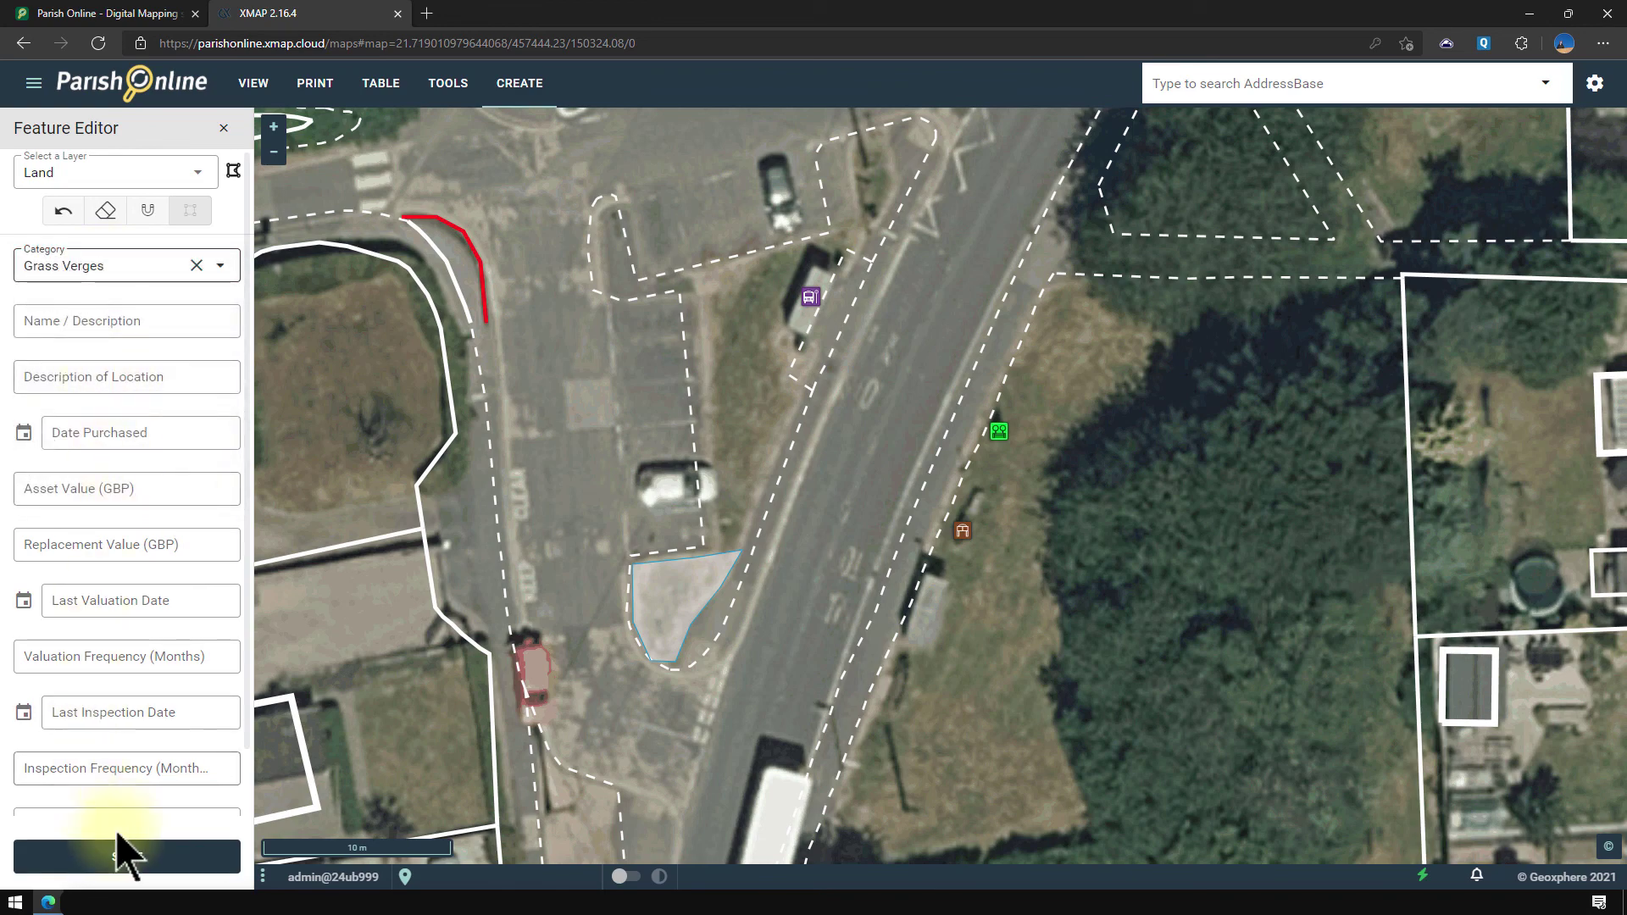
{"action": "left_click", "coordinate": [132, 861]}
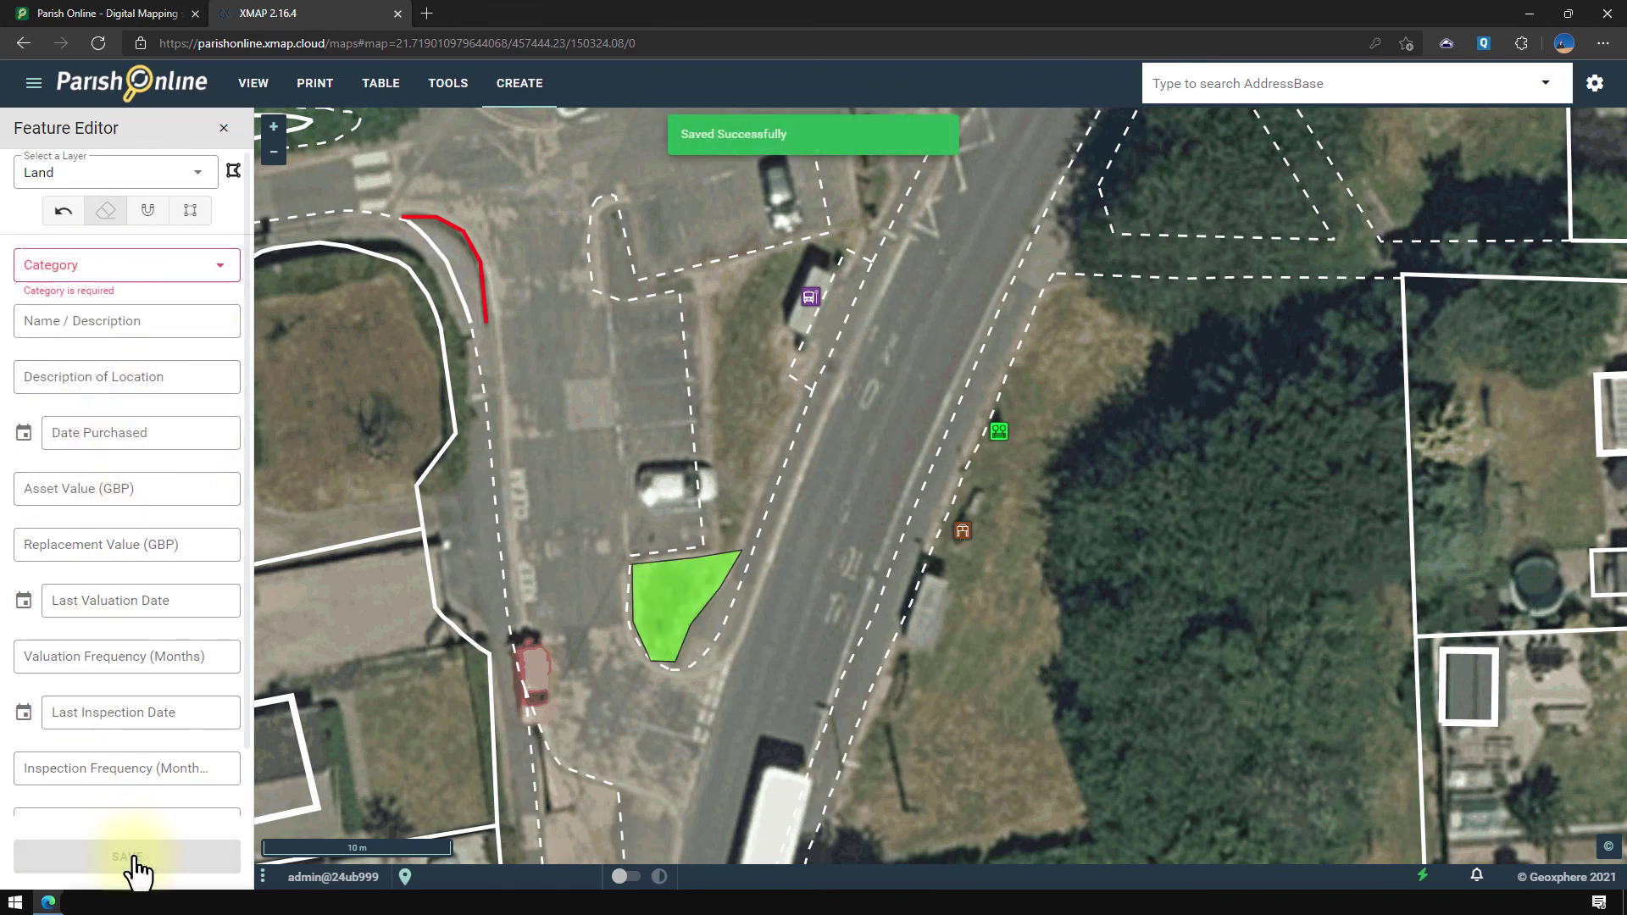